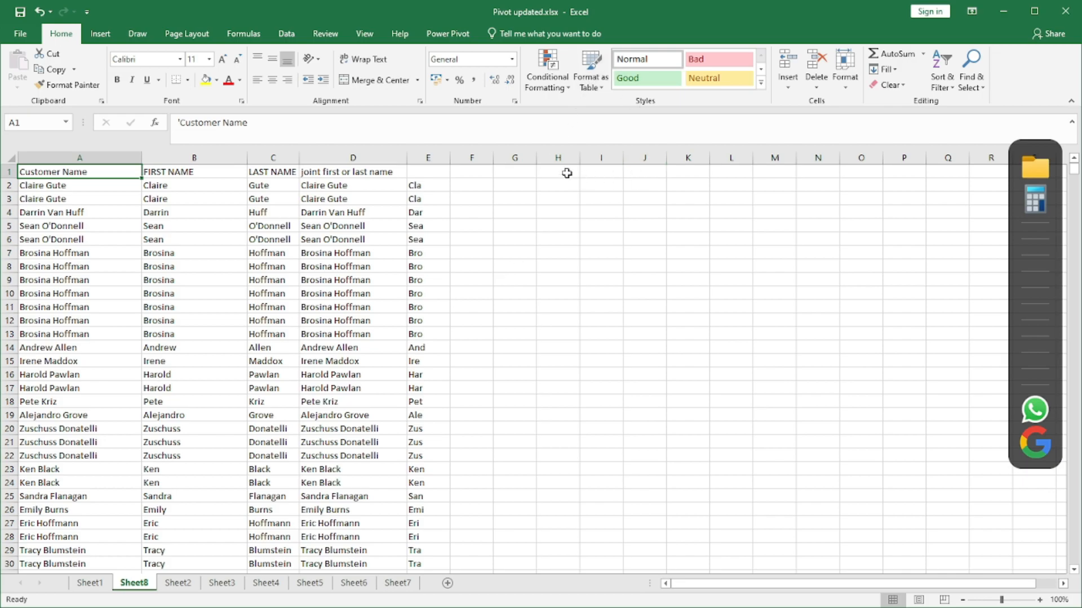
- Mark the first customer names in column A with the yellow highlighter pen
{"action": "left_click", "coordinate": [284, 35]}
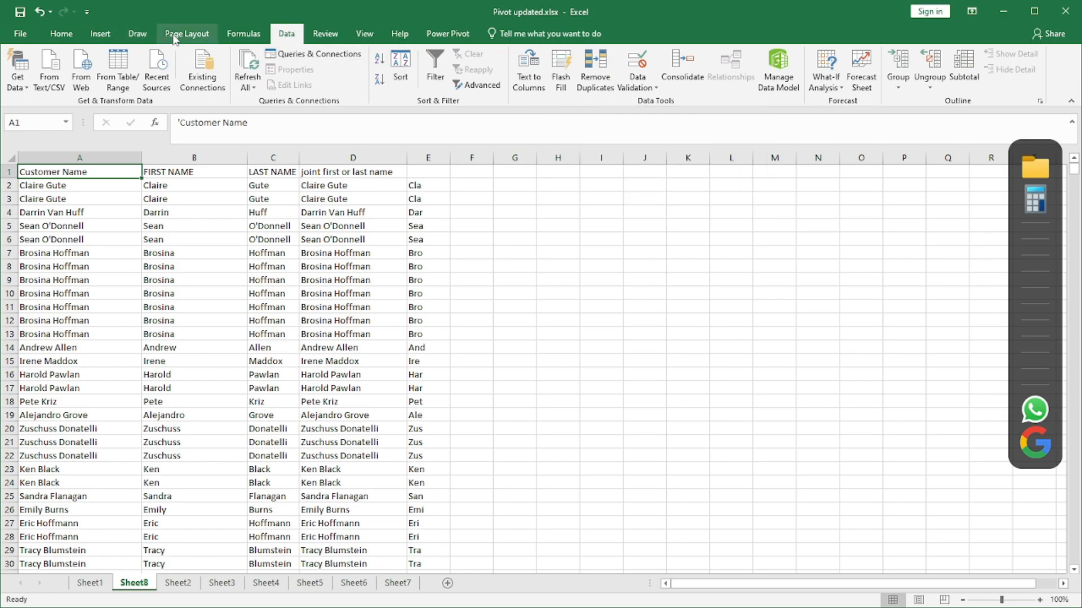
{"action": "left_click", "coordinate": [137, 34]}
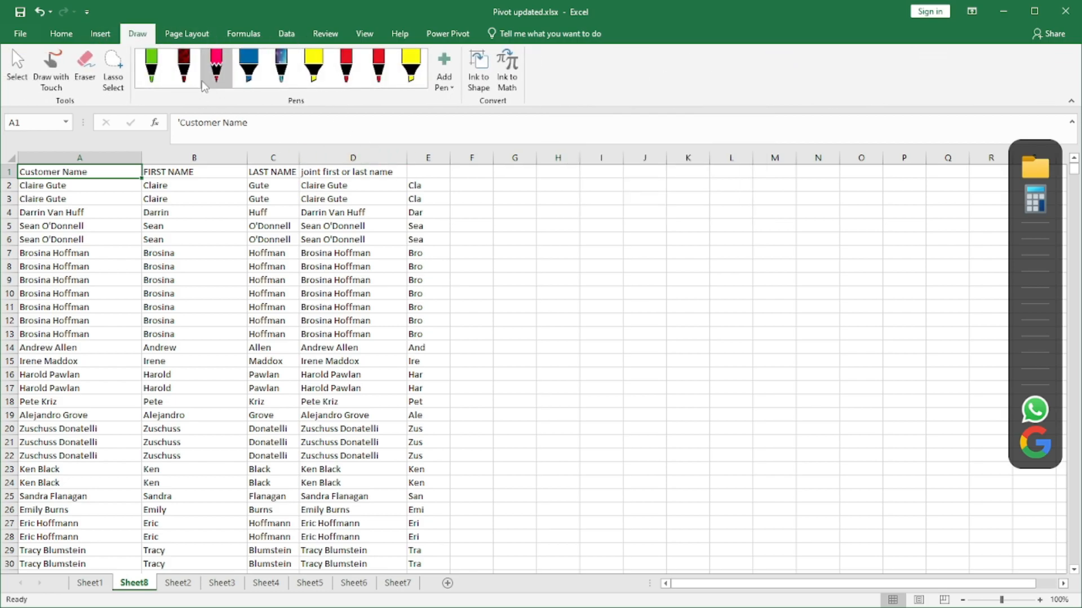
{"action": "left_click", "coordinate": [410, 67]}
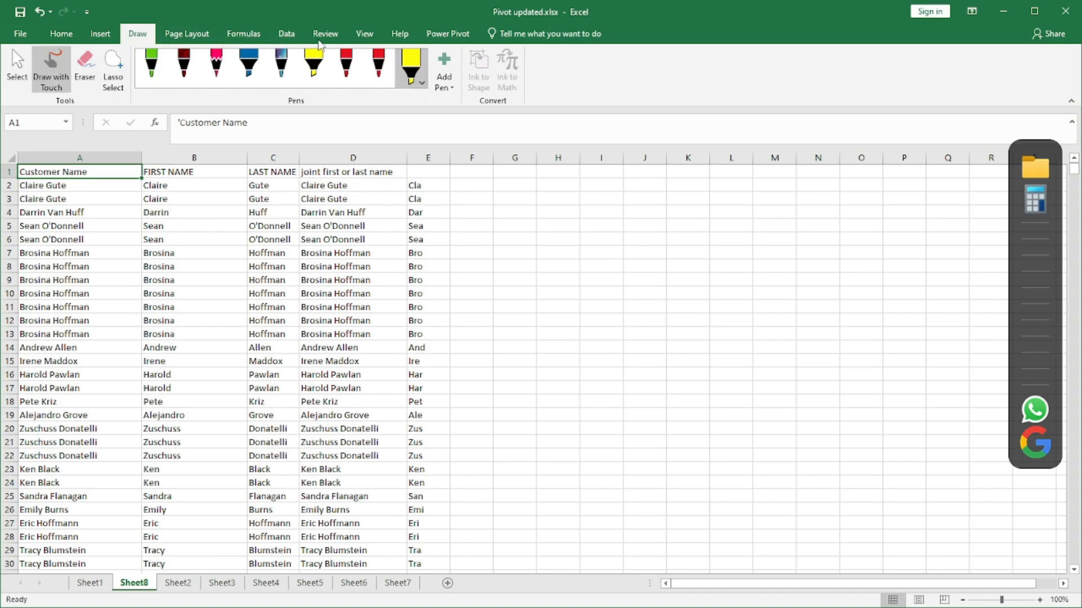
{"action": "left_click", "coordinate": [287, 34]}
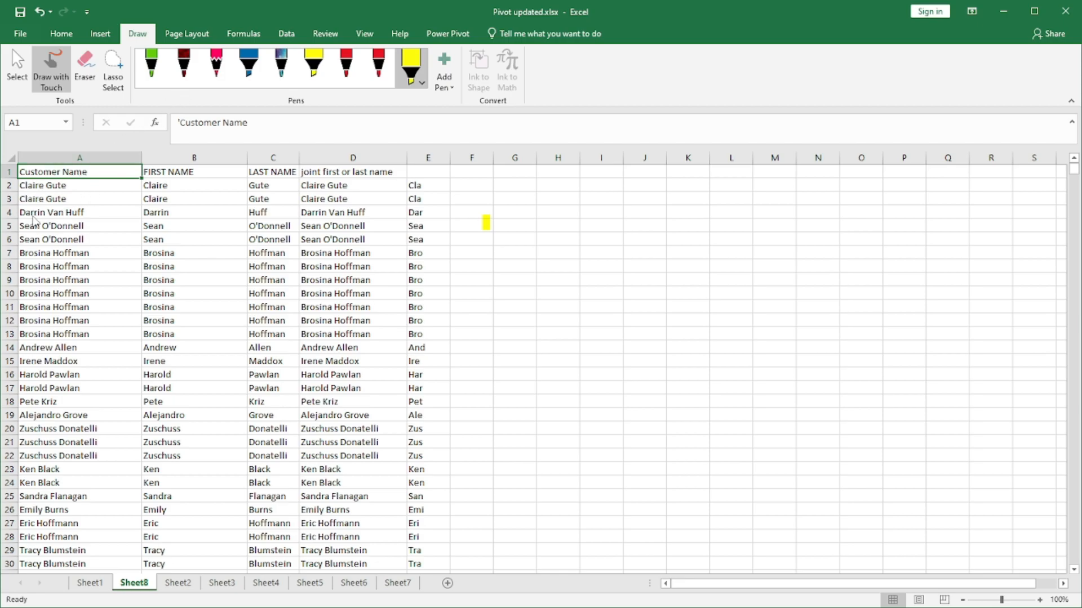
{"action": "mouse_move", "coordinate": [20, 185]}
{"action": "left_mouse_down"}
{"action": "mouse_move", "coordinate": [55, 202]}
{"action": "mouse_move", "coordinate": [78, 198]}
{"action": "mouse_move", "coordinate": [13, 188]}
{"action": "mouse_move", "coordinate": [191, 194]}
{"action": "mouse_move", "coordinate": [54, 192]}
{"action": "mouse_move", "coordinate": [27, 202]}
{"action": "mouse_move", "coordinate": [153, 217]}
{"action": "mouse_move", "coordinate": [23, 217]}
{"action": "mouse_move", "coordinate": [21, 228]}
{"action": "mouse_move", "coordinate": [90, 228]}
{"action": "mouse_move", "coordinate": [19, 251]}
{"action": "mouse_move", "coordinate": [96, 261]}
{"action": "mouse_move", "coordinate": [23, 273]}
{"action": "mouse_move", "coordinate": [89, 277]}
{"action": "mouse_move", "coordinate": [22, 284]}
{"action": "mouse_move", "coordinate": [81, 272]}
{"action": "left_mouse_up"}
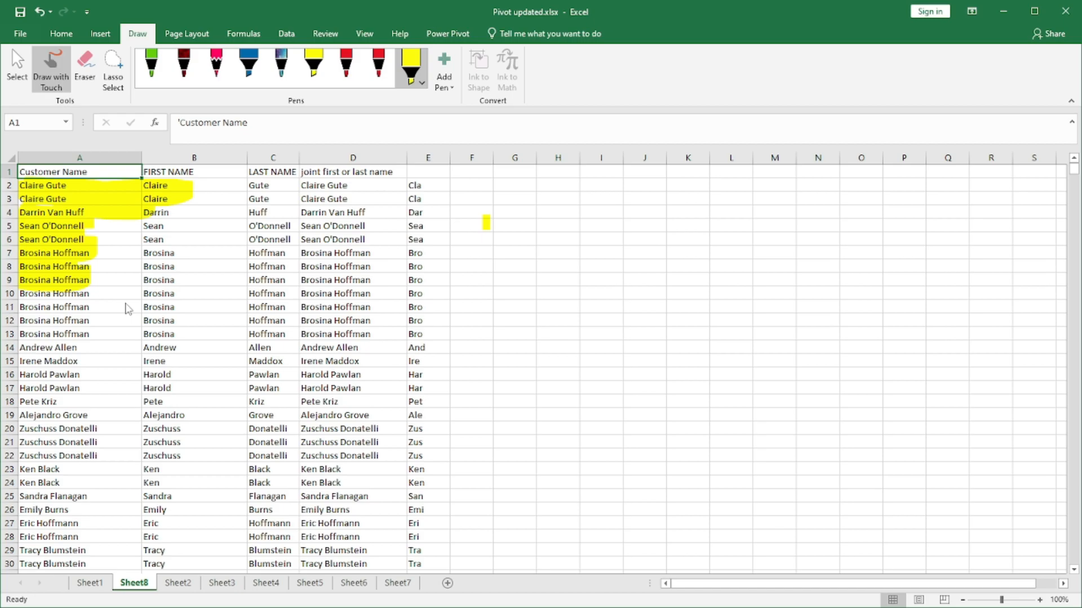
{"action": "left_click_drag", "start_coordinate": [470, 246], "coordinate": [470, 257]}
- Examine the customer name data on Sheet8 down to its last row and return to the first cell
{"action": "key", "text": "Down"}
{"action": "key", "text": "Down"}
{"action": "key", "text": "Down"}
{"action": "key", "text": "Down"}
{"action": "key", "text": "Down"}
{"action": "key", "text": "Down"}
{"action": "key", "text": "Down"}
{"action": "key", "text": "Down"}
{"action": "key", "text": "Down"}
{"action": "key", "text": "Down"}
{"action": "key", "text": "Down"}
{"action": "key", "text": "Down"}
{"action": "key", "text": "Down"}
{"action": "key", "text": "Down"}
{"action": "key", "text": "Down"}
{"action": "key", "text": "Down"}
{"action": "key", "text": "Down"}
{"action": "key", "text": "Down"}
{"action": "key", "text": "Down"}
{"action": "key", "text": "Down"}
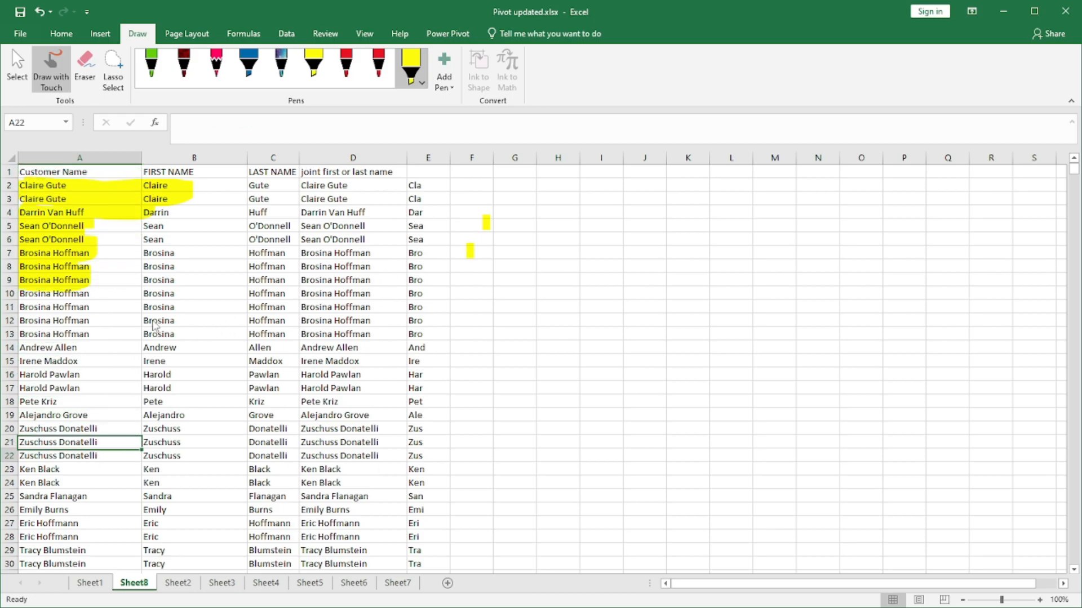
{"action": "key", "text": "Down"}
{"action": "key", "text": "Down"}
{"action": "key", "text": "Down"}
{"action": "key", "text": "Down"}
{"action": "key", "text": "Down"}
{"action": "key", "text": "Down"}
{"action": "key", "text": "Down"}
{"action": "key", "text": "Down"}
{"action": "key", "text": "Down"}
{"action": "key", "text": "Down"}
{"action": "key", "text": "Down"}
{"action": "key", "text": "Down"}
{"action": "key", "text": "Down"}
{"action": "key", "text": "Down"}
{"action": "key", "text": "Down"}
{"action": "key", "text": "Down"}
{"action": "key", "text": "Down"}
{"action": "key", "text": "Down"}
{"action": "key", "text": "Down"}
{"action": "key", "text": "Down"}
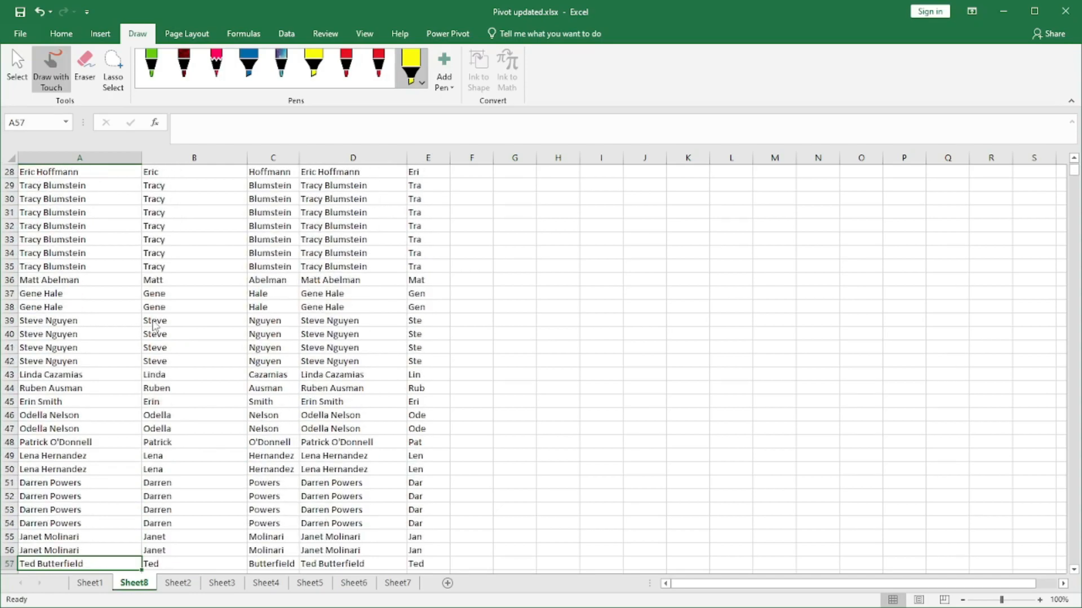
{"action": "key", "text": "ctrl+End"}
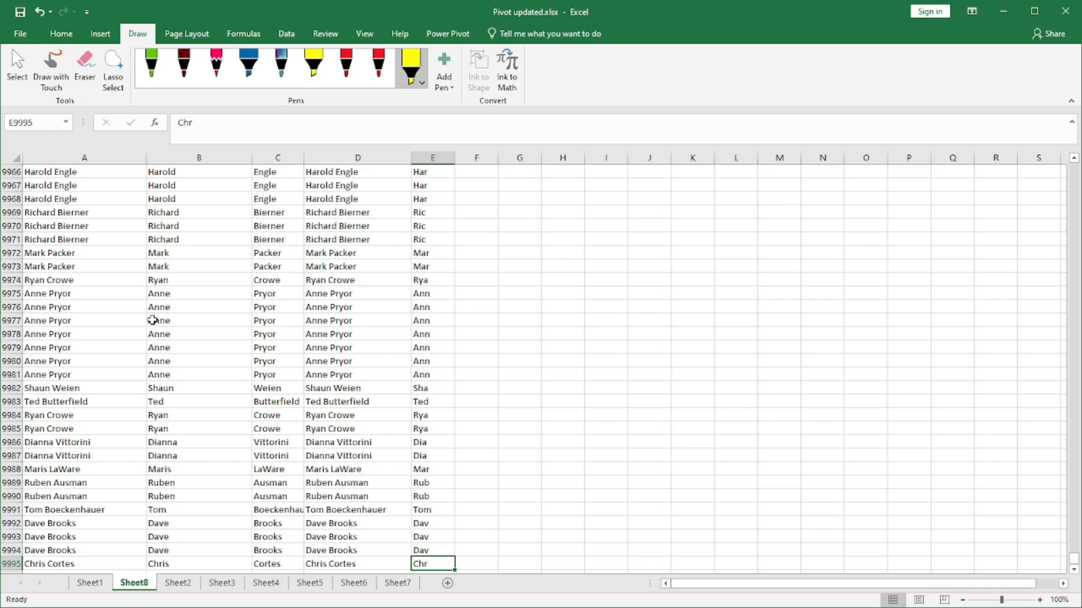
{"action": "key", "text": "Down"}
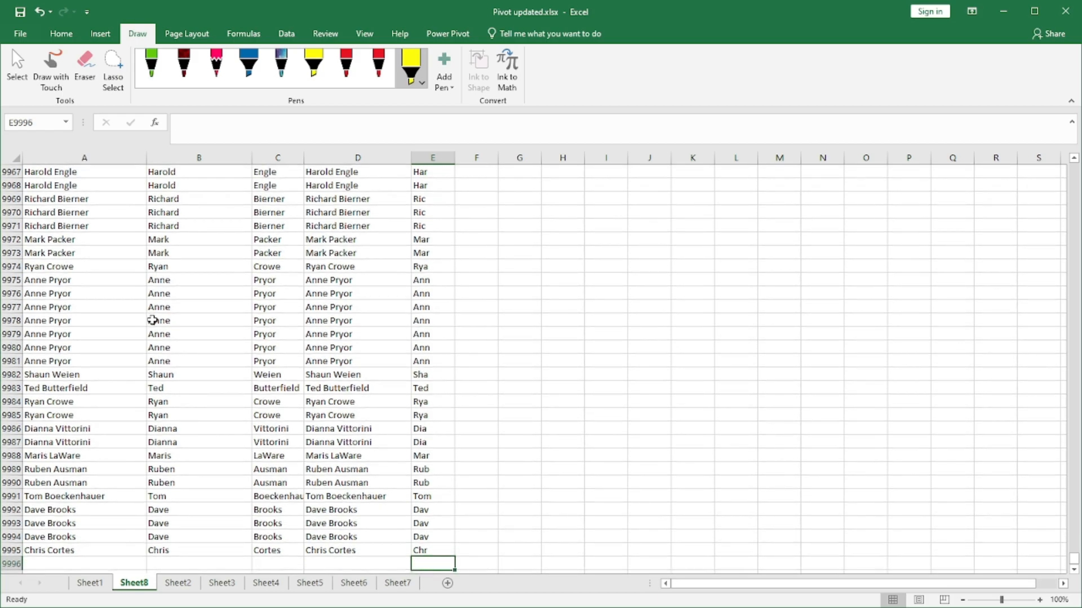
{"action": "scroll", "coordinate": [192, 213], "scroll_direction": "up", "scroll_amount": 13}
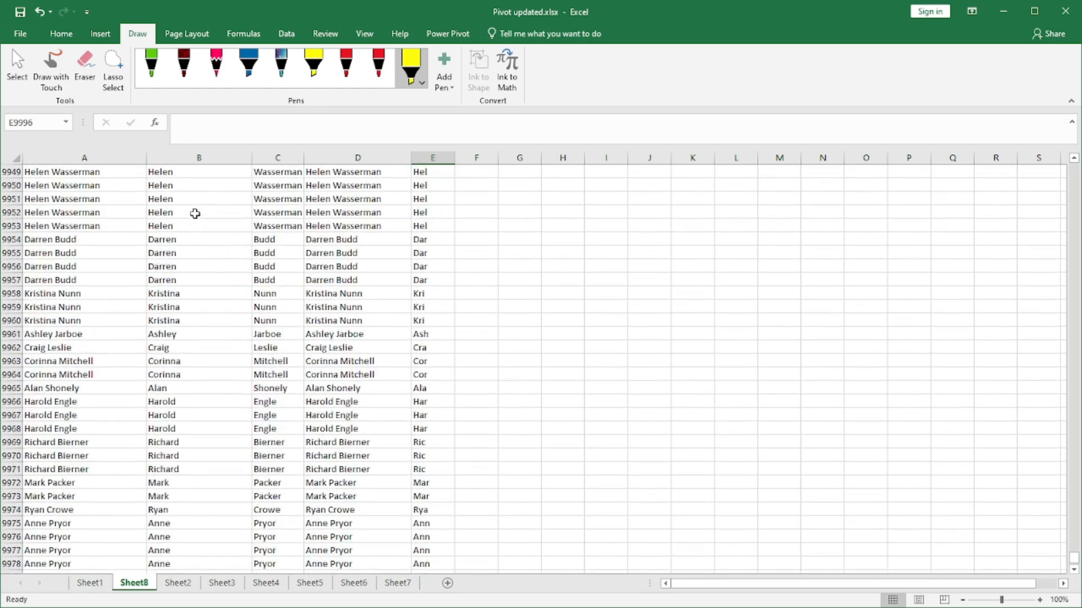
{"action": "scroll", "coordinate": [195, 213], "scroll_direction": "up", "scroll_amount": 20}
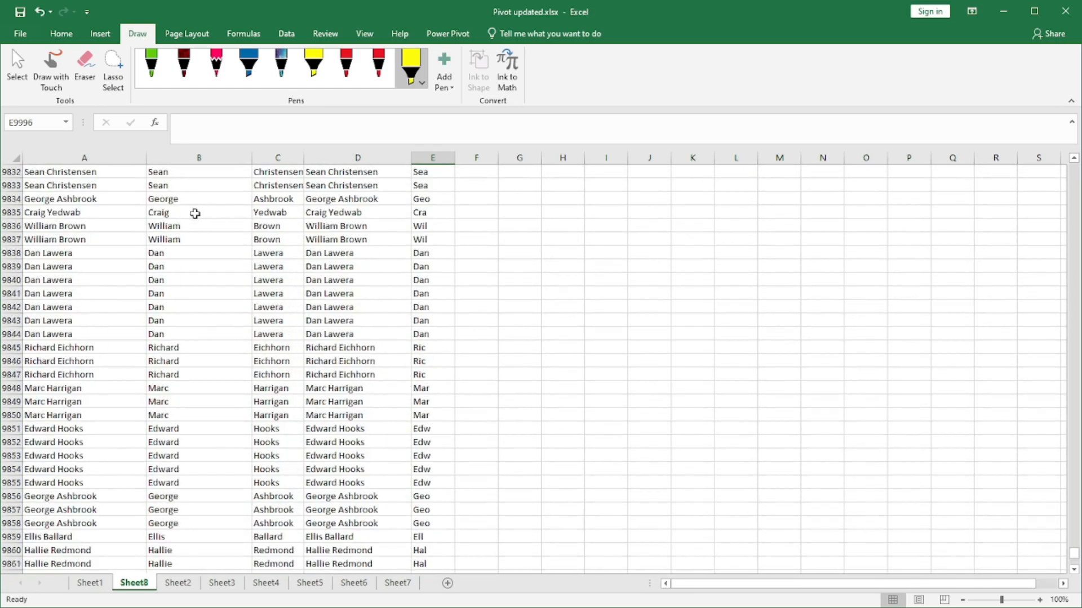
{"action": "scroll", "coordinate": [195, 213], "scroll_direction": "up", "scroll_amount": 14}
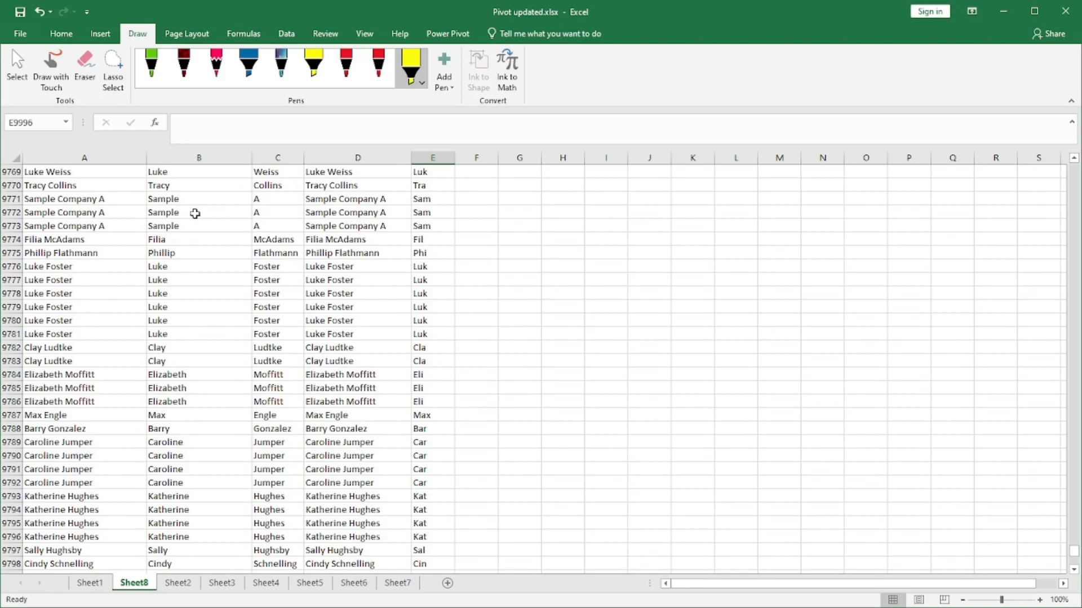
{"action": "key", "text": "ctrl+Home"}
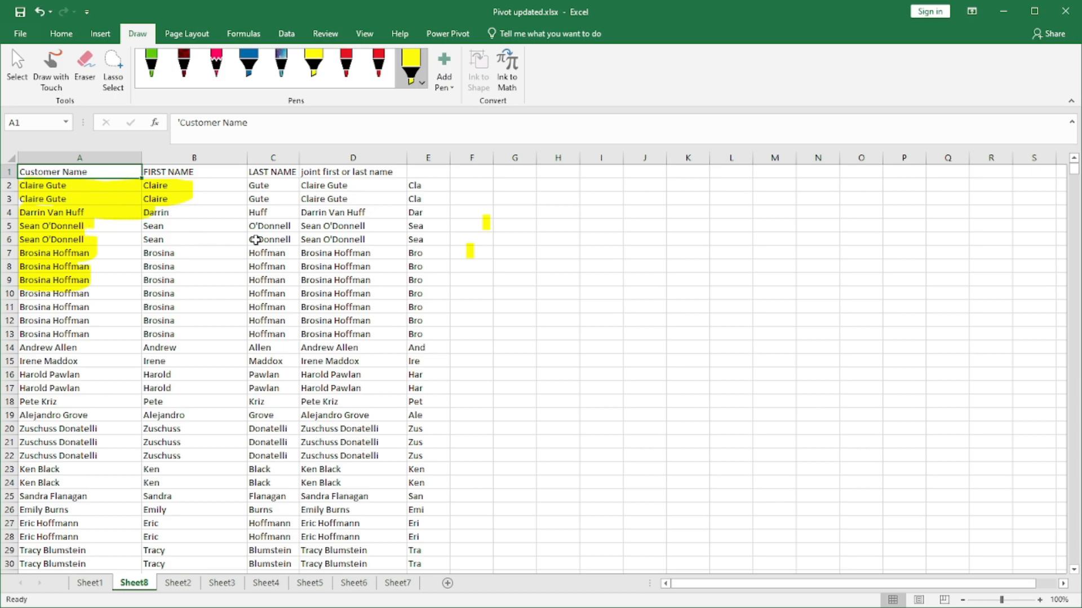
- Copy the Customer Name column from Sheet8 into column A of a new worksheet
{"action": "left_click_drag", "start_coordinate": [195, 157], "coordinate": [417, 163]}
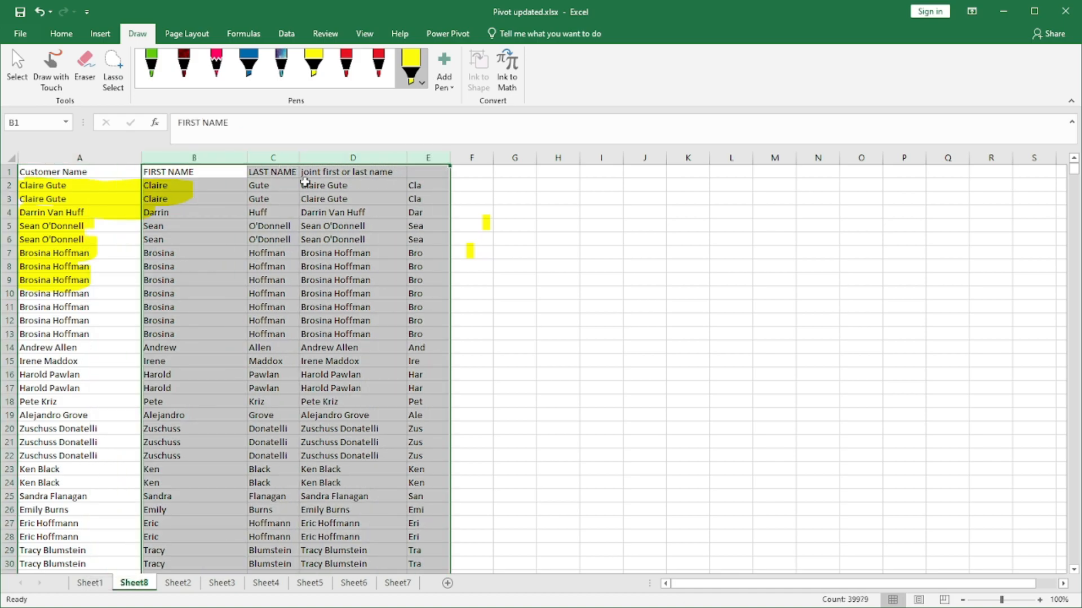
{"action": "left_click", "coordinate": [80, 156]}
{"action": "right_click", "coordinate": [80, 156]}
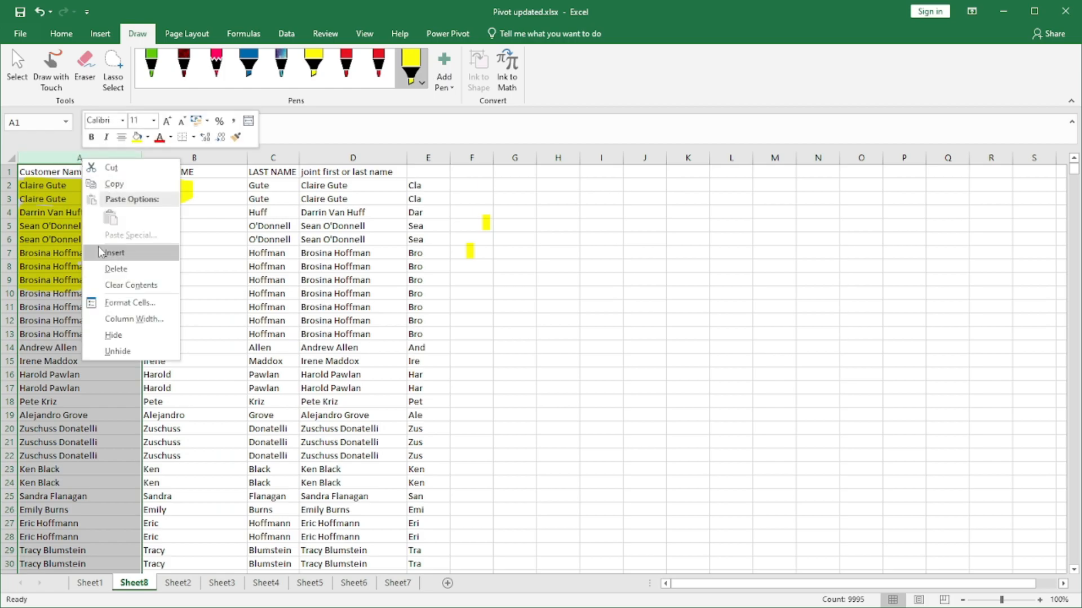
{"action": "left_click", "coordinate": [121, 186]}
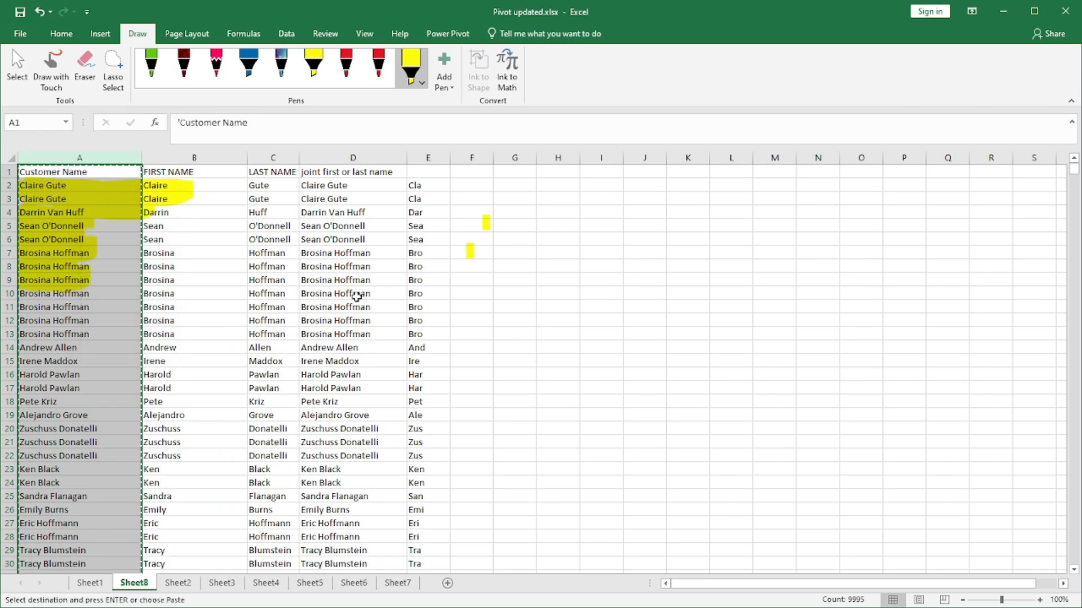
{"action": "left_click", "coordinate": [448, 583]}
{"action": "right_click", "coordinate": [35, 157]}
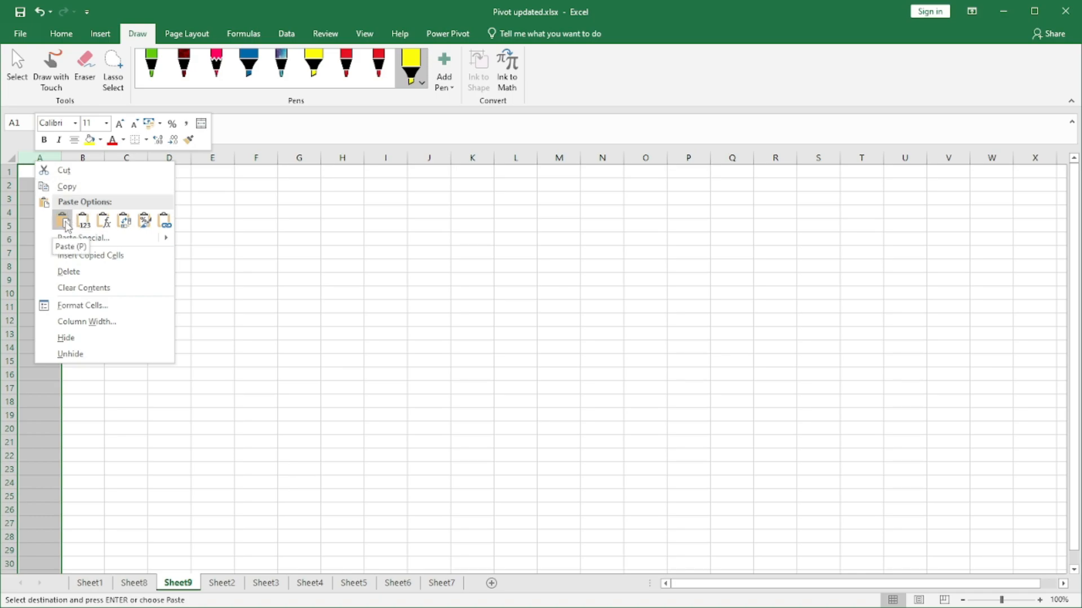
{"action": "left_click", "coordinate": [63, 221]}
- Widen column A on the new sheet and delete the highlighter ink that was pasted along with the names
{"action": "left_click", "coordinate": [155, 224]}
{"action": "left_click_drag", "start_coordinate": [141, 157], "coordinate": [171, 157]}
{"action": "left_click", "coordinate": [65, 192]}
{"action": "left_click_drag", "start_coordinate": [65, 191], "coordinate": [194, 212]}
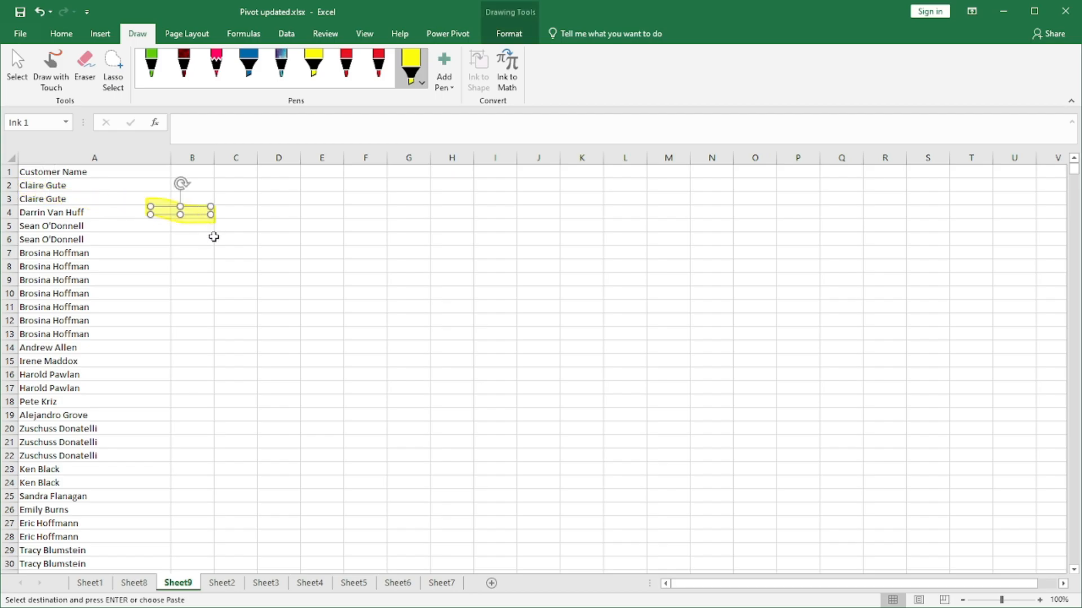
{"action": "key", "text": "Delete"}
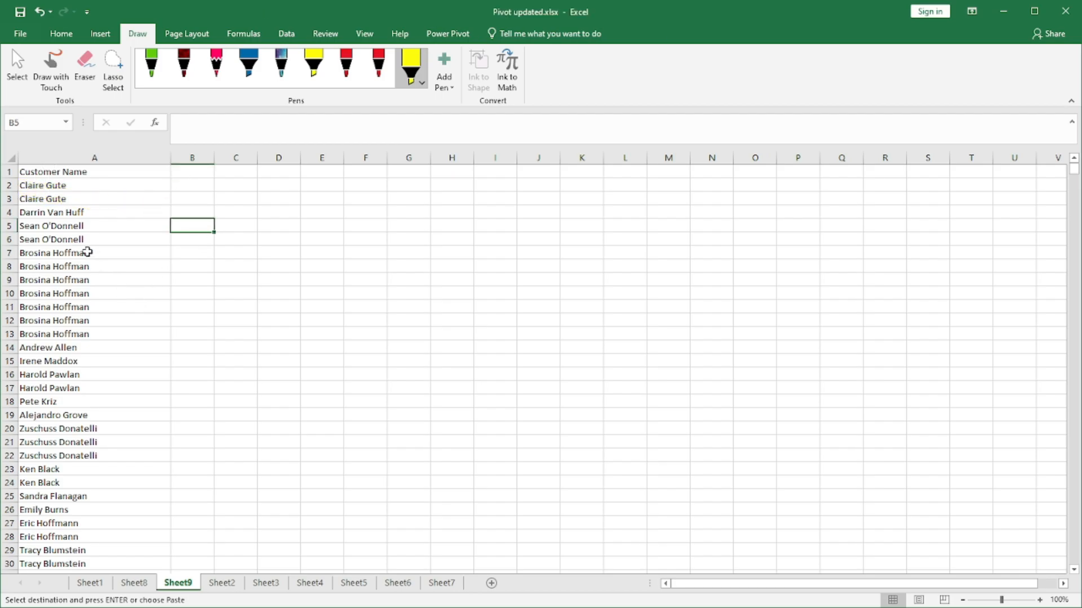
- Add the header First Name in cell B1 and fit column B's width to it
{"action": "left_click", "coordinate": [79, 172]}
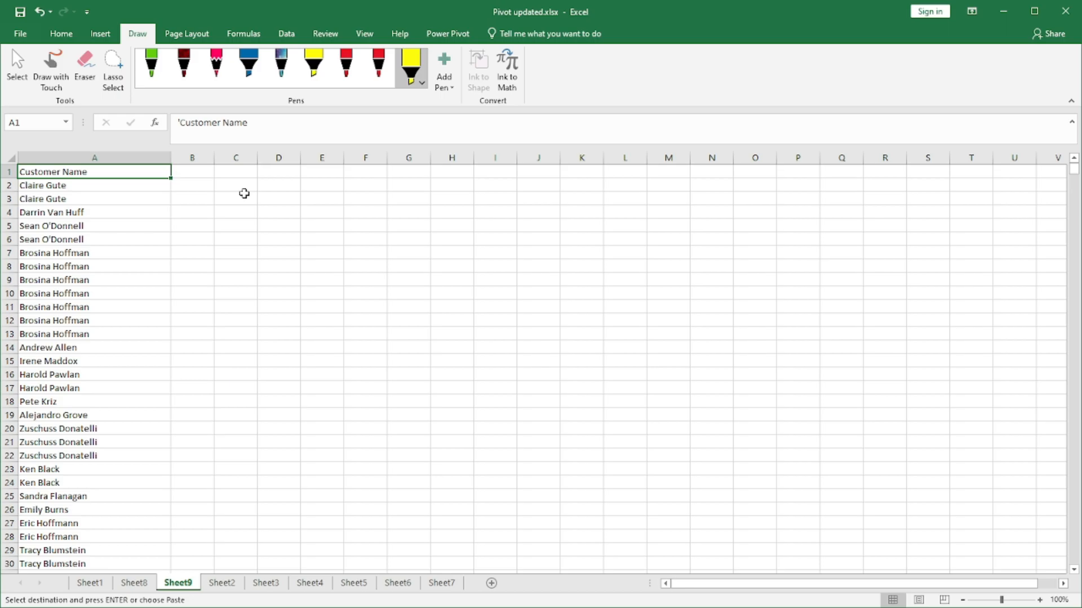
{"action": "key", "text": "ctrl+Down"}
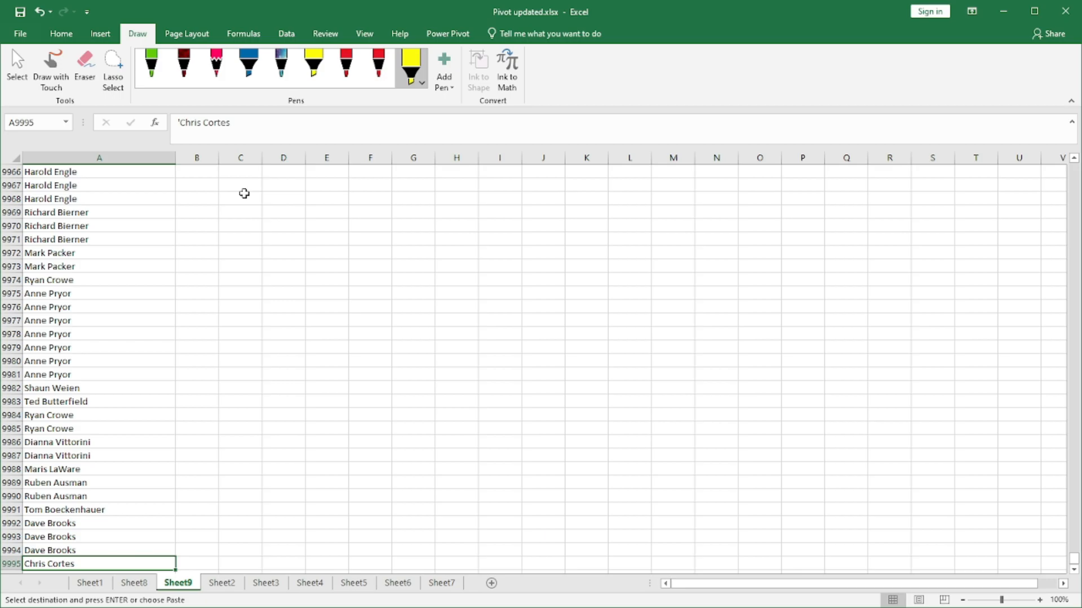
{"action": "key", "text": "ctrl+Up"}
{"action": "key", "text": "Right"}
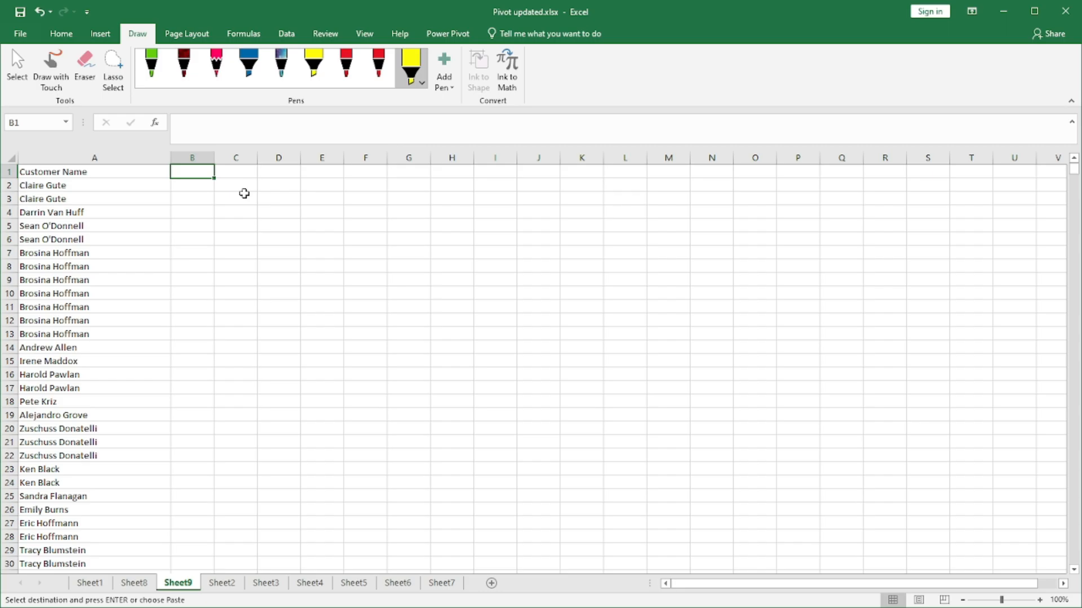
{"action": "type", "text": "First Name"}
{"action": "key", "text": "Tab"}
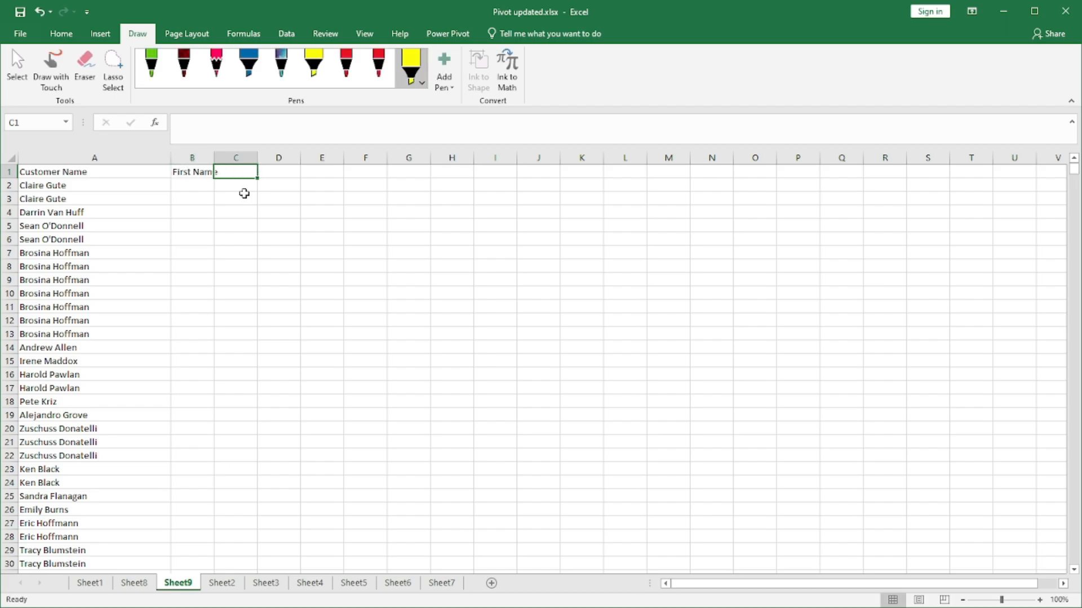
{"action": "double_click", "coordinate": [214, 156]}
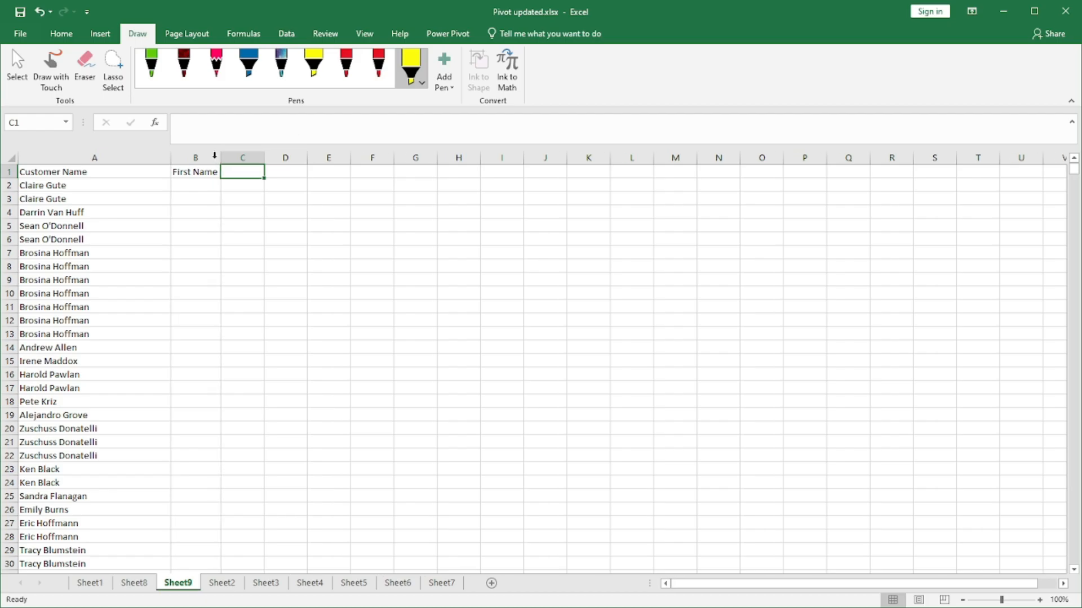
- Enter the first customer's first name in B2 and try Flash Fill from cell B3
{"action": "left_click", "coordinate": [205, 185]}
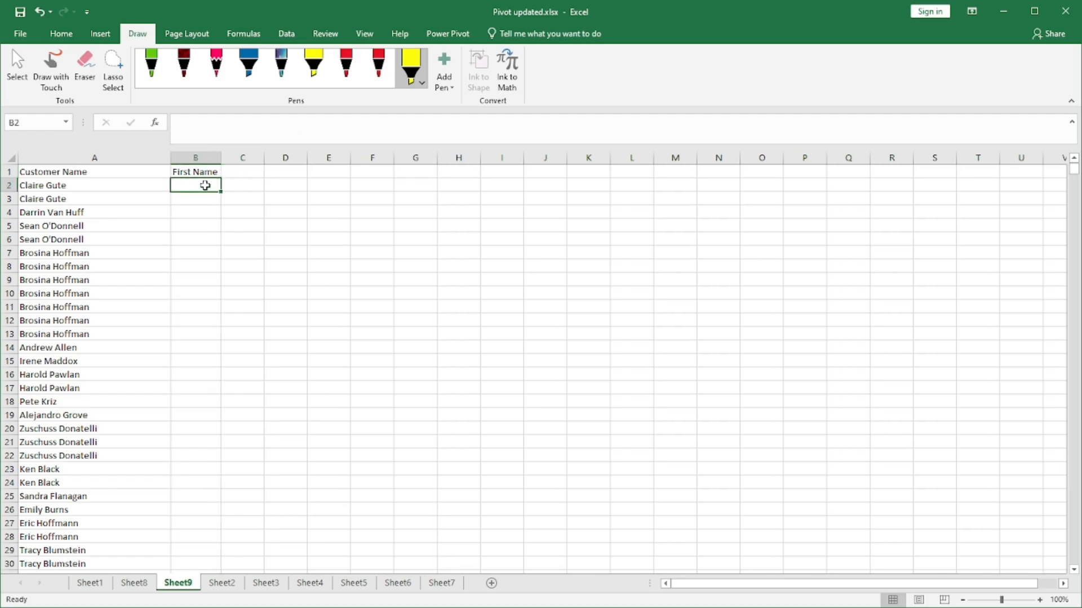
{"action": "type", "text": "Clair"}
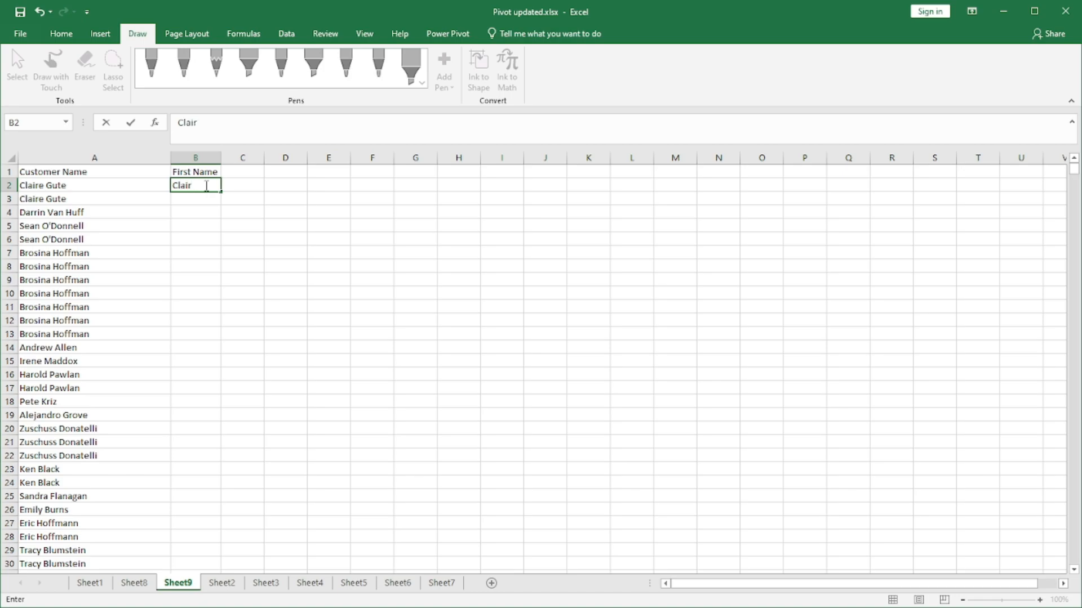
{"action": "type", "text": "e"}
{"action": "key", "text": "Return"}
{"action": "left_click", "coordinate": [205, 185]}
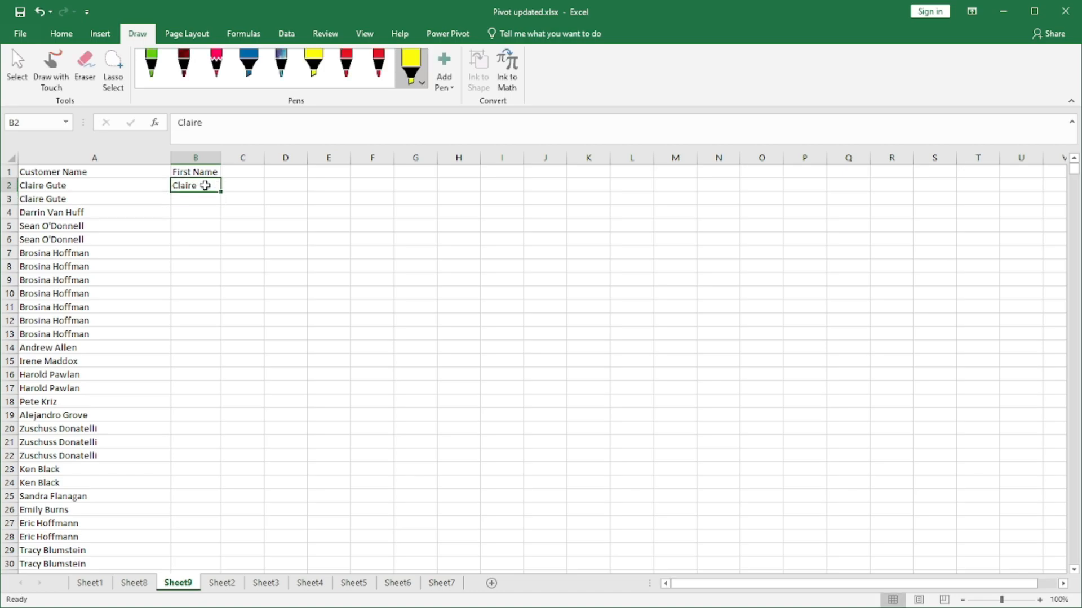
{"action": "key", "text": "Return"}
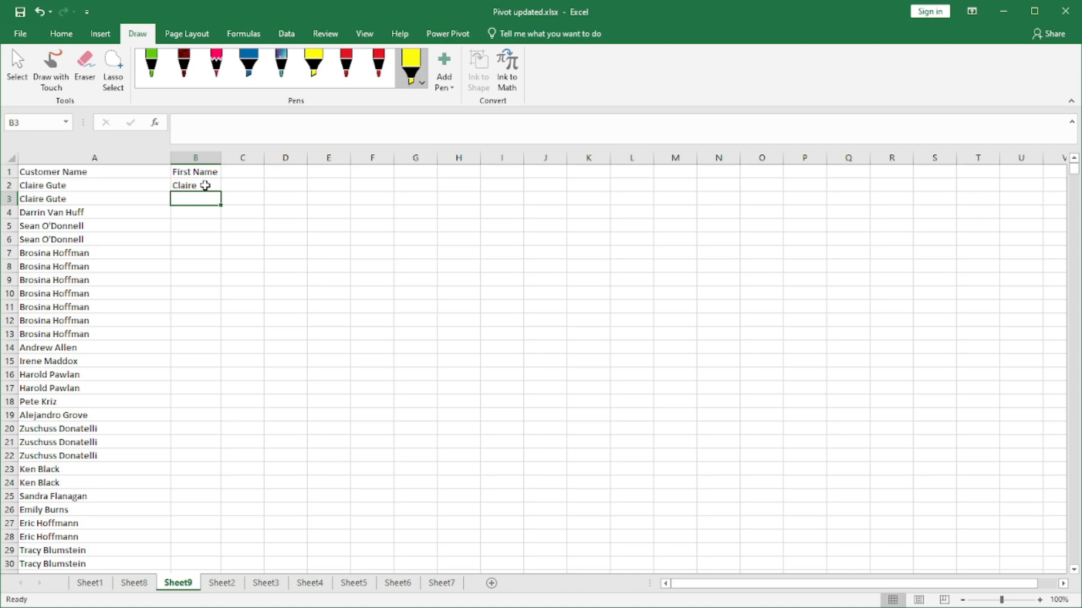
{"action": "key", "text": "ctrl+e"}
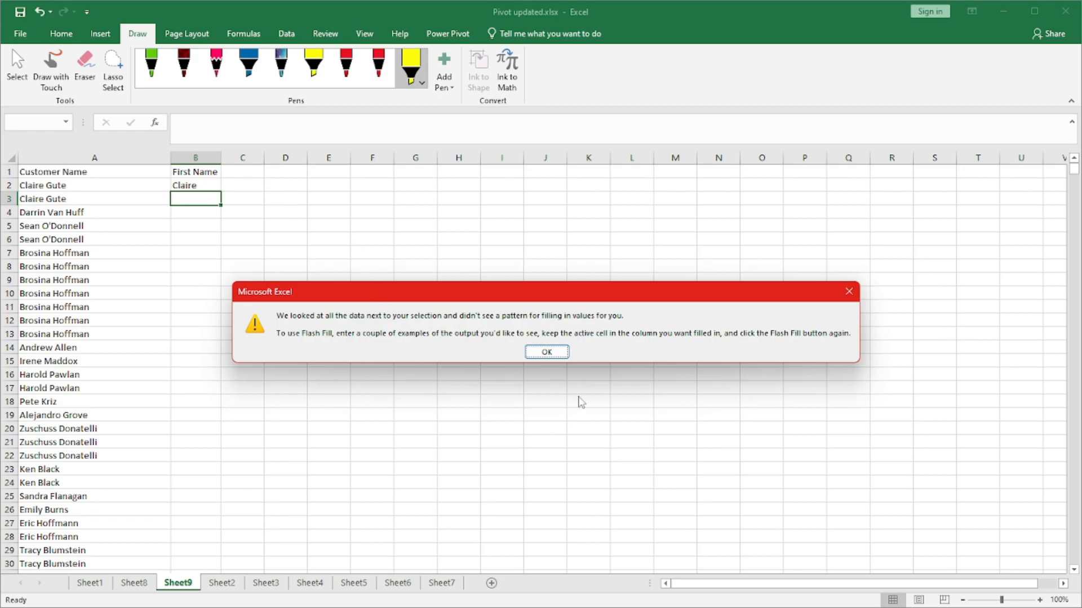
{"action": "left_click", "coordinate": [555, 352]}
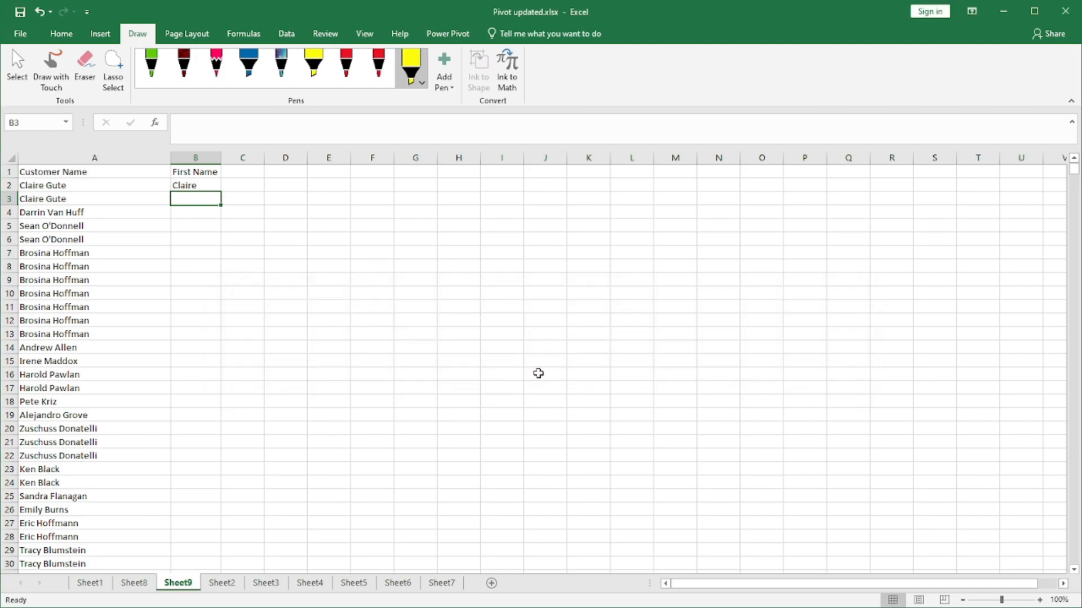
- Delete columns B through F from Sheet8, leaving only the Customer Name column
{"action": "left_click", "coordinate": [135, 583]}
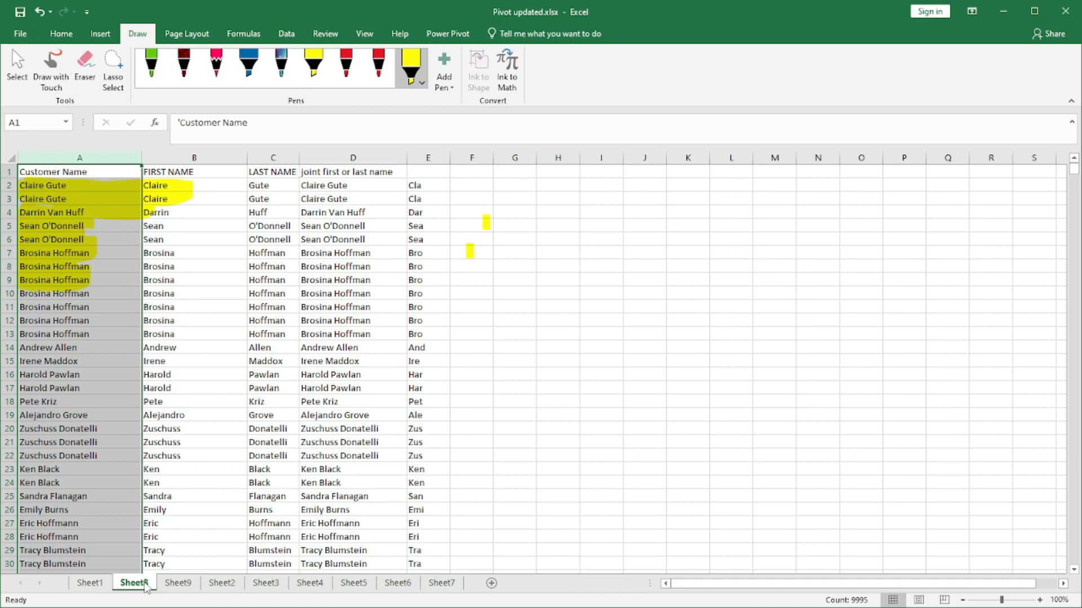
{"action": "left_click", "coordinate": [201, 158]}
{"action": "left_click_drag", "start_coordinate": [201, 158], "coordinate": [476, 159]}
{"action": "right_click", "coordinate": [197, 158]}
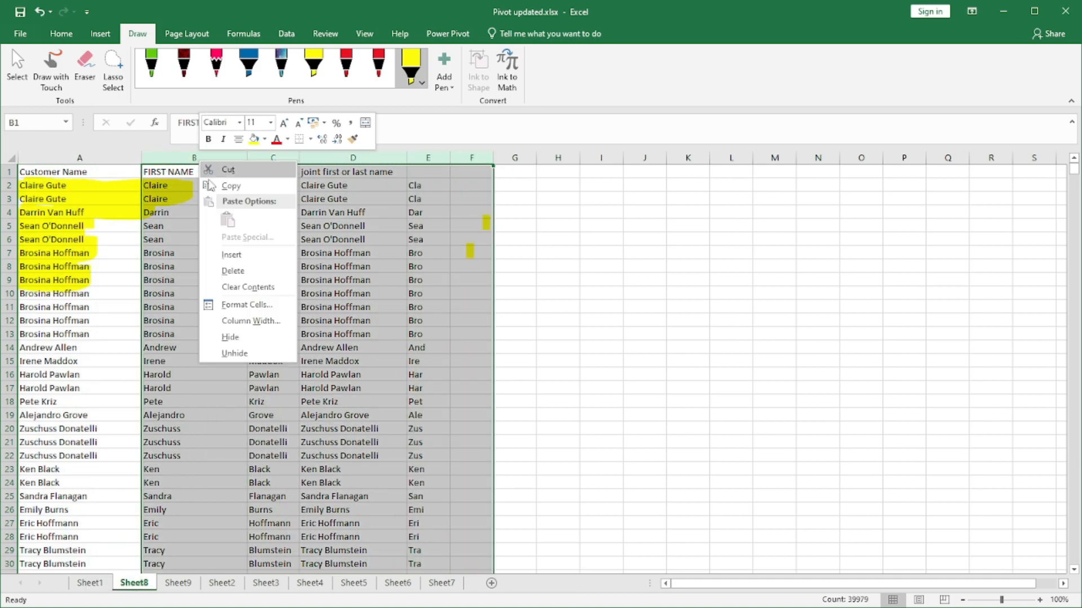
{"action": "left_click", "coordinate": [233, 271]}
{"action": "left_click", "coordinate": [236, 277]}
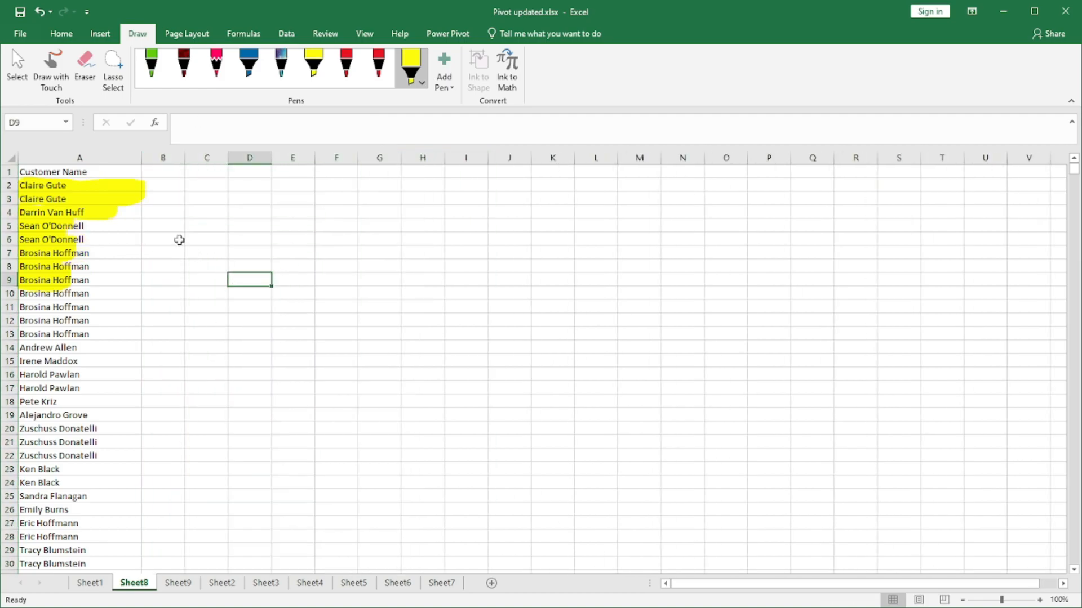
- Delete the remaining yellow highlighter ink strokes over the customer names on Sheet8
{"action": "left_click", "coordinate": [94, 191]}
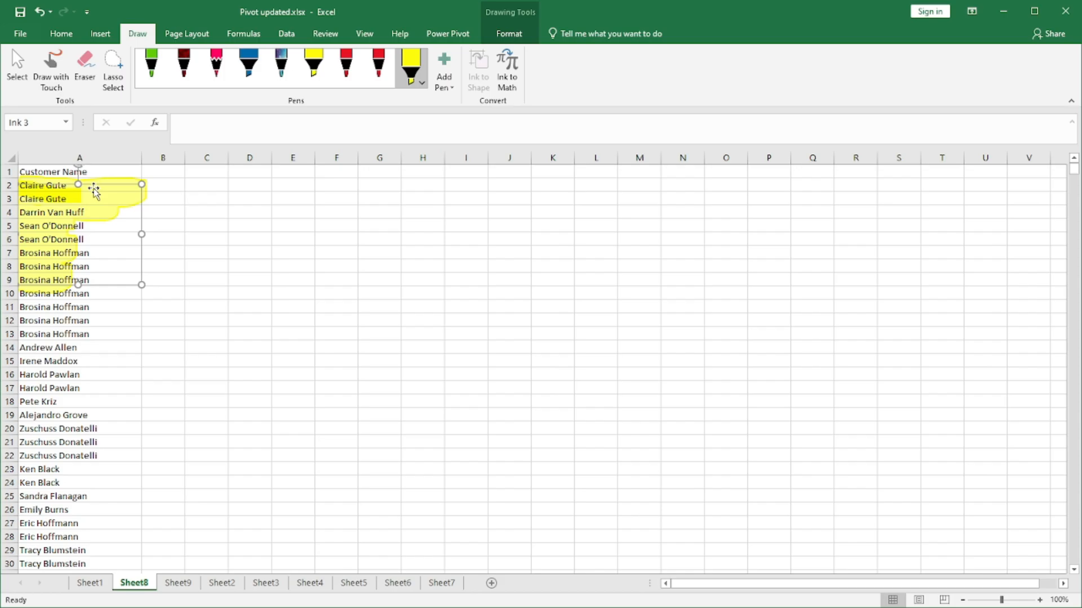
{"action": "key", "text": "Delete"}
{"action": "left_click", "coordinate": [75, 196]}
{"action": "key", "text": "Delete"}
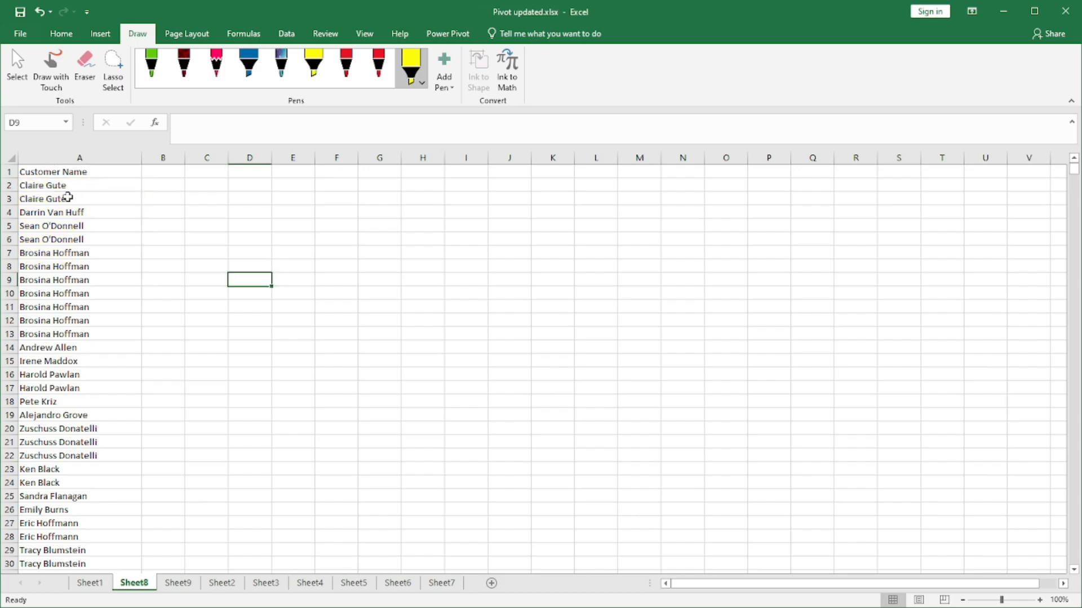
- Enter the header First name in cell B1 of Sheet8, beside the Customer Name column
{"action": "left_click", "coordinate": [155, 167]}
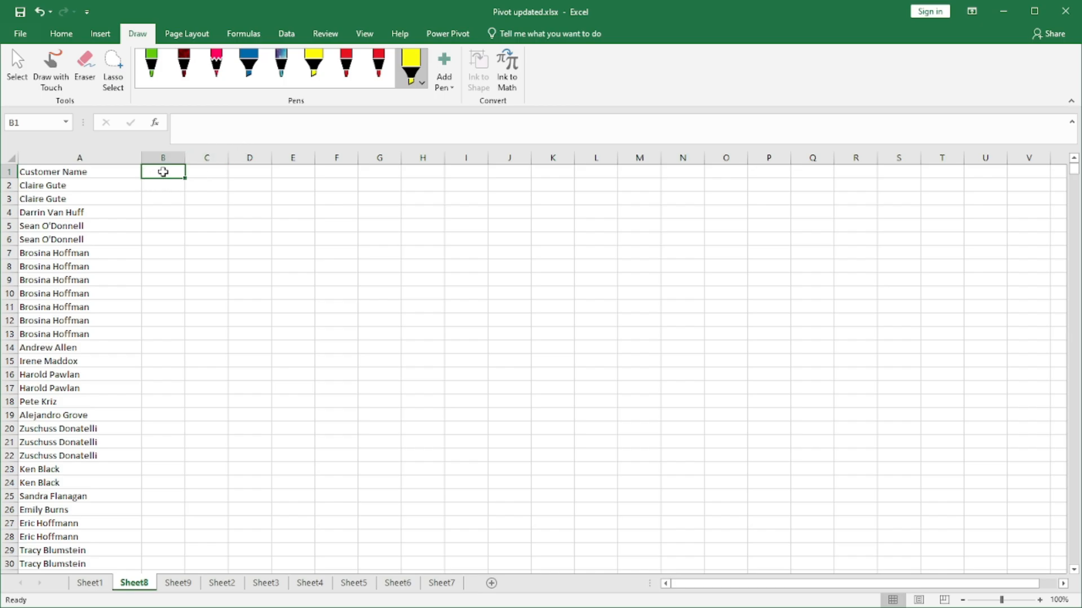
{"action": "type", "text": "Fi"}
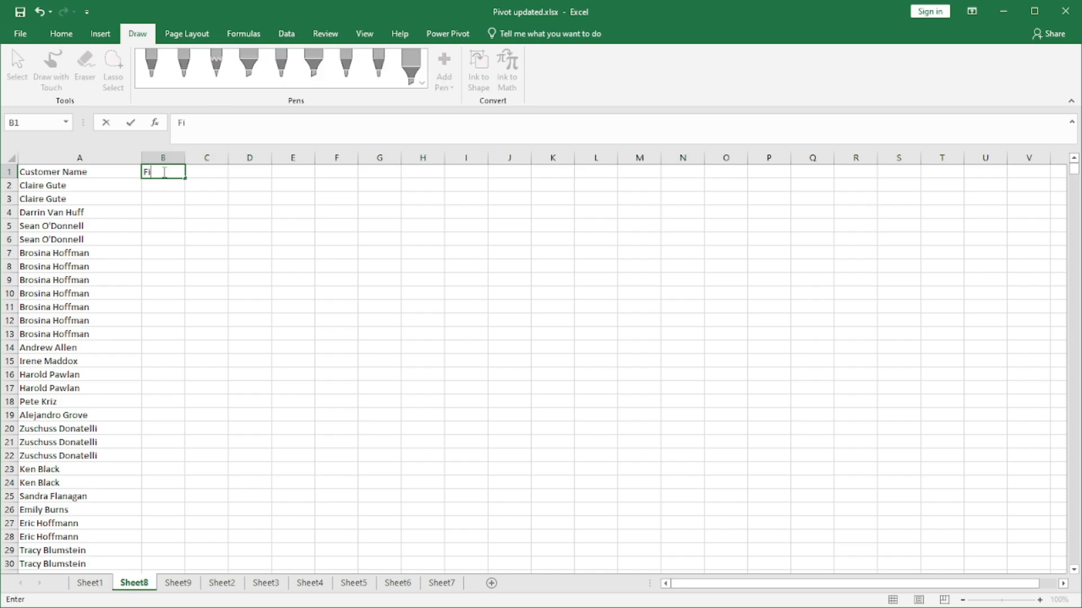
{"action": "type", "text": "rst Name"}
{"action": "key", "text": "Return"}
- Enter the first customer's first name in B2 on Sheet8 and try Flash Fill from cell B3
{"action": "left_click", "coordinate": [163, 172]}
{"action": "key", "text": "Down"}
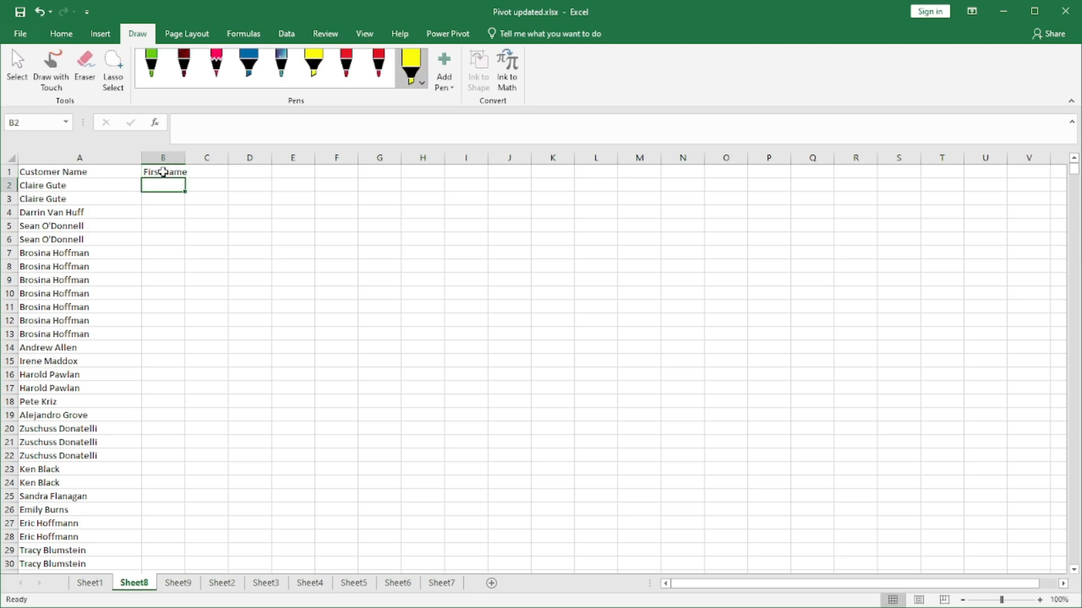
{"action": "type", "text": "Claire"}
{"action": "key", "text": "Return"}
{"action": "key", "text": "Up"}
{"action": "key", "text": "Down"}
{"action": "key", "text": "ctrl+e"}
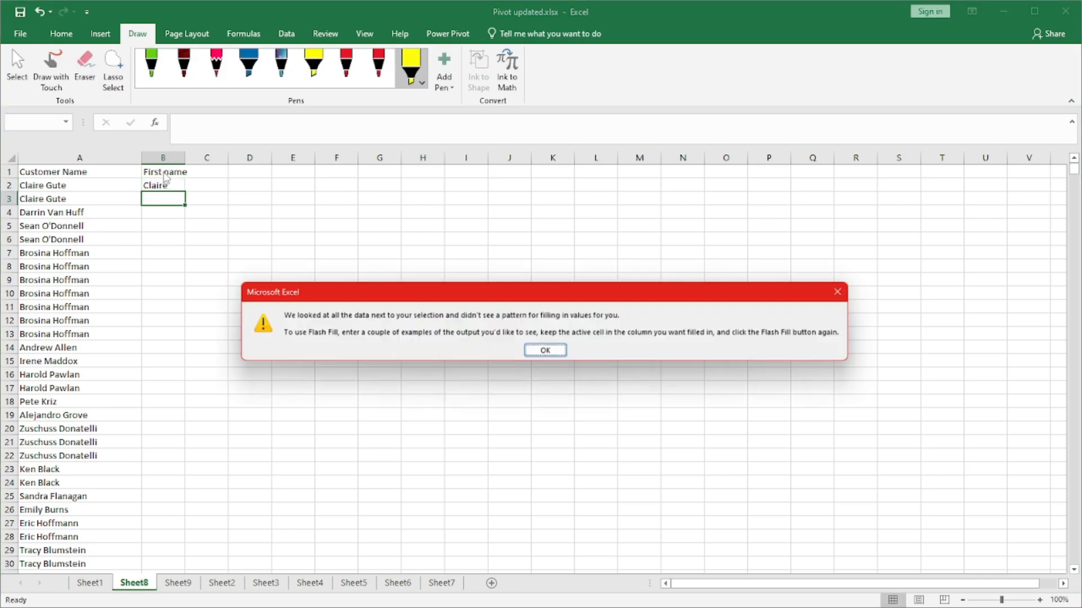
{"action": "key", "text": "Return"}
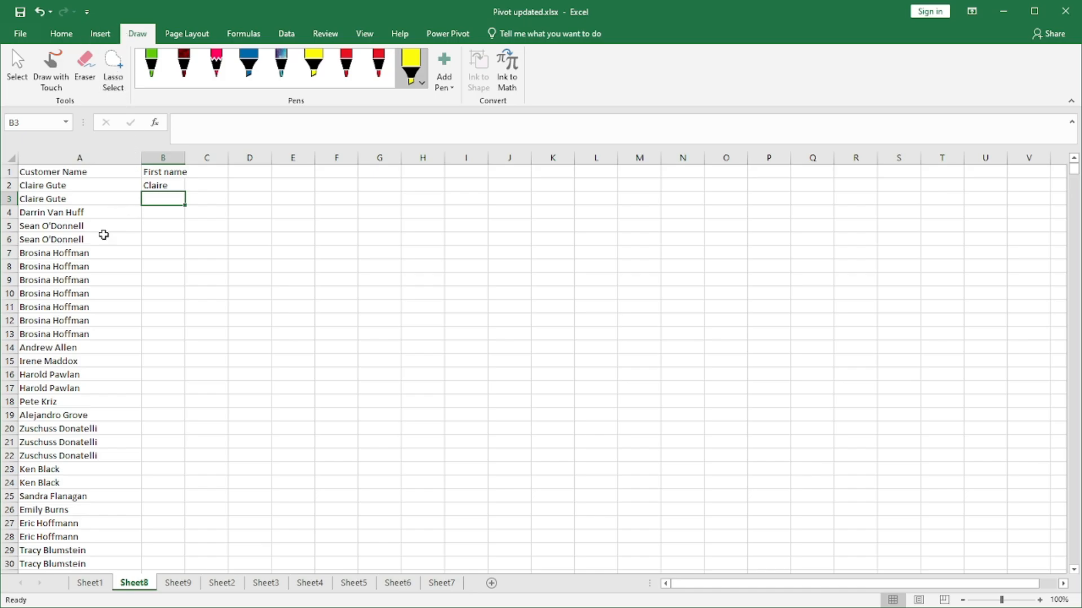
- Insert a new worksheet after Sheet8 and widen its column A
{"action": "left_click", "coordinate": [491, 583]}
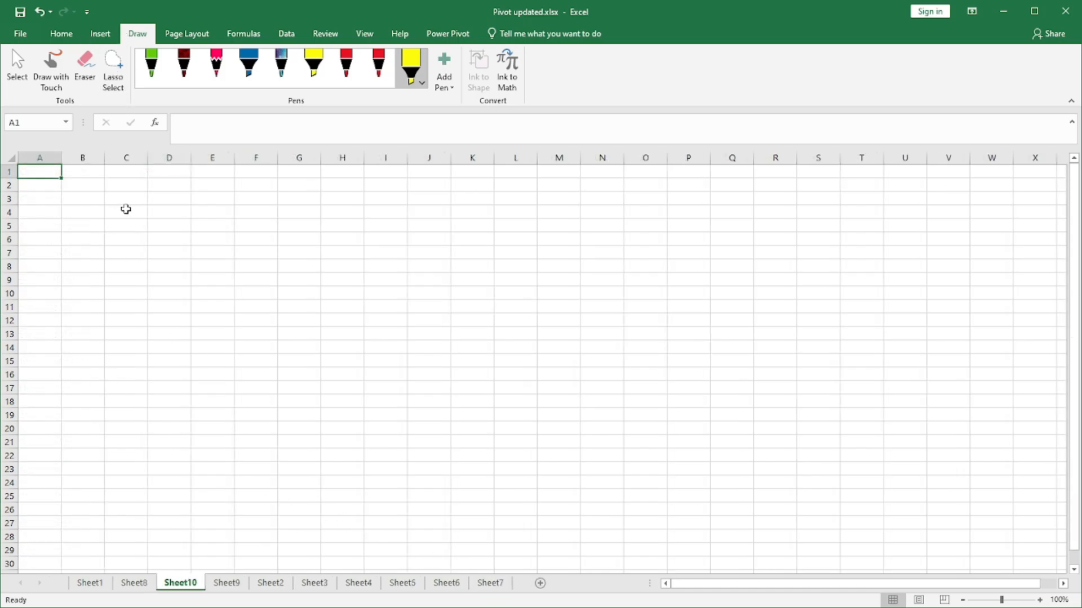
{"action": "left_click_drag", "start_coordinate": [59, 157], "coordinate": [108, 157]}
{"action": "left_click", "coordinate": [63, 197]}
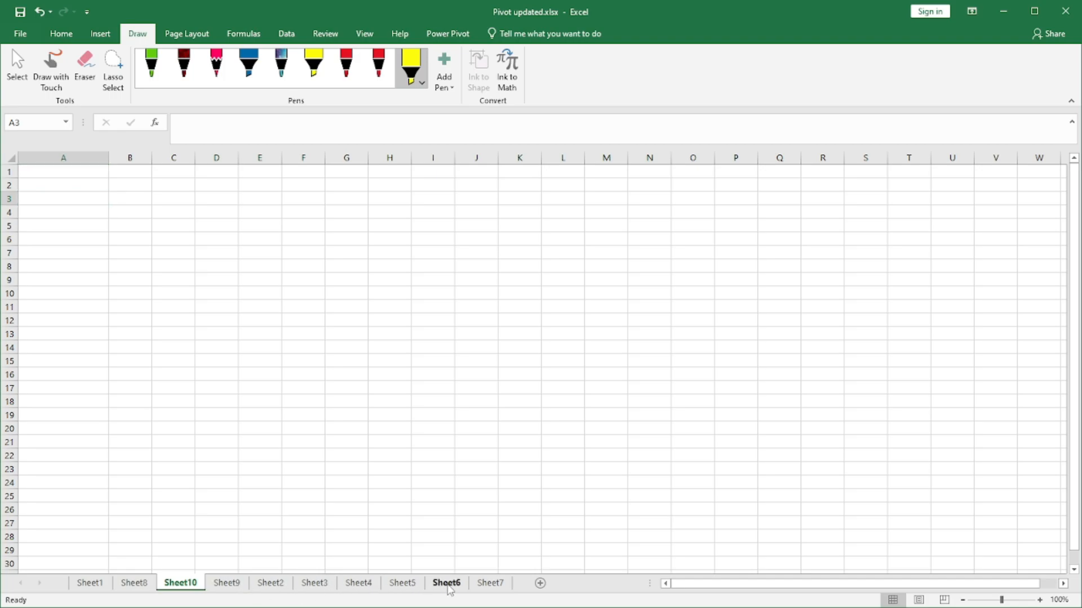
- Copy the entire Customer Name column (column G) from Sheet1
{"action": "left_click", "coordinate": [448, 584]}
{"action": "left_click", "coordinate": [411, 586]}
{"action": "left_click", "coordinate": [356, 586]}
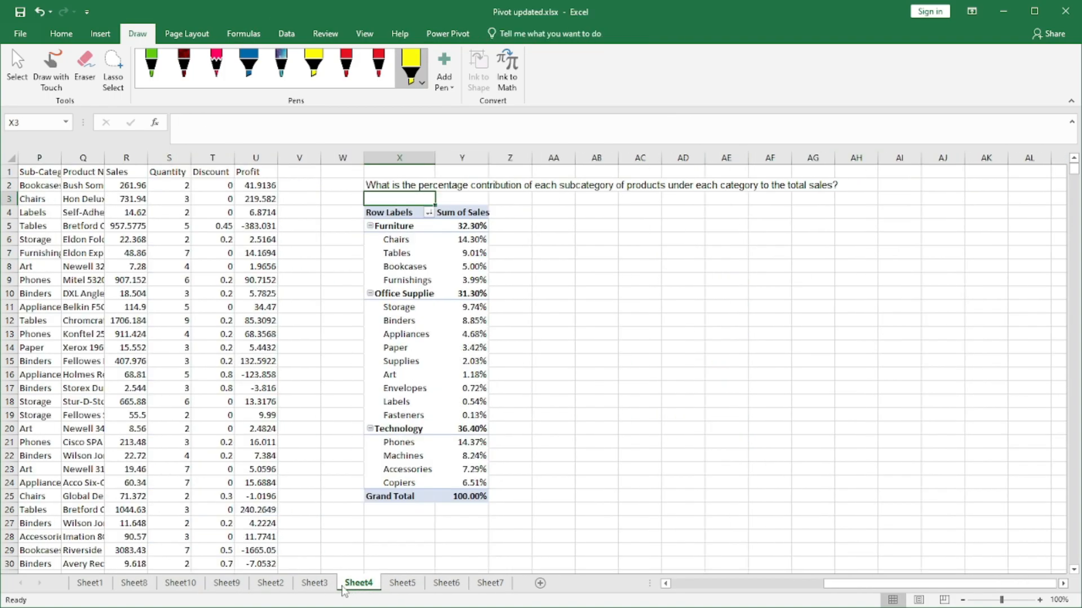
{"action": "left_click", "coordinate": [271, 586]}
{"action": "left_click", "coordinate": [227, 586]}
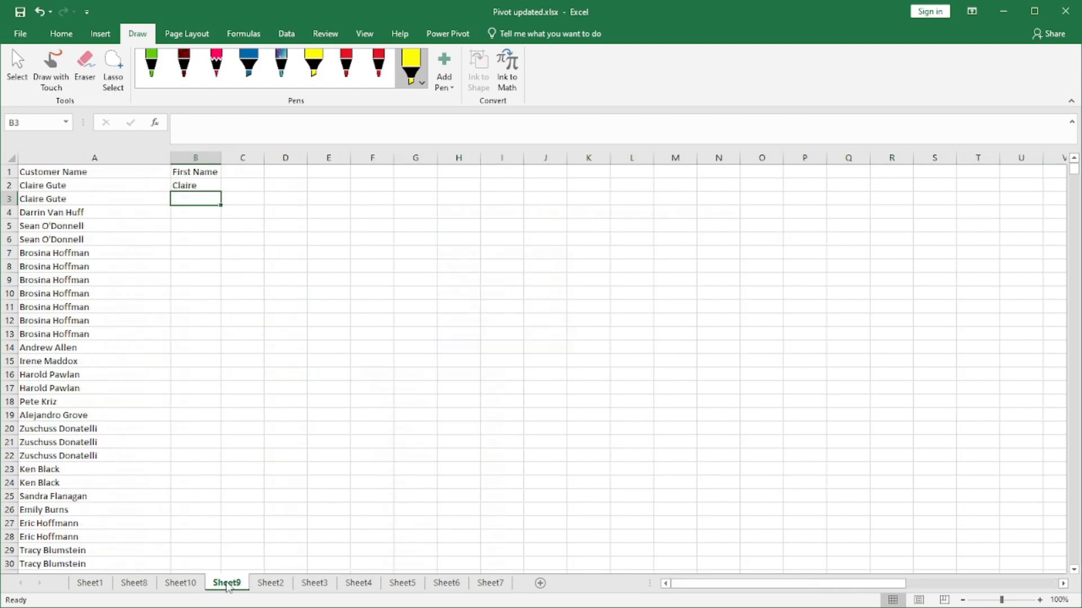
{"action": "left_click", "coordinate": [181, 584]}
{"action": "left_click", "coordinate": [90, 583]}
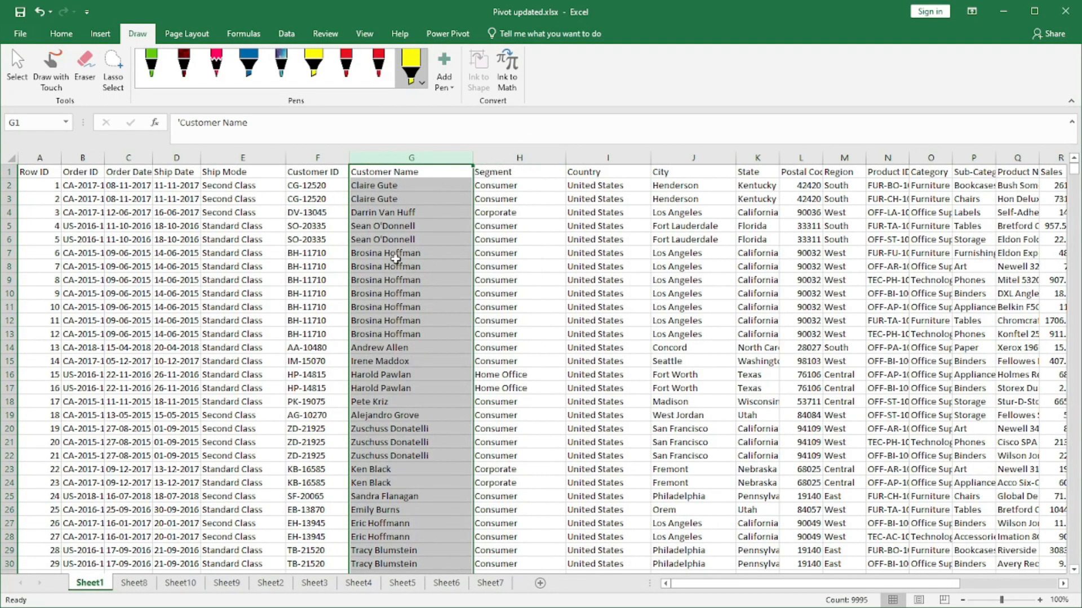
{"action": "left_click", "coordinate": [401, 253]}
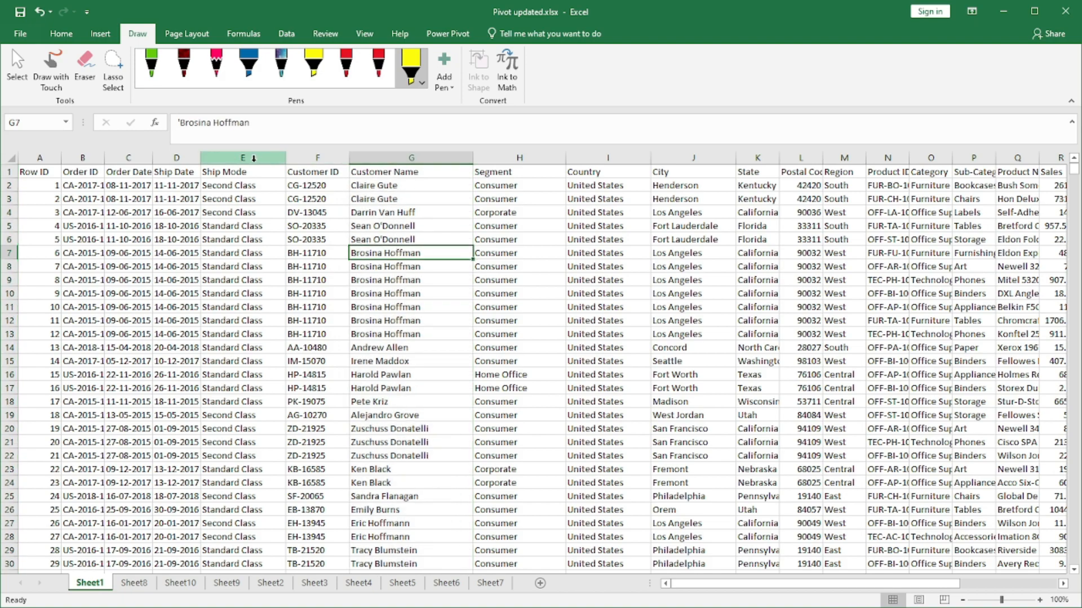
{"action": "left_click", "coordinate": [399, 152]}
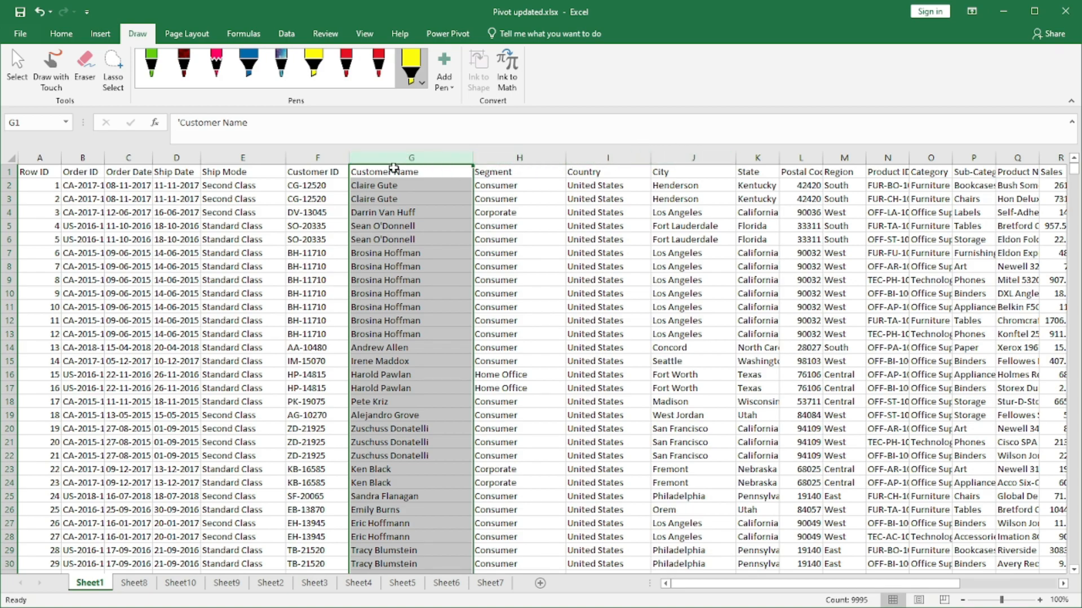
{"action": "right_click", "coordinate": [392, 160]}
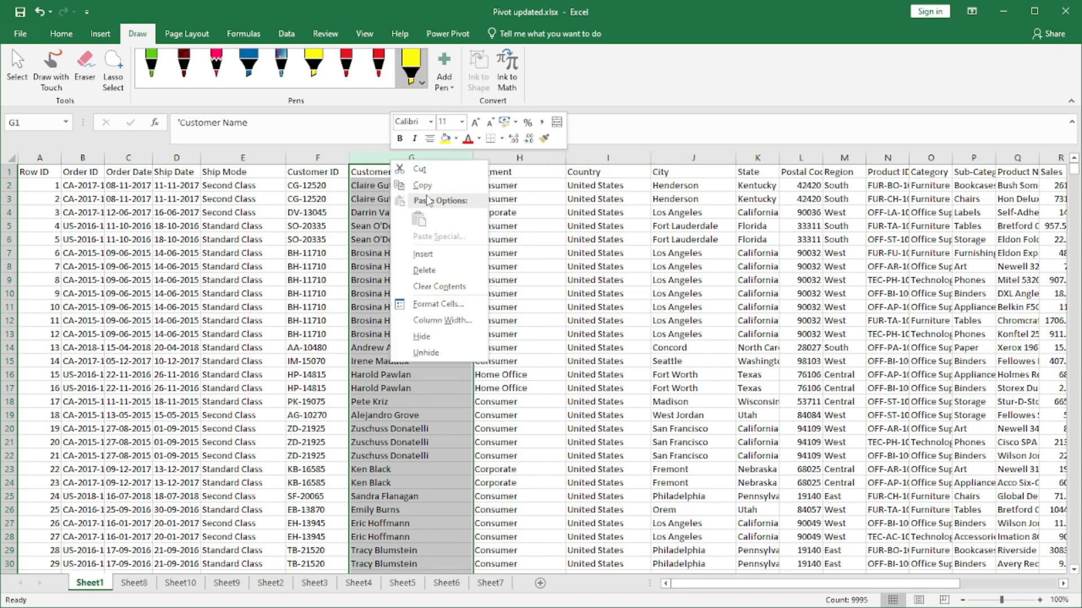
{"action": "left_click", "coordinate": [422, 185]}
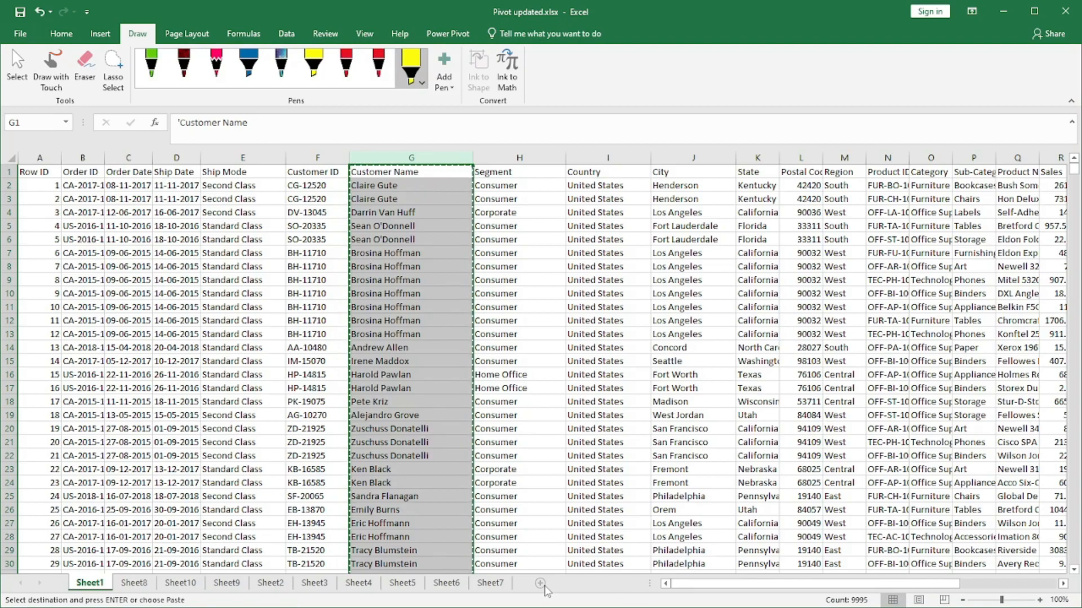
- Insert a new worksheet after Sheet1 and paste the copied Customer Name column into its column A
{"action": "left_click", "coordinate": [541, 585]}
{"action": "left_click", "coordinate": [47, 153]}
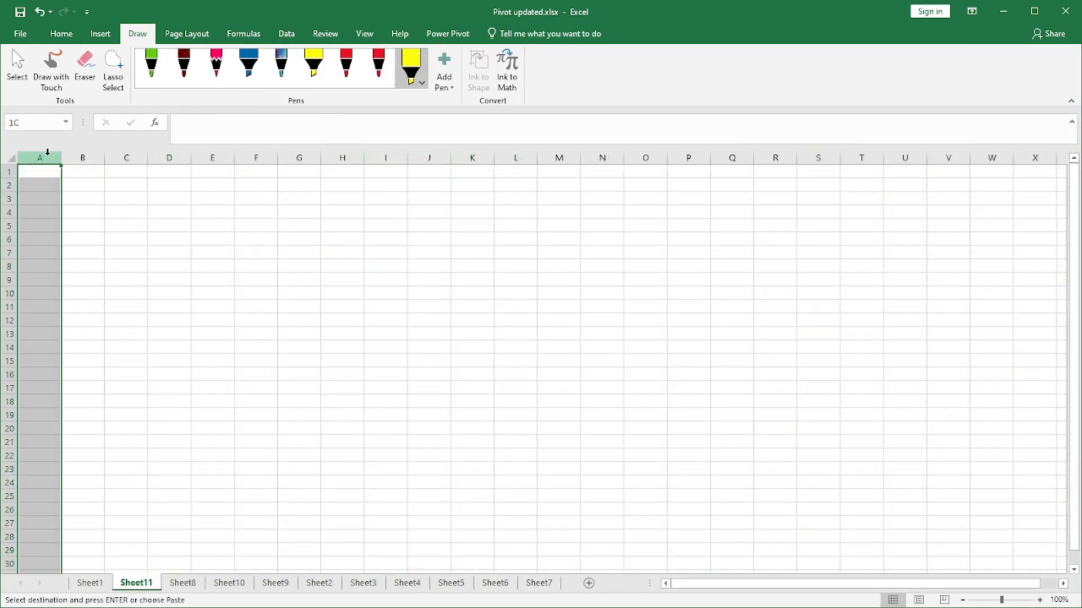
{"action": "right_click", "coordinate": [47, 152]}
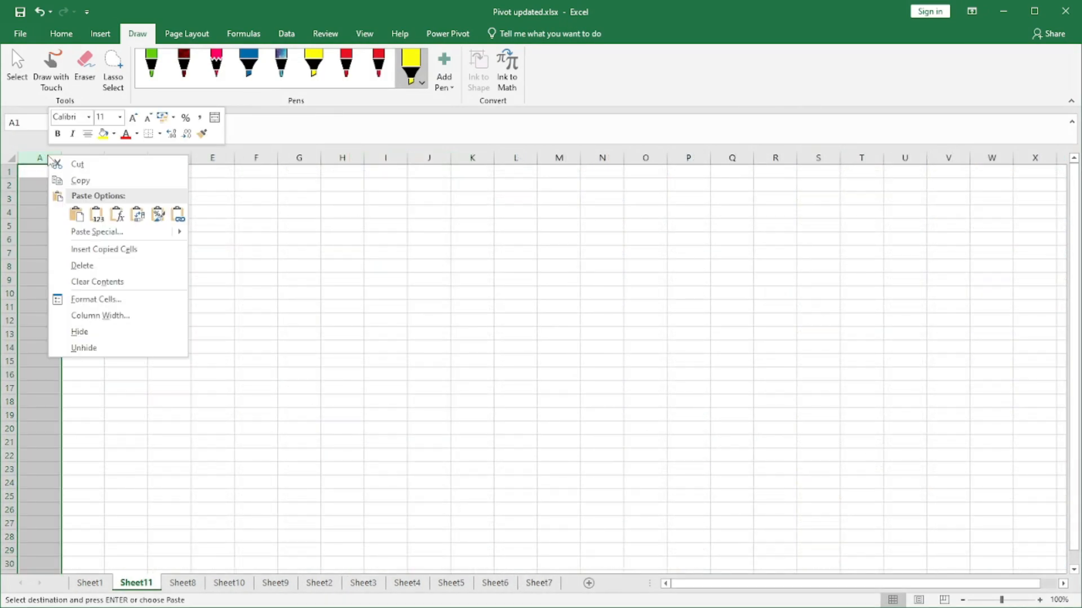
{"action": "left_click", "coordinate": [77, 215]}
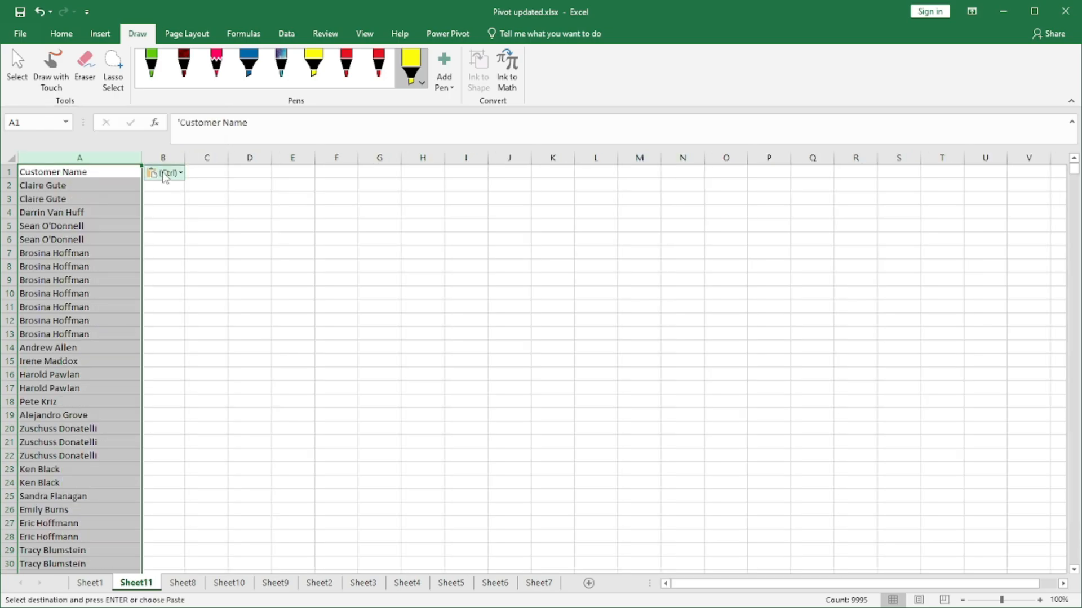
- Widen column B on Sheet11 and enter the header First Name in cell B1
{"action": "left_click", "coordinate": [180, 192]}
{"action": "left_click_drag", "start_coordinate": [185, 153], "coordinate": [216, 150]}
{"action": "left_click", "coordinate": [174, 171]}
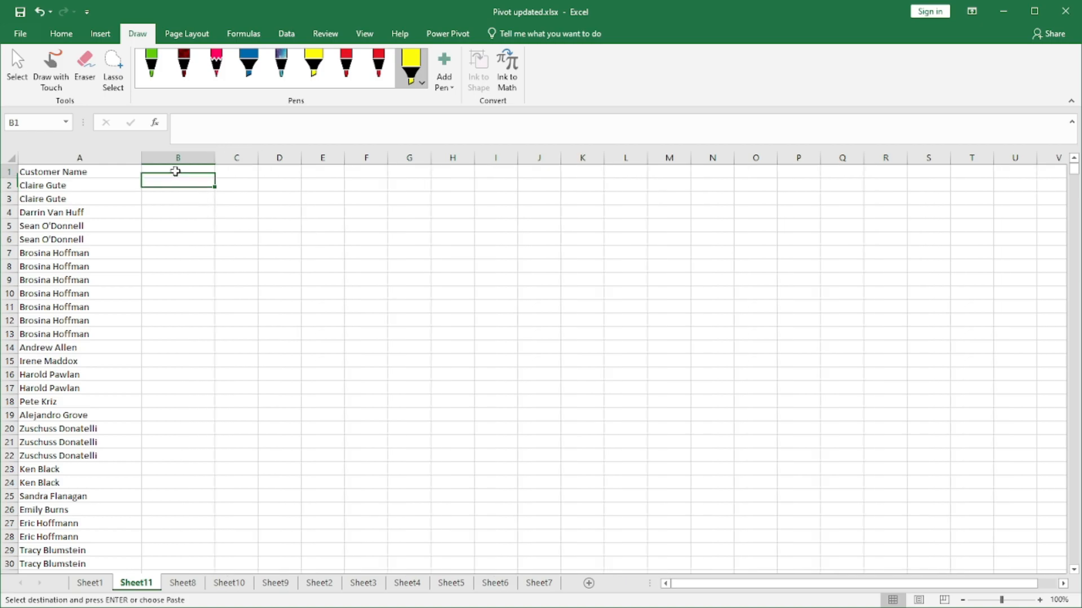
{"action": "type", "text": "First Name"}
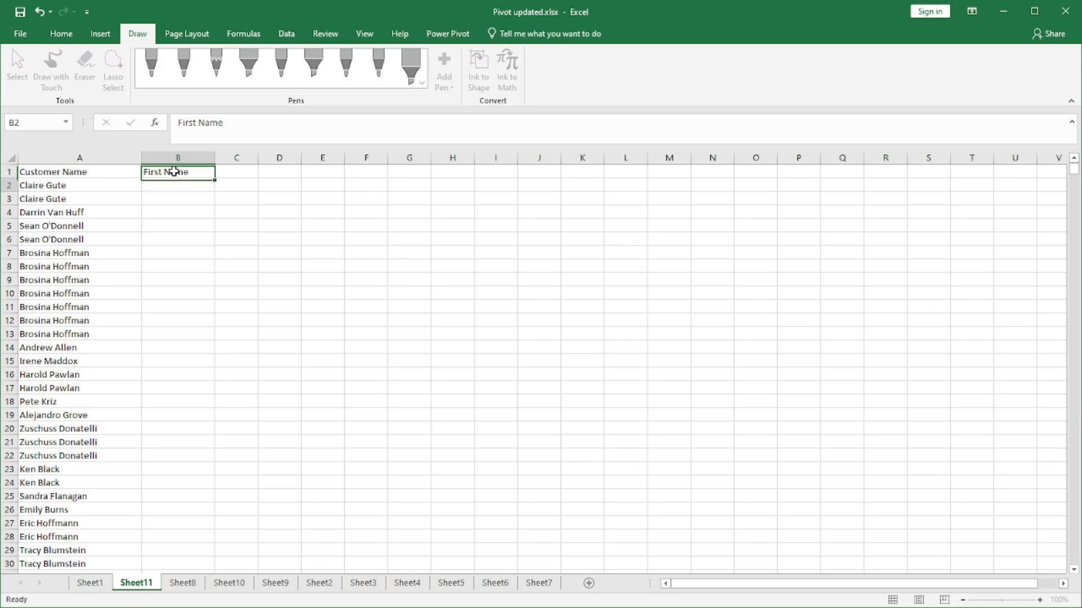
{"action": "key", "text": "Return"}
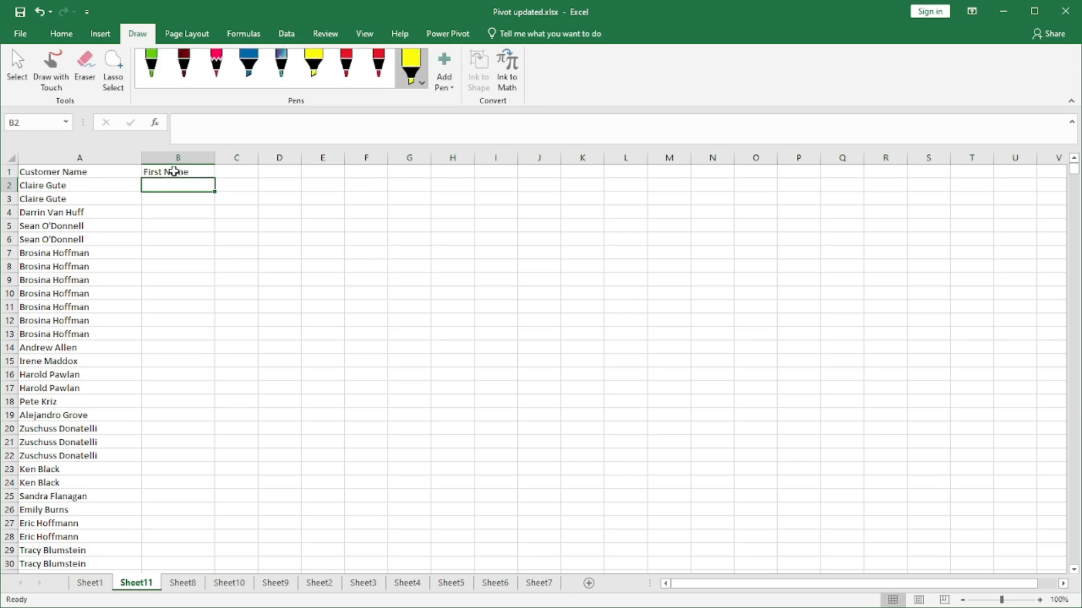
- Enter the first customer's first name in B2 on Sheet11 and try Flash Fill from cell B3
{"action": "type", "text": "Claire"}
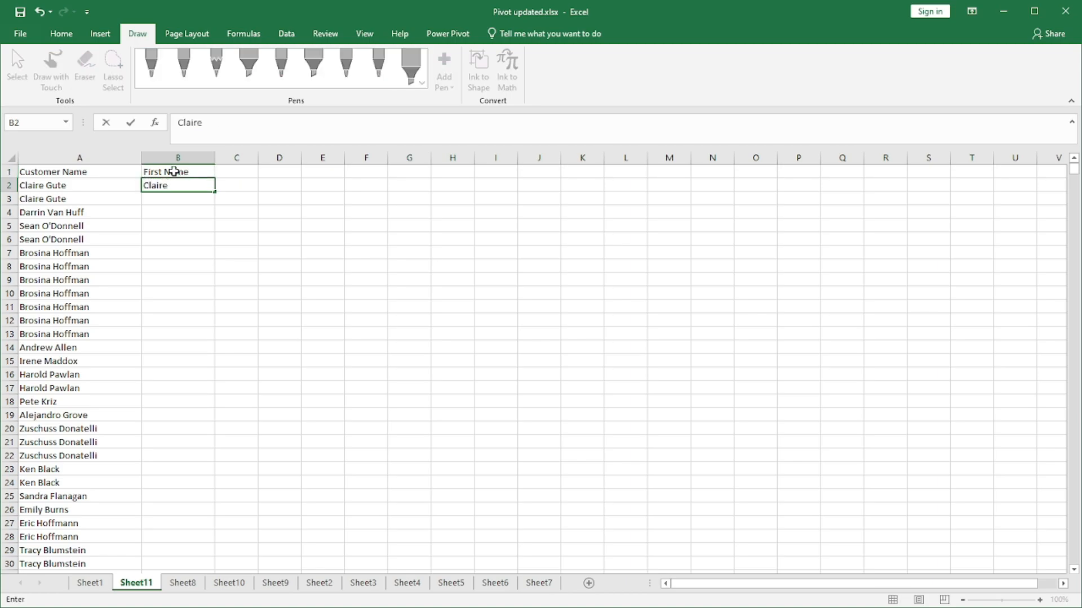
{"action": "key", "text": "Return"}
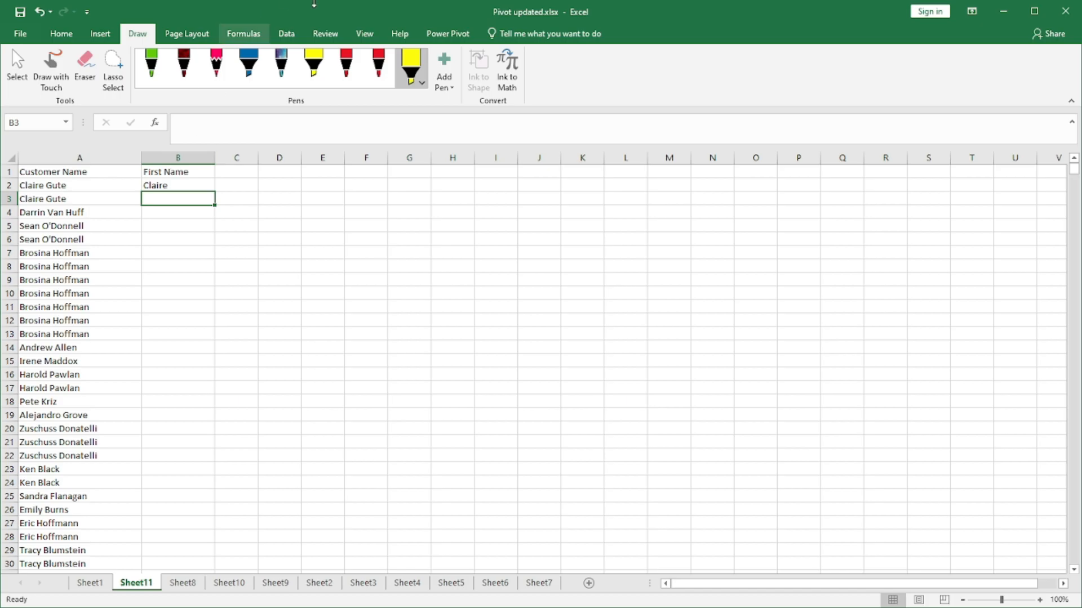
{"action": "left_click", "coordinate": [286, 33]}
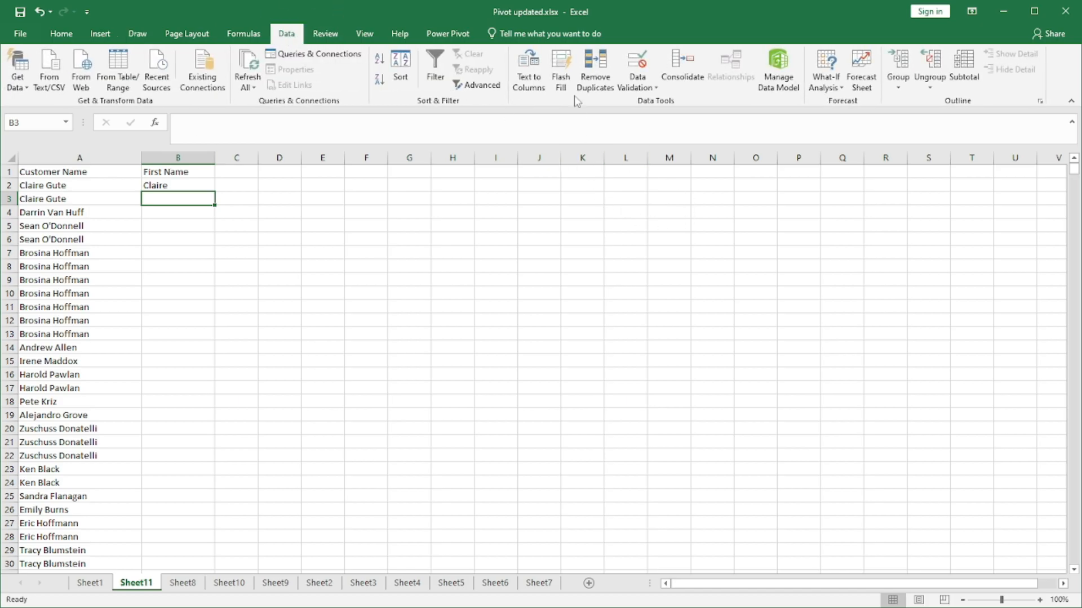
{"action": "left_click", "coordinate": [561, 82]}
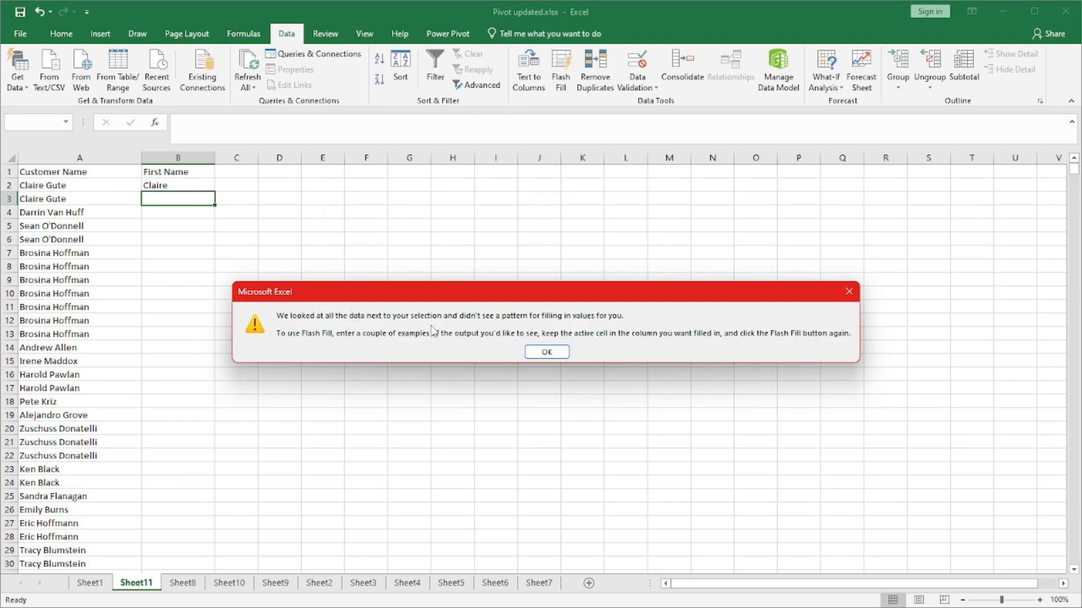
{"action": "left_click", "coordinate": [546, 353]}
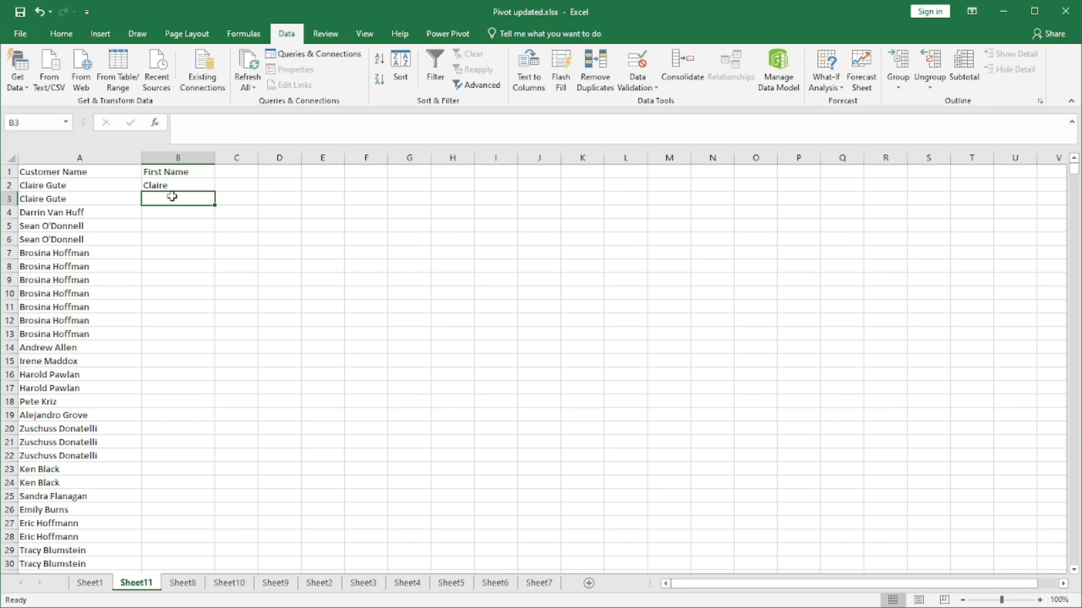
{"action": "left_click", "coordinate": [159, 184]}
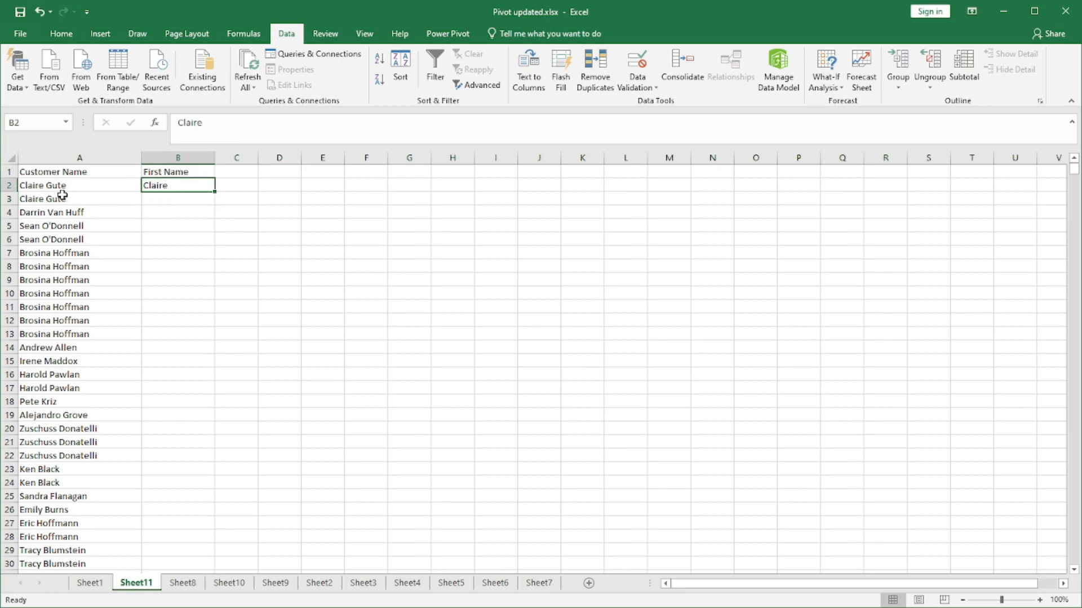
{"action": "left_click", "coordinate": [184, 198]}
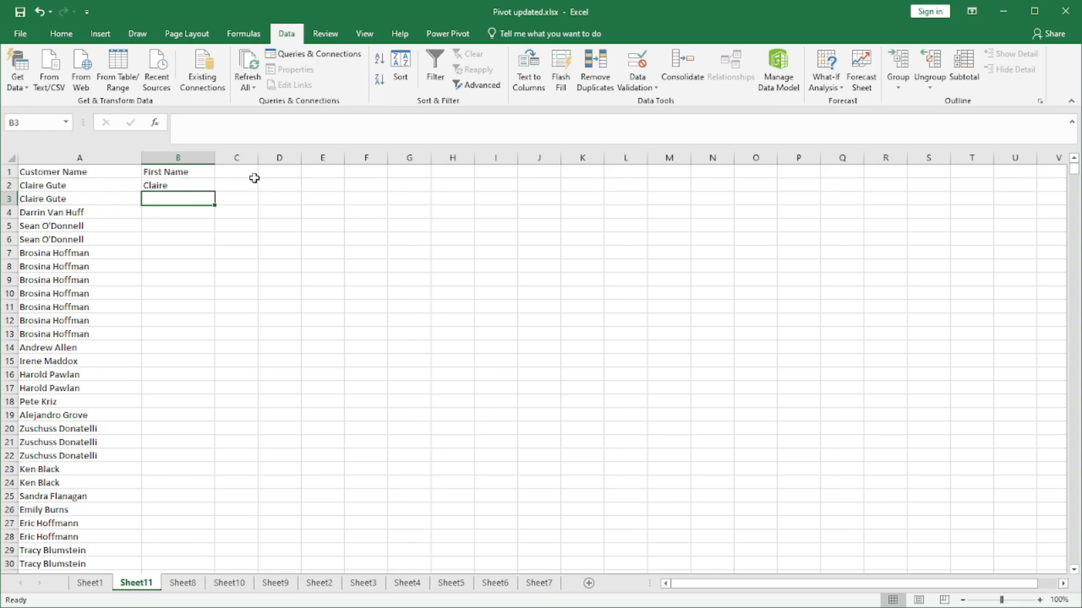
{"action": "left_click", "coordinate": [238, 173]}
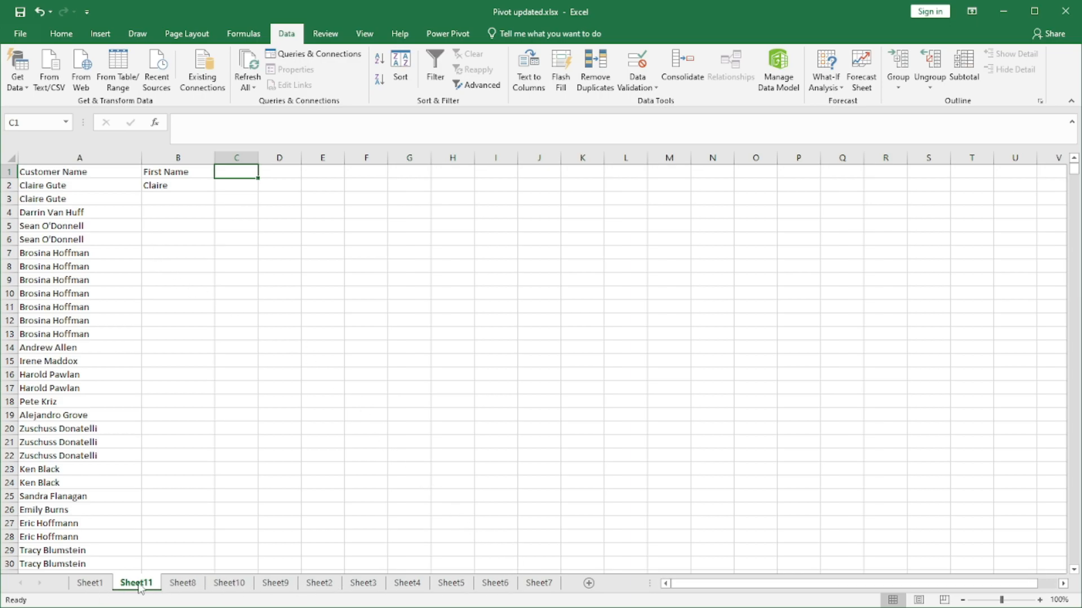
- Insert another blank worksheet after Sheet1 and return to Sheet11
{"action": "left_click", "coordinate": [181, 584]}
{"action": "left_click", "coordinate": [231, 585]}
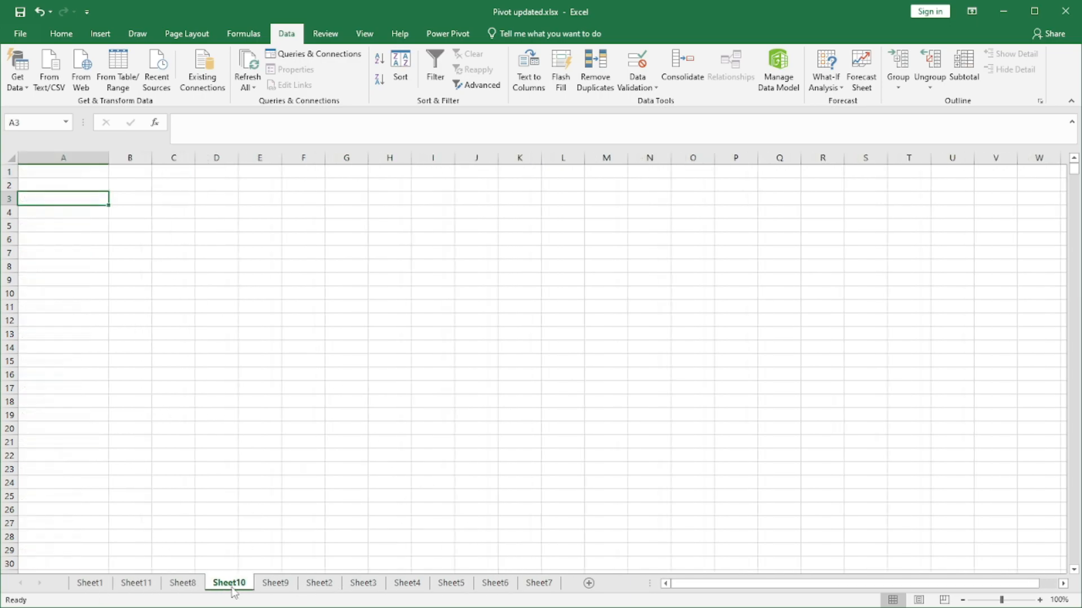
{"action": "left_click", "coordinate": [135, 584]}
{"action": "left_click", "coordinate": [90, 583]}
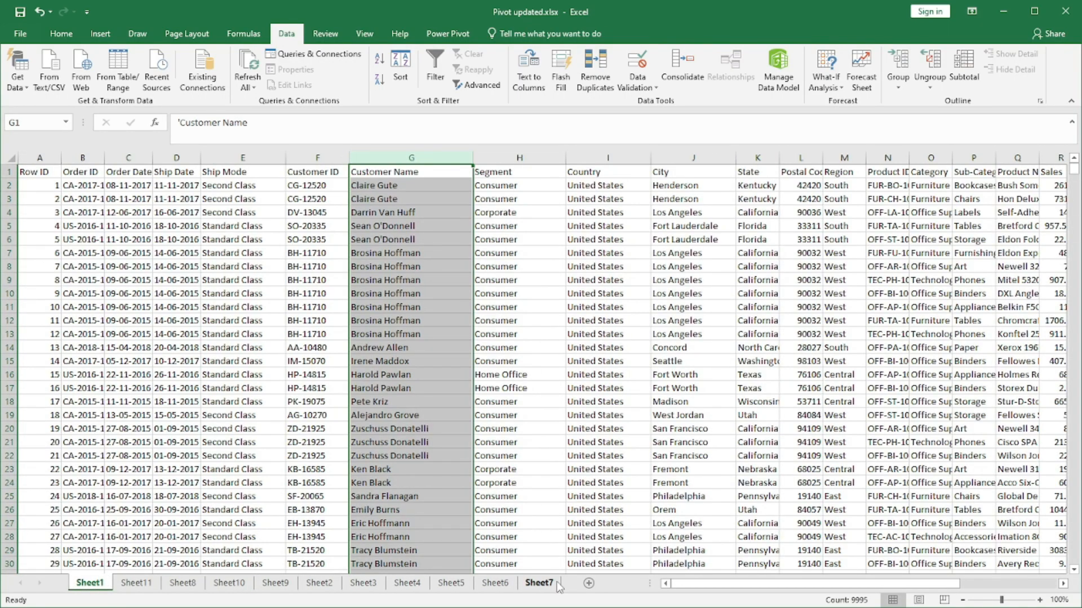
{"action": "left_click", "coordinate": [589, 583]}
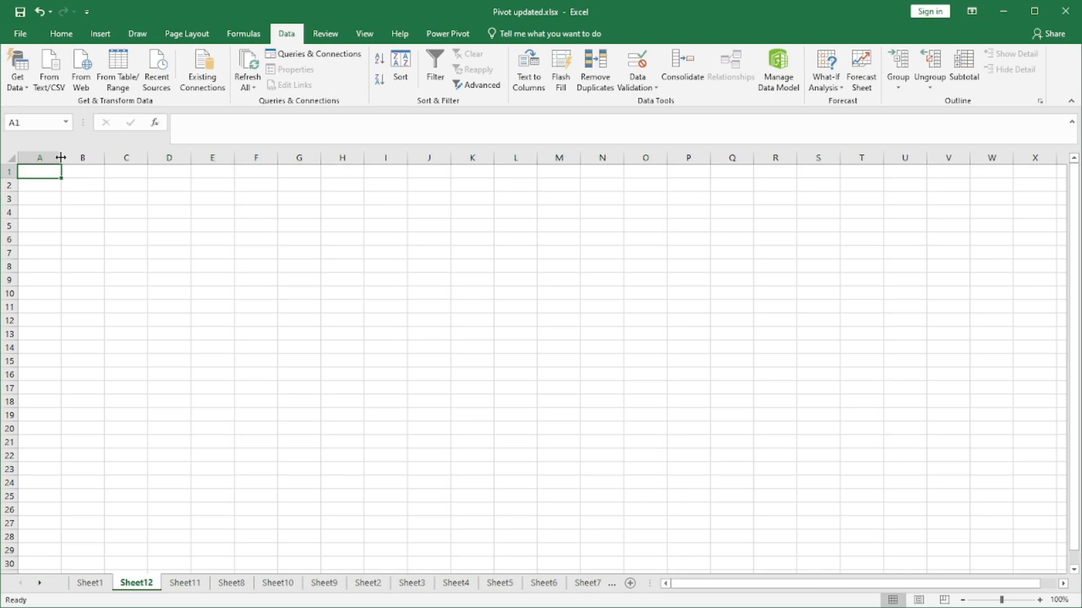
{"action": "left_click", "coordinate": [191, 586]}
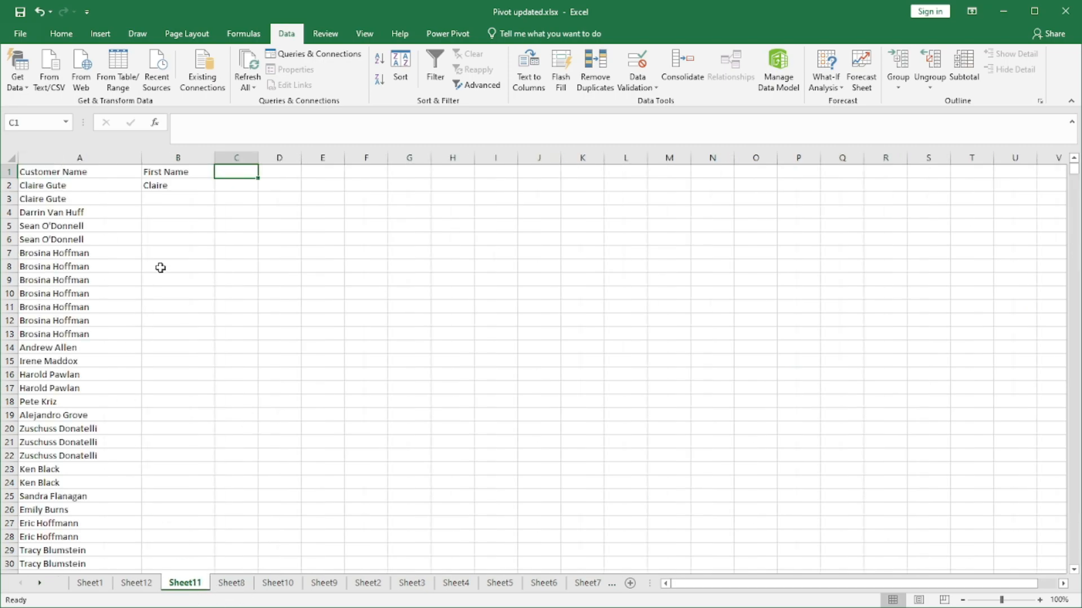
{"action": "left_click", "coordinate": [171, 184]}
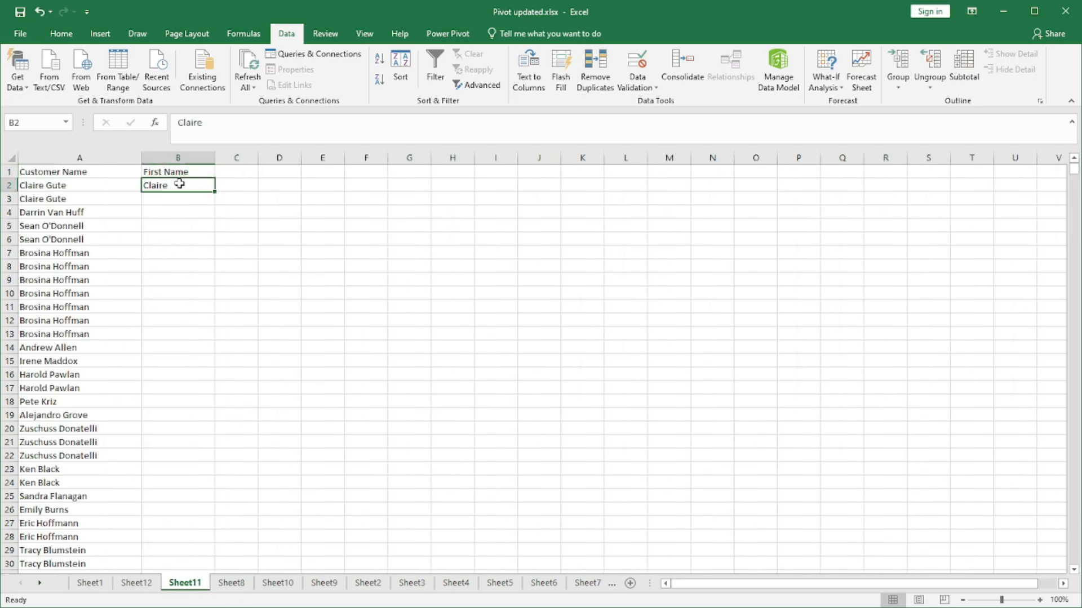
{"action": "double_click", "coordinate": [180, 184]}
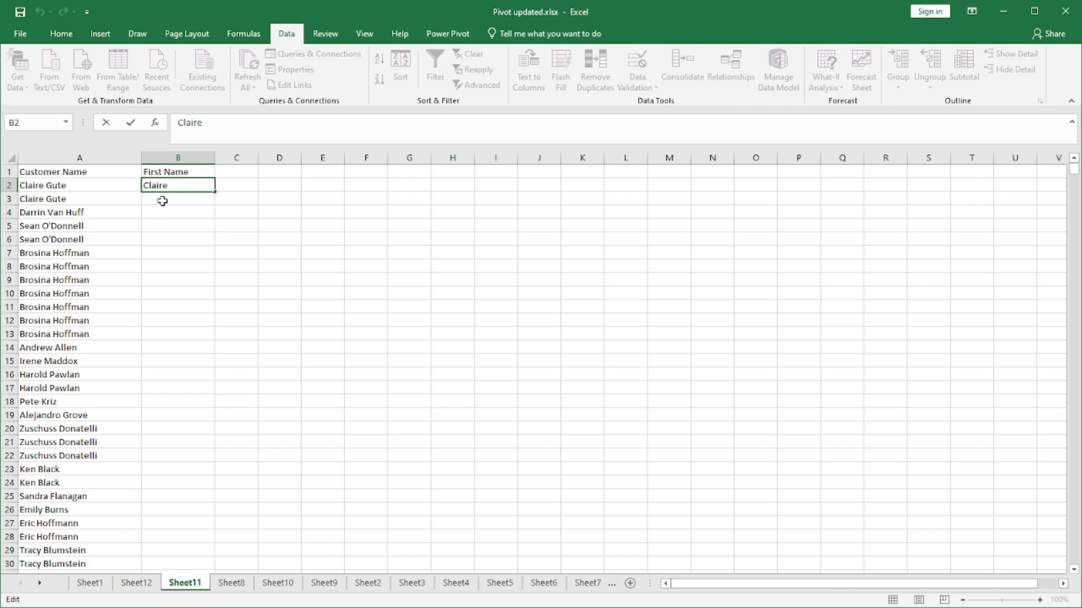
{"action": "left_click", "coordinate": [159, 201]}
{"action": "left_click", "coordinate": [167, 185]}
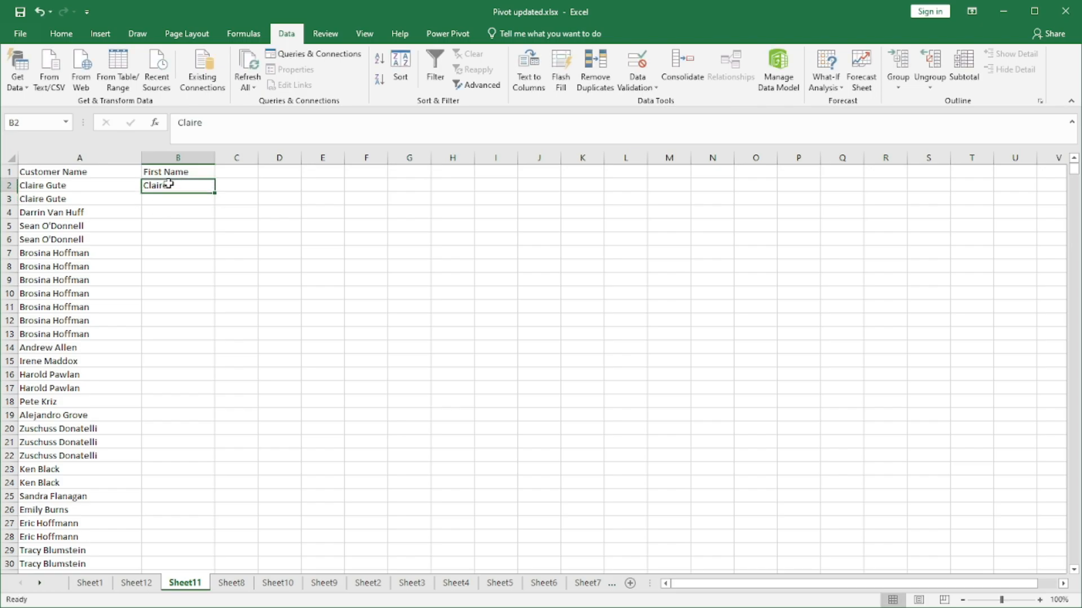
- Try filling the first name in B2 down column B on Sheet11 and undo the fill
{"action": "double_click", "coordinate": [216, 192]}
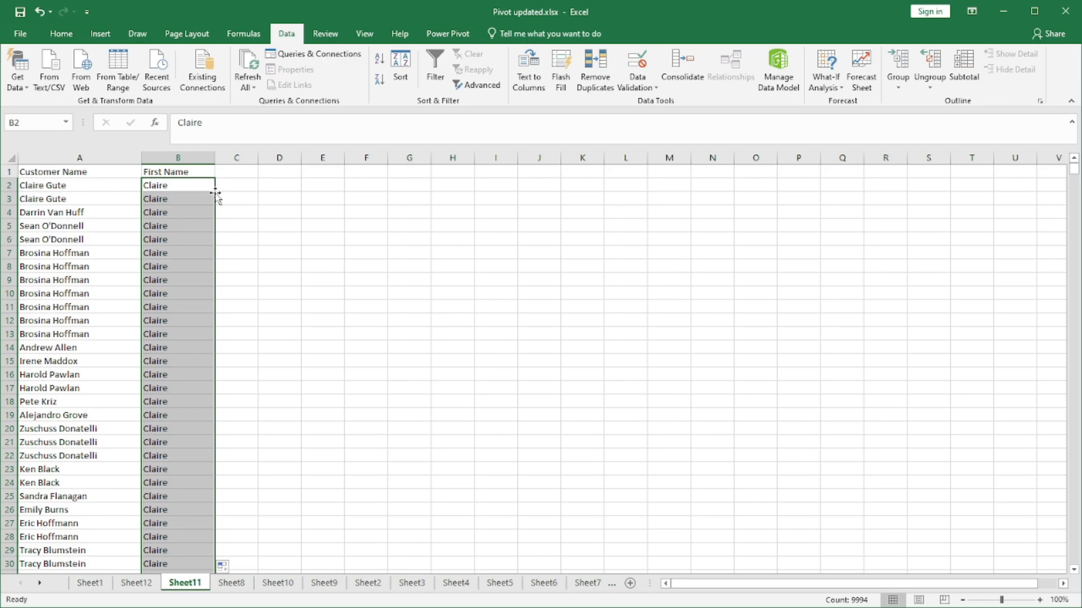
{"action": "key", "text": "ctrl+z"}
- Enter the customer's first name as a second example in B3 on Sheet11 and try Flash Fill from cell B4
{"action": "left_click", "coordinate": [169, 200]}
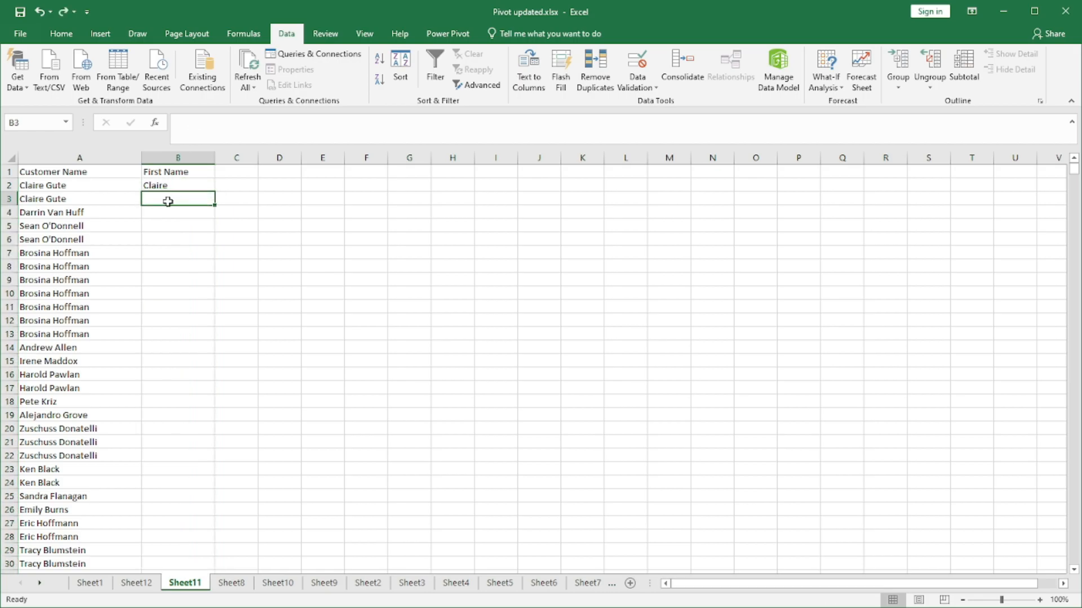
{"action": "type", "text": "Claire"}
{"action": "key", "text": "Return"}
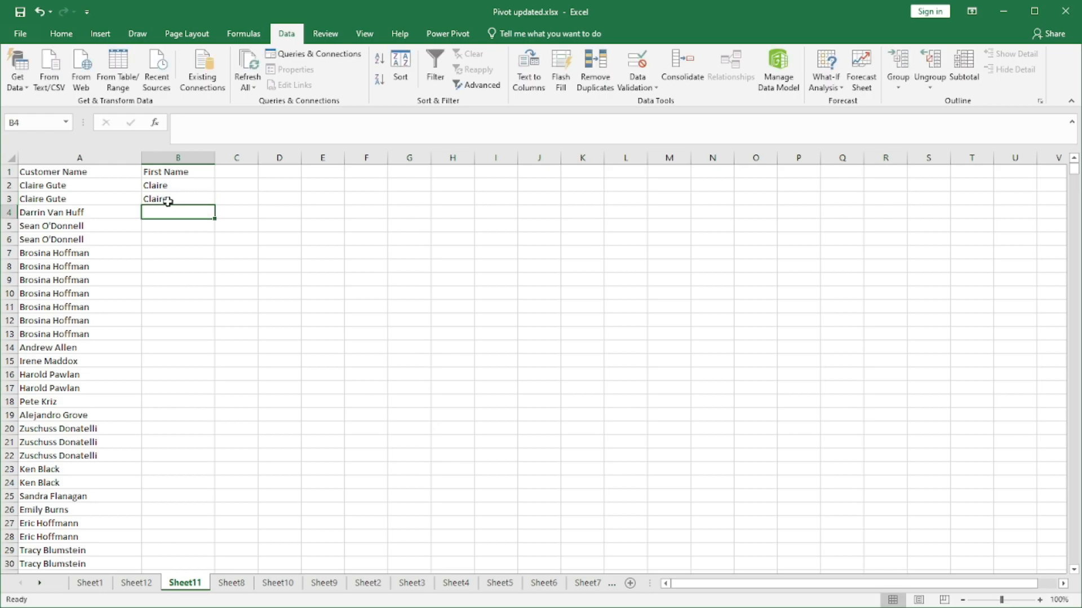
{"action": "left_click", "coordinate": [168, 200]}
{"action": "key", "text": "Return"}
{"action": "key", "text": "ctrl+e"}
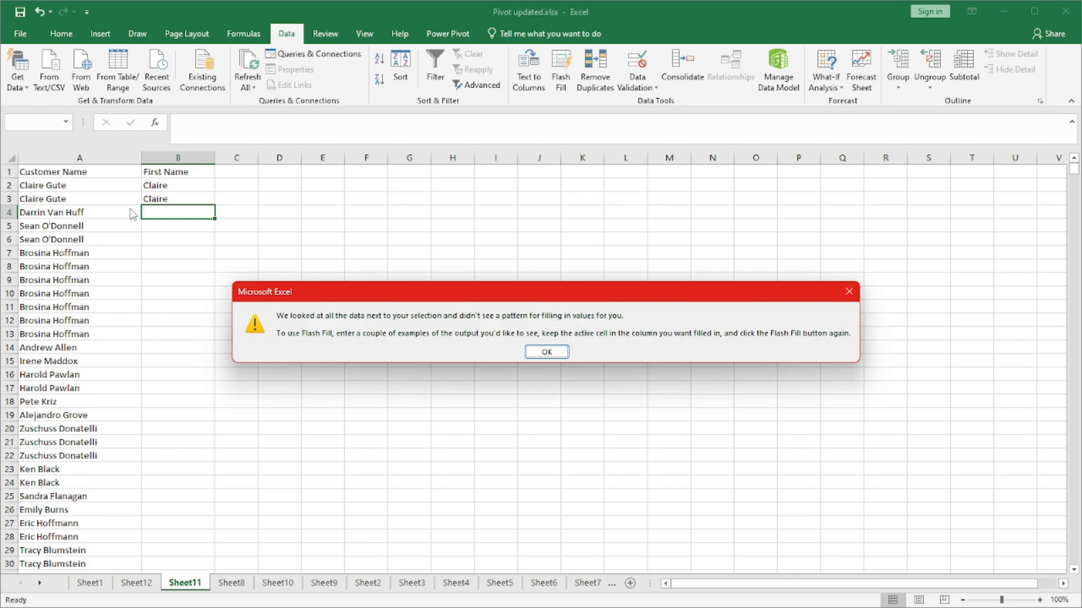
{"action": "left_click", "coordinate": [545, 352]}
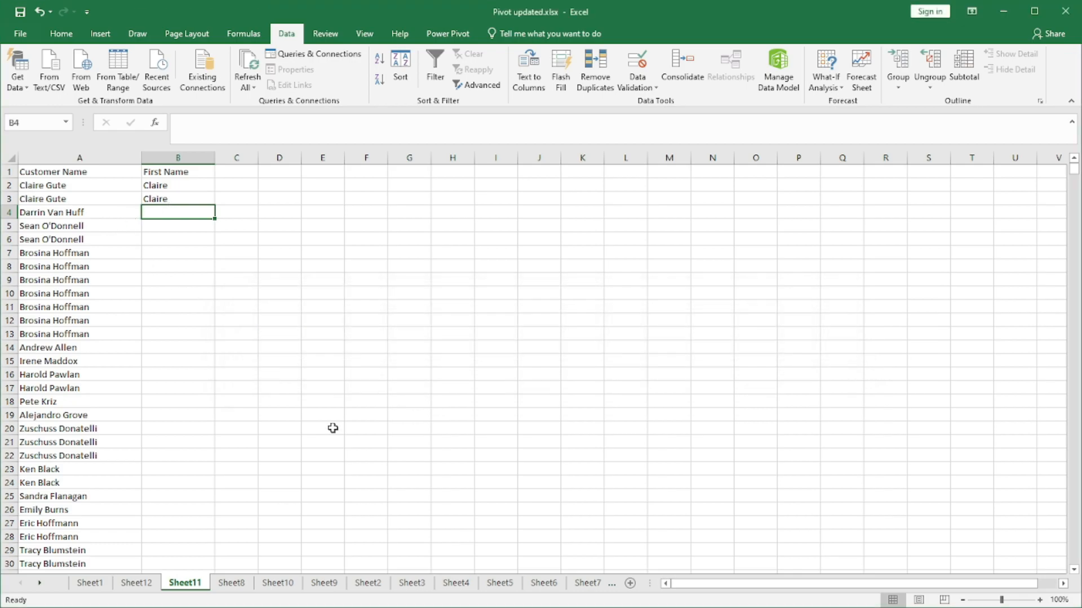
{"action": "left_click", "coordinate": [44, 186]}
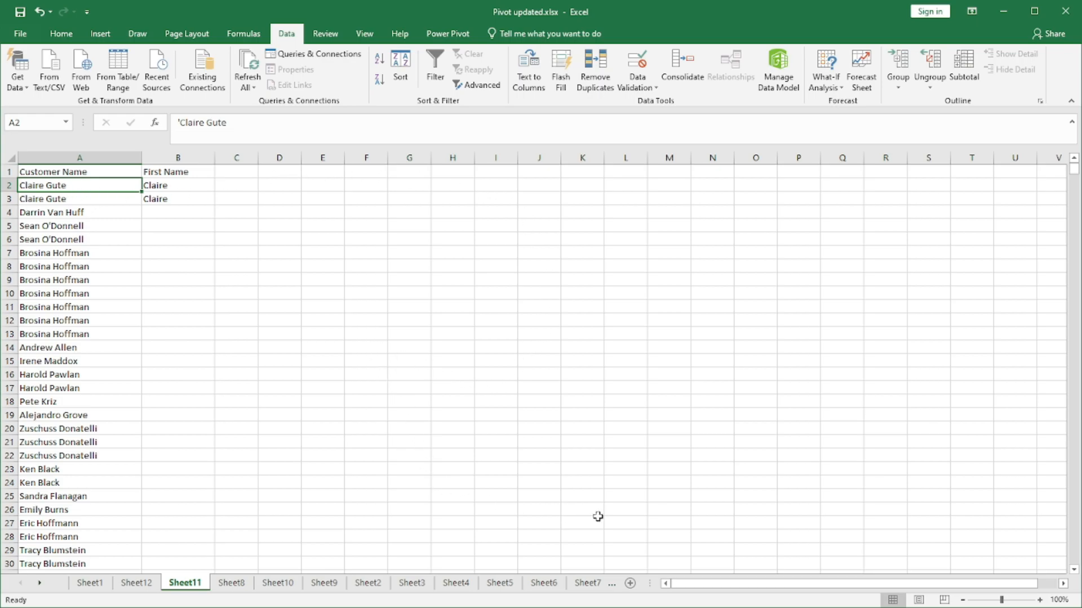
- Create a new blank workbook and widen column A on its Sheet1
{"action": "left_click", "coordinate": [19, 35]}
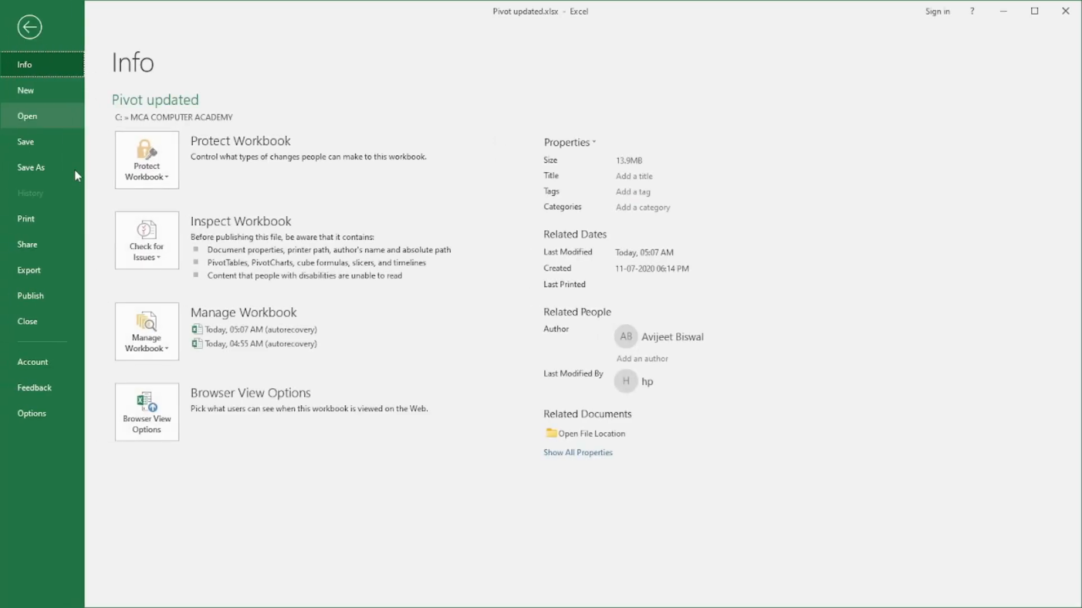
{"action": "left_click", "coordinate": [31, 93]}
{"action": "left_click", "coordinate": [206, 217]}
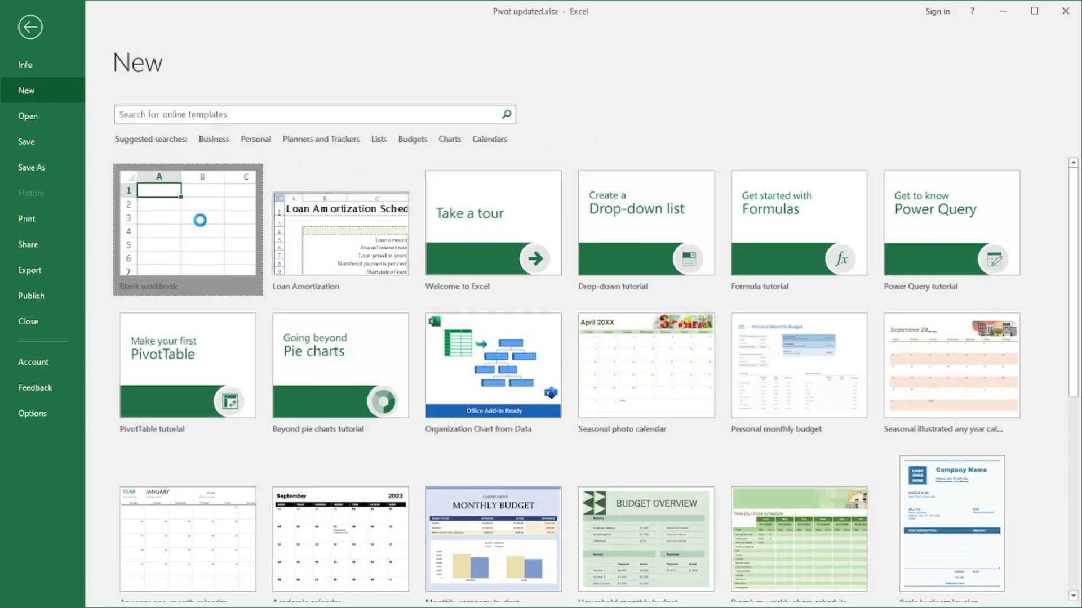
{"action": "left_click_drag", "start_coordinate": [61, 157], "coordinate": [149, 155]}
- Enter a sample person's full name, first name and surname separated by a space, in cell A2
{"action": "left_click", "coordinate": [105, 188]}
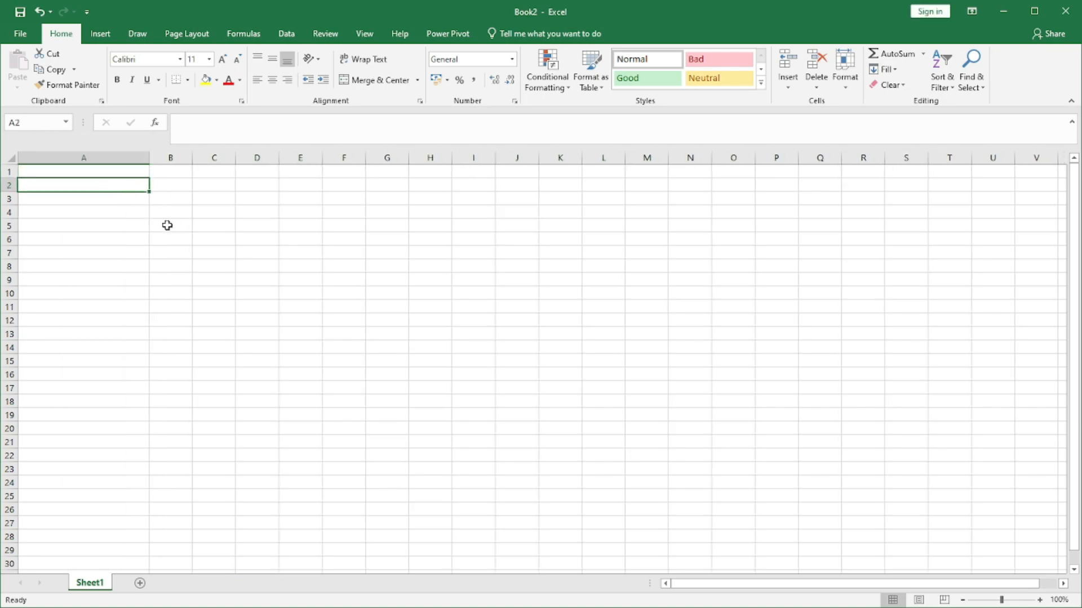
{"action": "type", "text": "Rohit"}
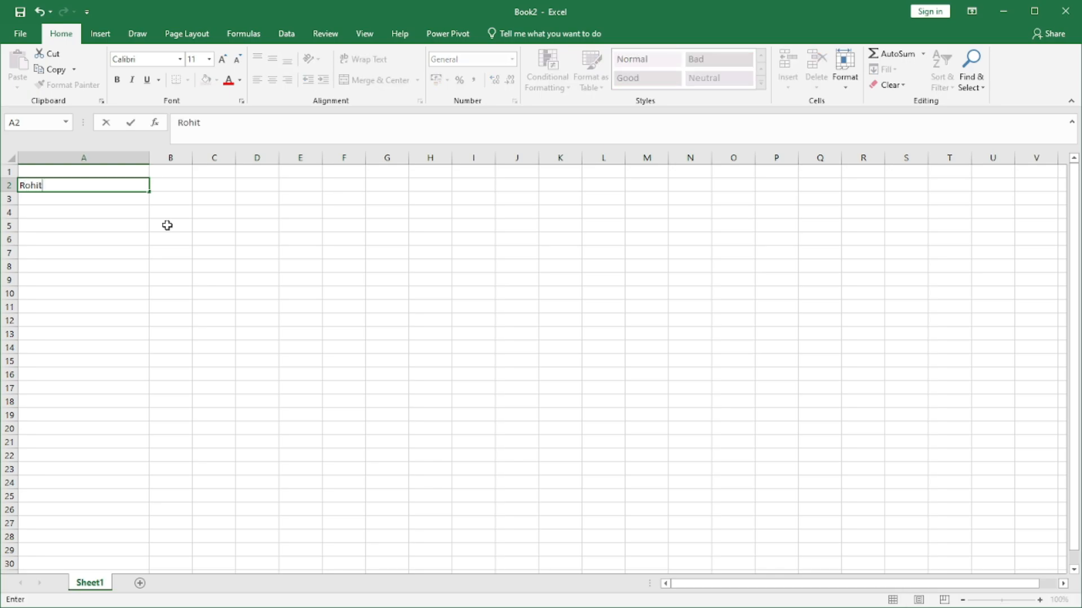
{"action": "key", "text": "Return"}
{"action": "key", "text": "Up"}
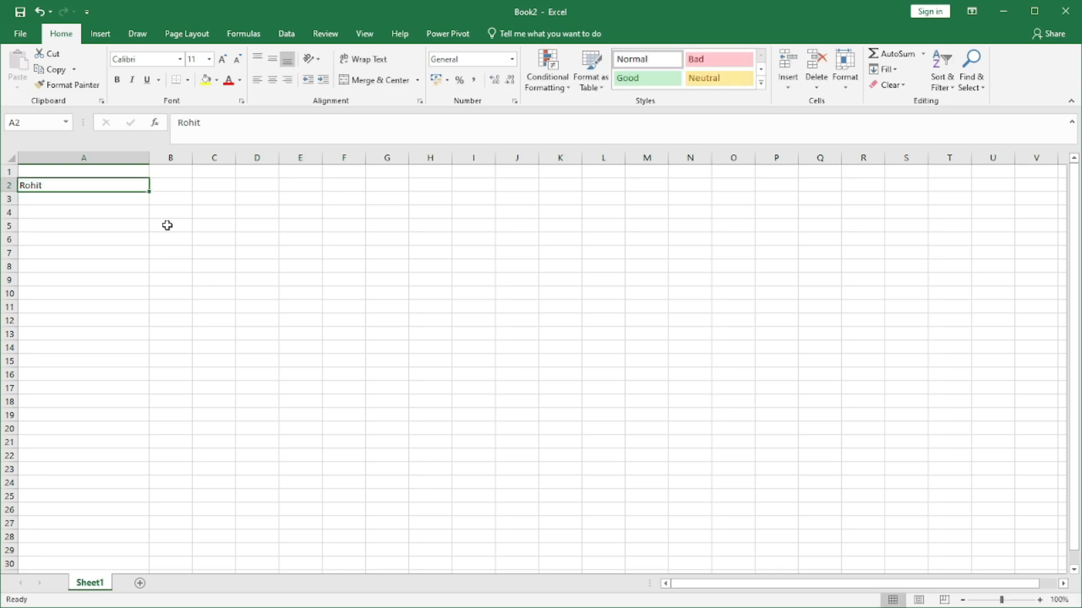
{"action": "key", "text": "F2"}
{"action": "type", "text": "Arpora"}
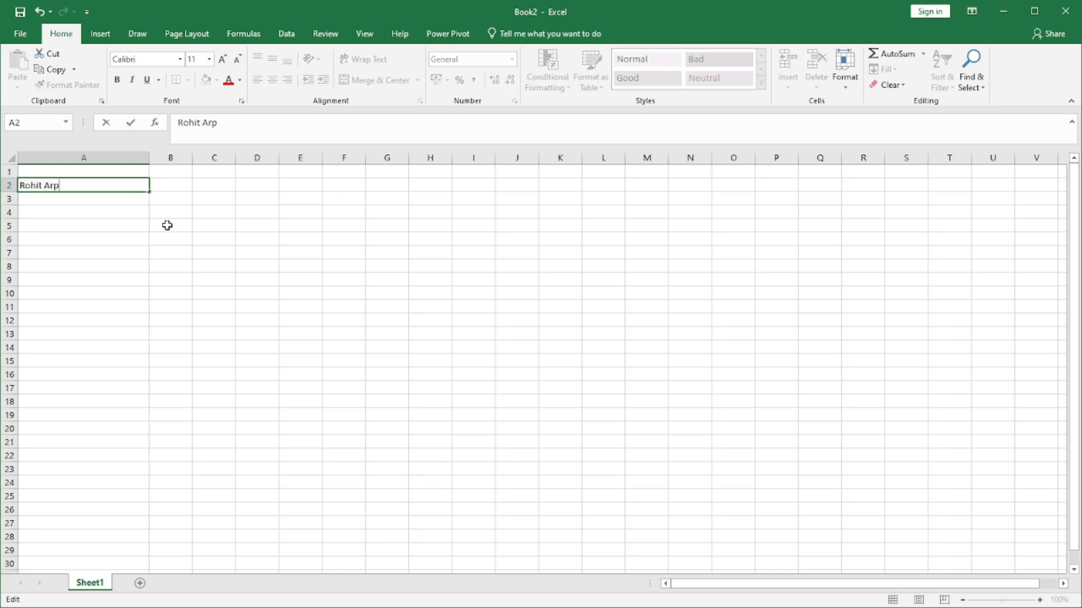
{"action": "key", "text": "BackSpace"}
{"action": "key", "text": "BackSpace"}
{"action": "key", "text": "BackSpace"}
{"action": "key", "text": "BackSpace"}
{"action": "type", "text": "ora"}
{"action": "key", "text": "Return"}
- Enter four more sample full names, one per cell, in A3 to A6
{"action": "type", "text": "Sures"}
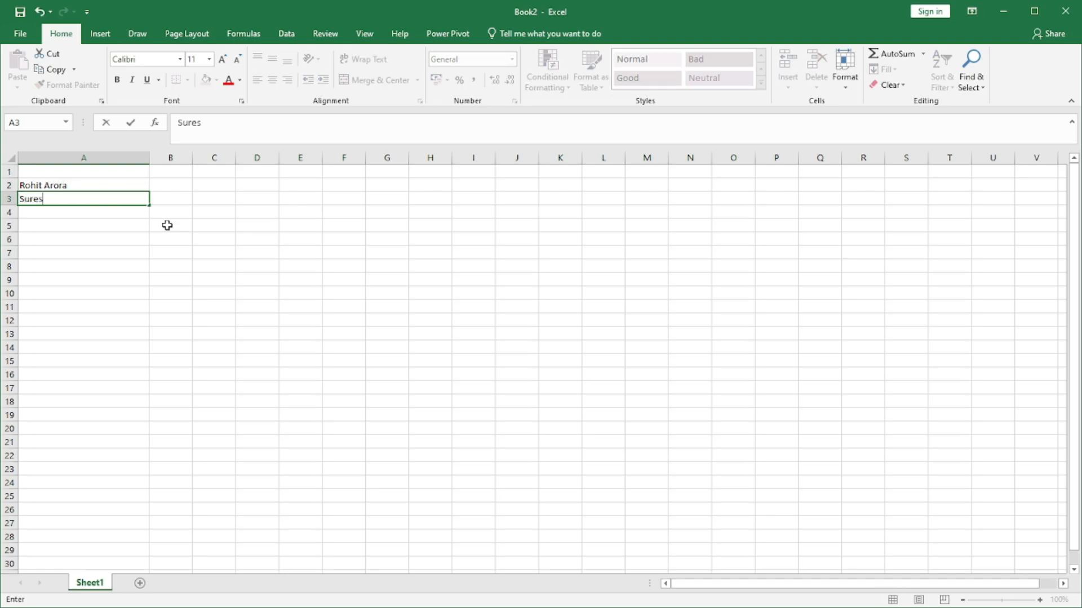
{"action": "type", "text": "h Kumar"}
{"action": "key", "text": "Return"}
{"action": "type", "text": "Mahe"}
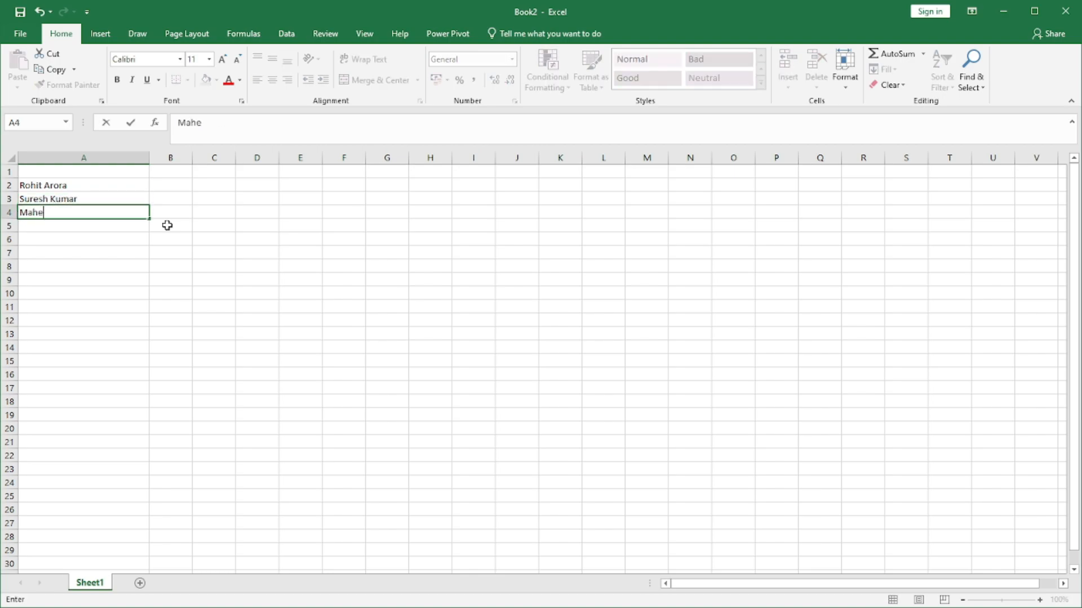
{"action": "type", "text": "sh Sharma"}
{"action": "key", "text": "Return"}
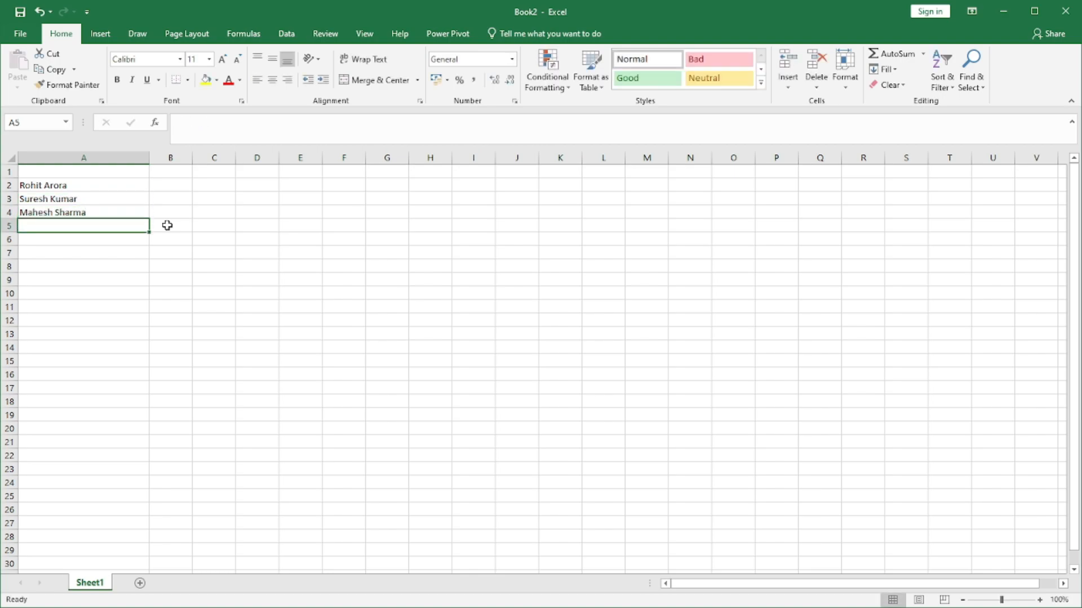
{"action": "type", "text": "Geeta"}
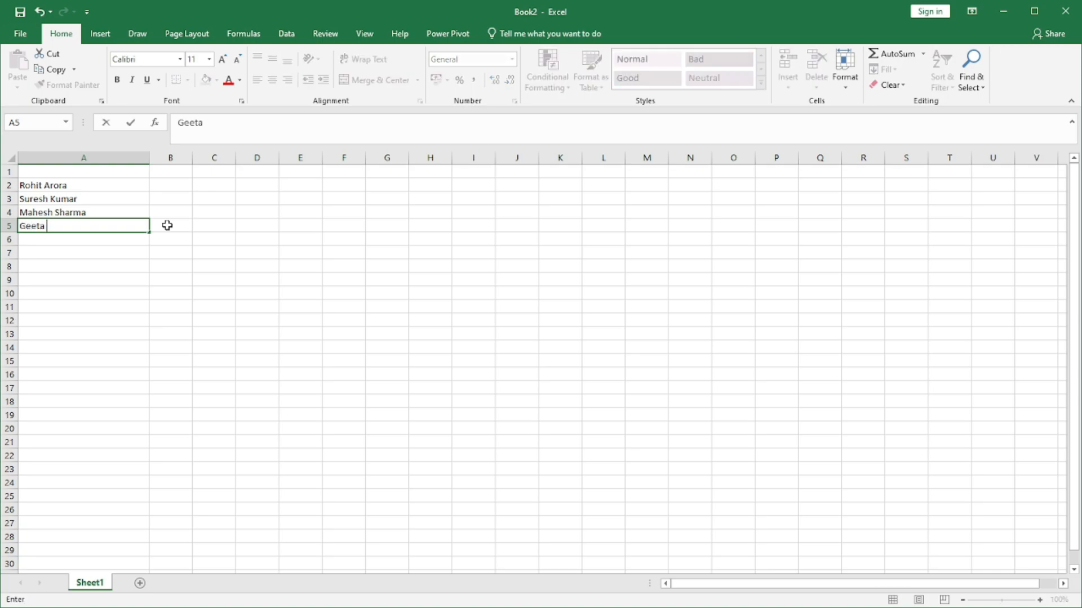
{"action": "type", "text": " Rani"}
{"action": "key", "text": "Return"}
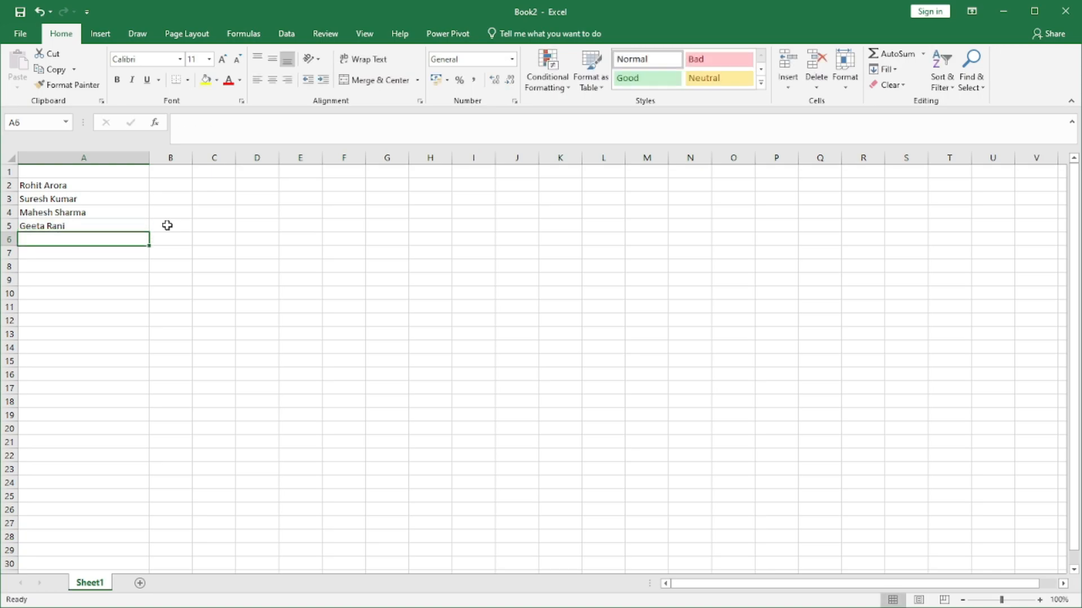
{"action": "type", "text": "Suresh "}
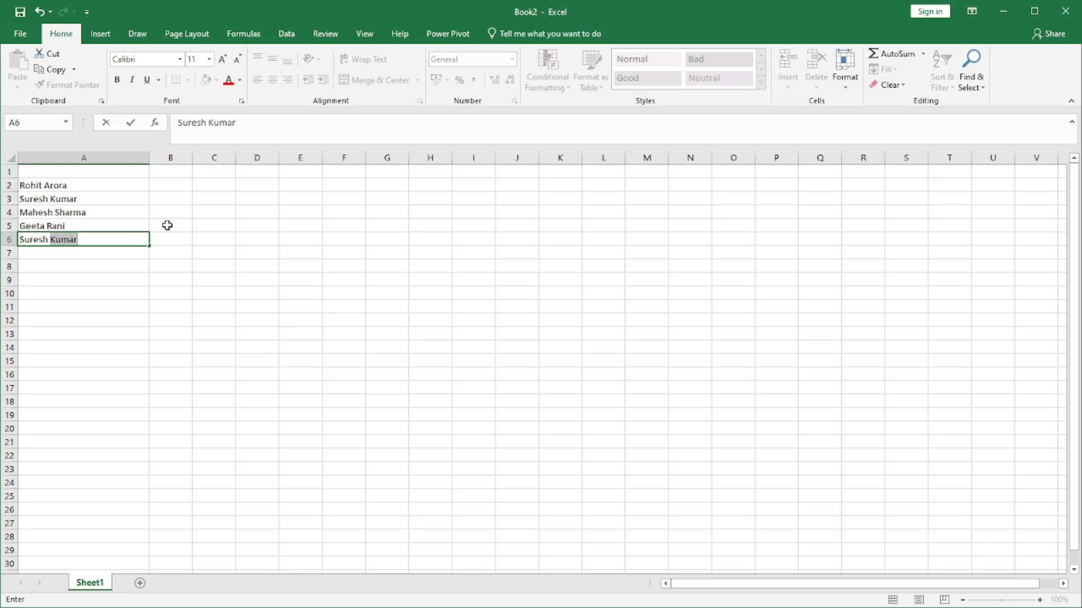
{"action": "type", "text": "Sharma"}
{"action": "key", "text": "Return"}
- Enter the header "name" in cell A1 above the list of full names
{"action": "key", "text": "Up"}
{"action": "key", "text": "Up"}
{"action": "key", "text": "Up"}
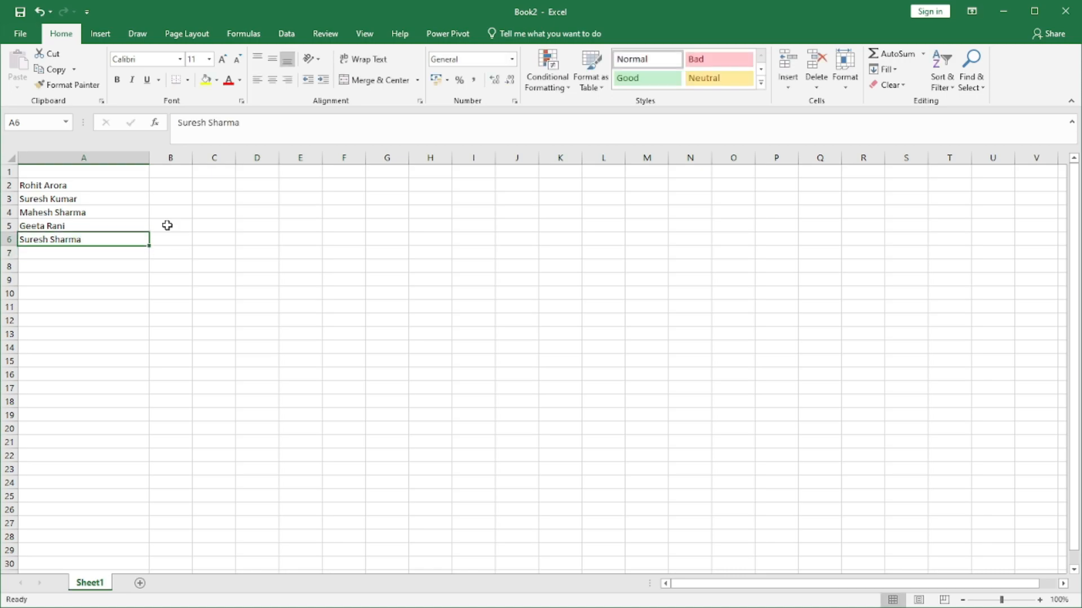
{"action": "key", "text": "Up"}
{"action": "key", "text": "Up"}
{"action": "key", "text": "Up"}
{"action": "type", "text": "name"}
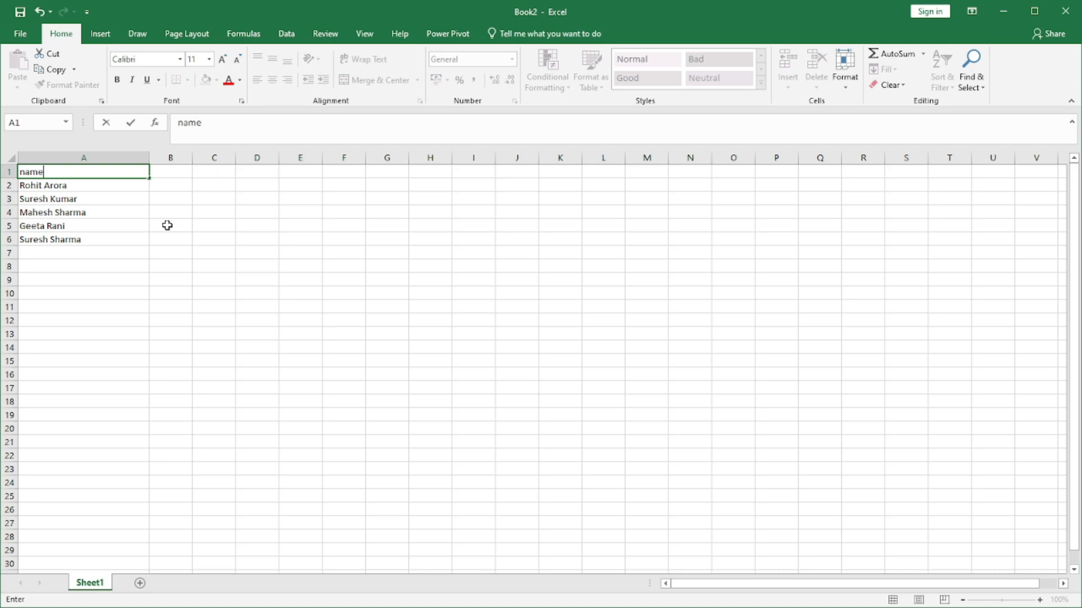
{"action": "key", "text": "Tab"}
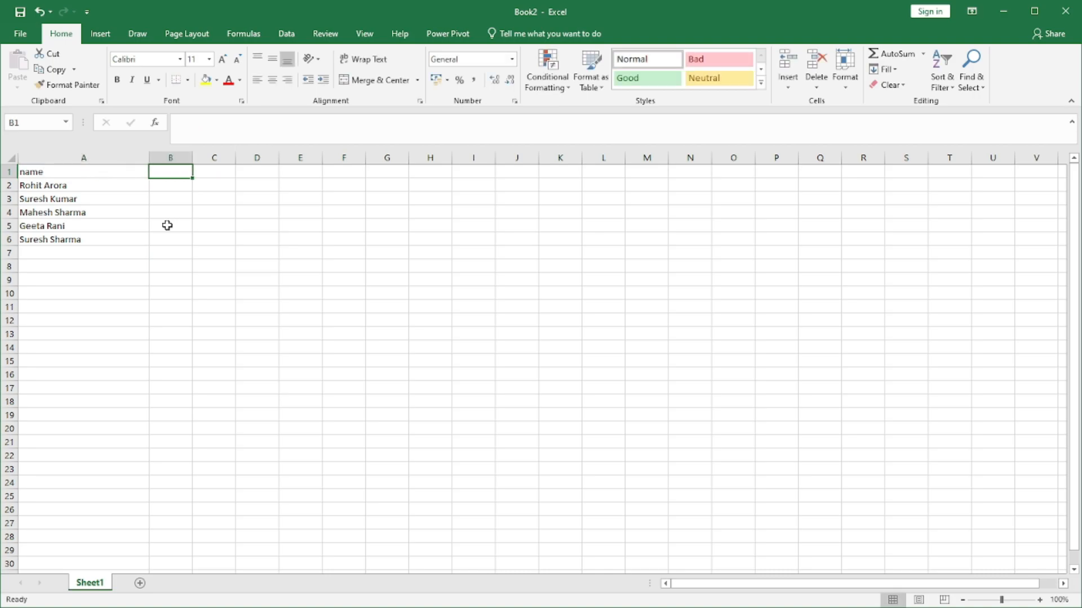
- Enter the header First Name in B1 and fit column B's width to it
{"action": "type", "text": "First"}
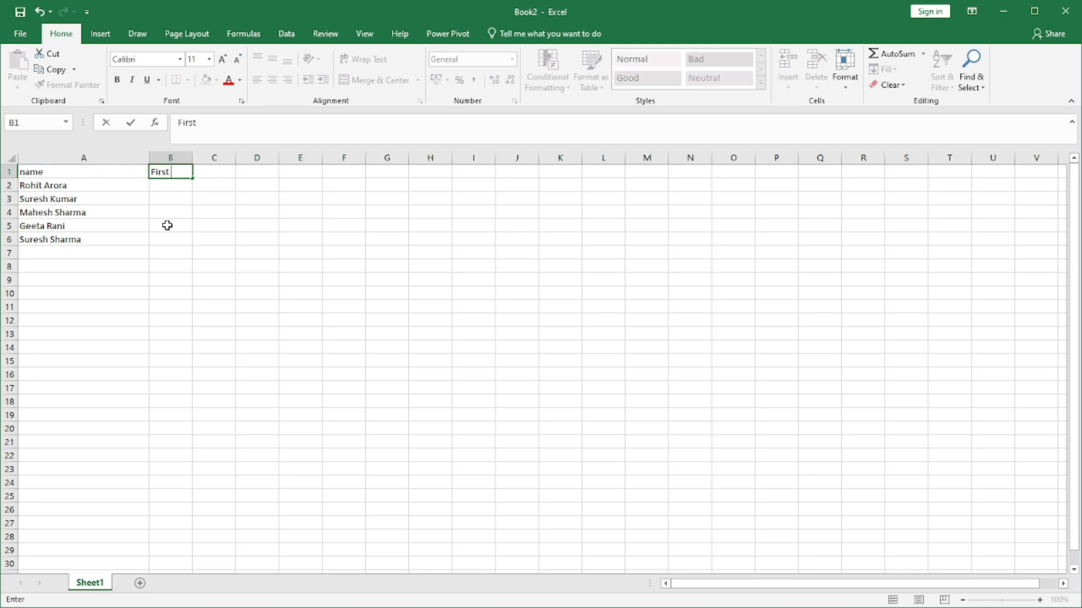
{"action": "type", "text": " Name"}
{"action": "key", "text": "Return"}
{"action": "key", "text": "Up"}
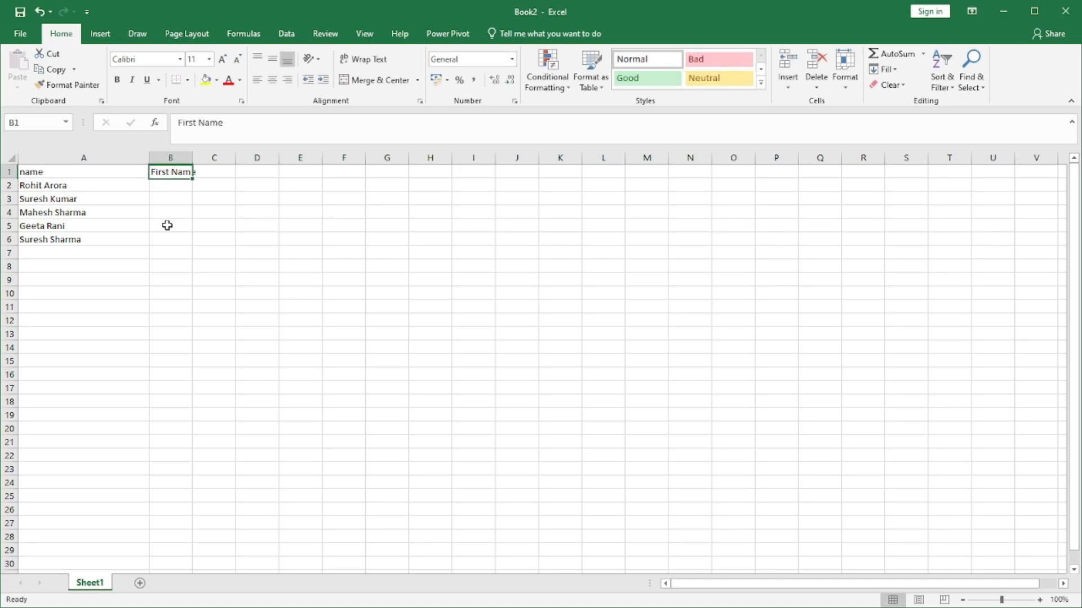
{"action": "double_click", "coordinate": [193, 157]}
- Enter the first person's first name in B2 and Flash Fill the remaining first names from B3
{"action": "left_click", "coordinate": [171, 186]}
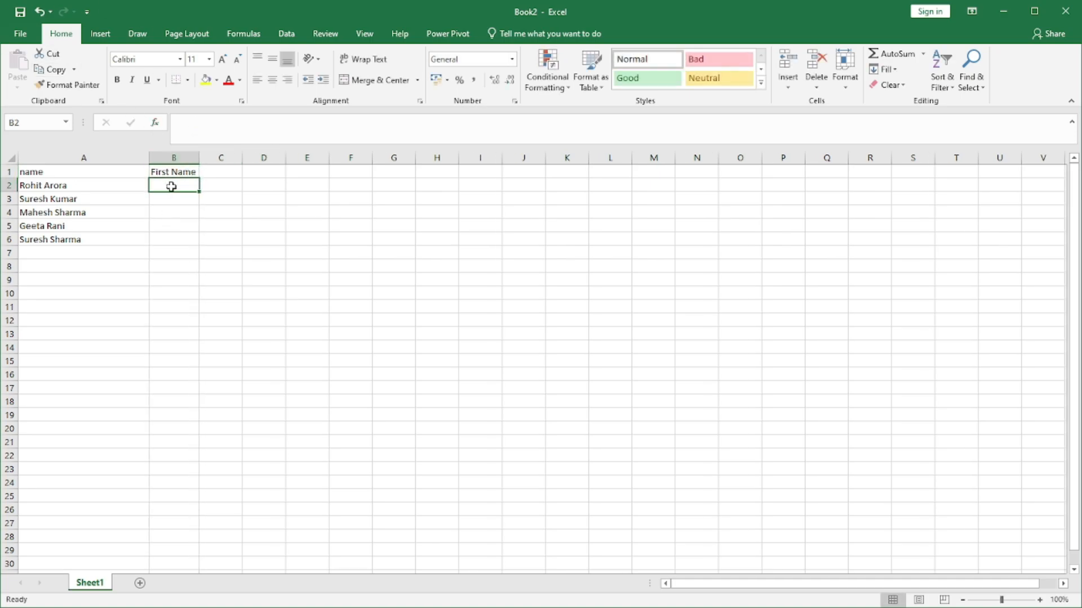
{"action": "type", "text": "Rohit"}
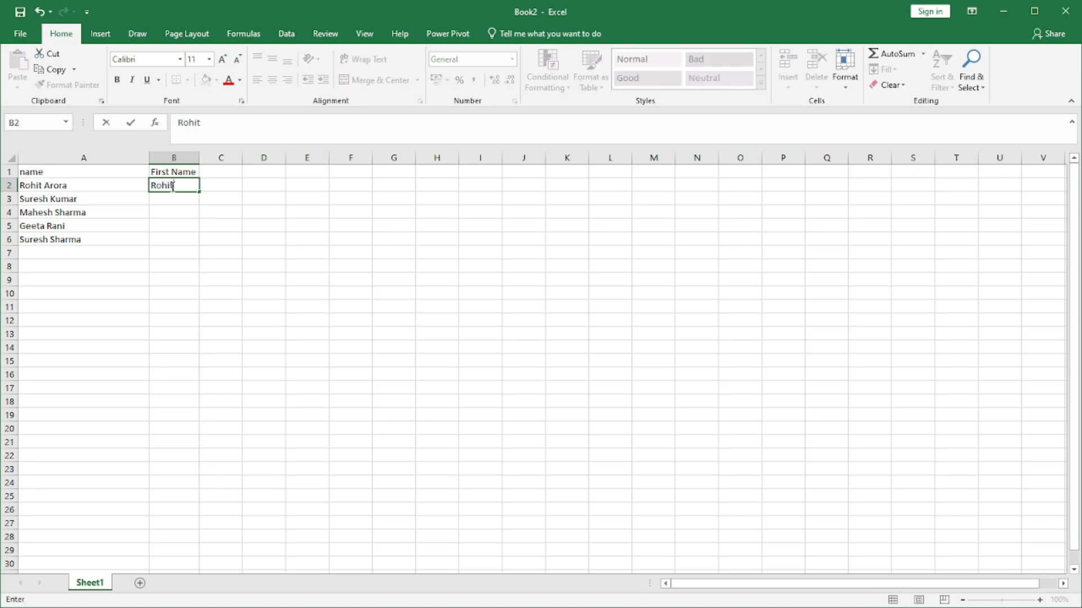
{"action": "key", "text": "Return"}
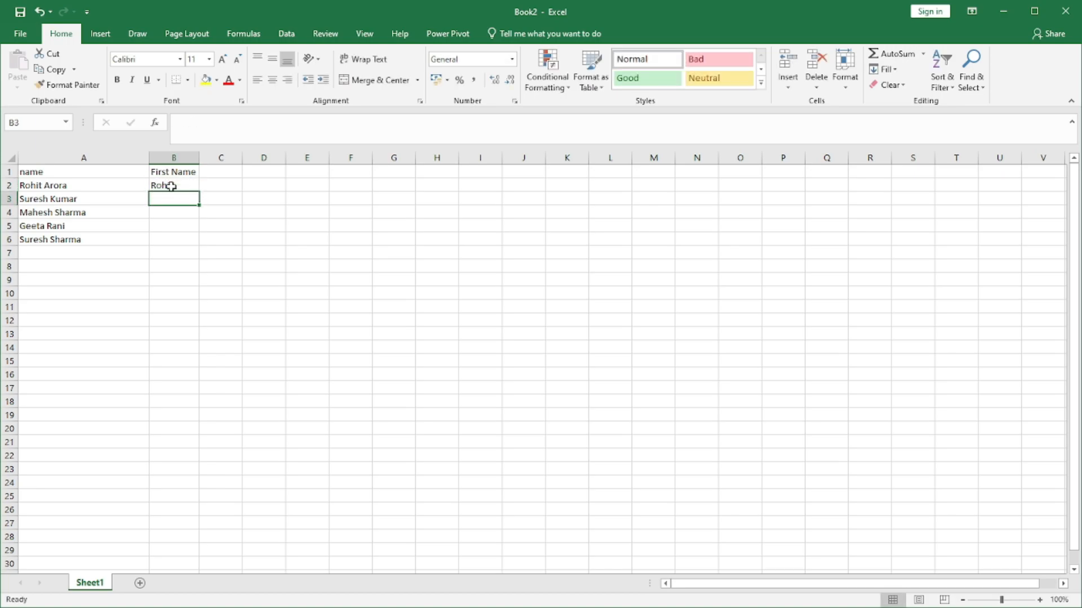
{"action": "key", "text": "ctrl+e"}
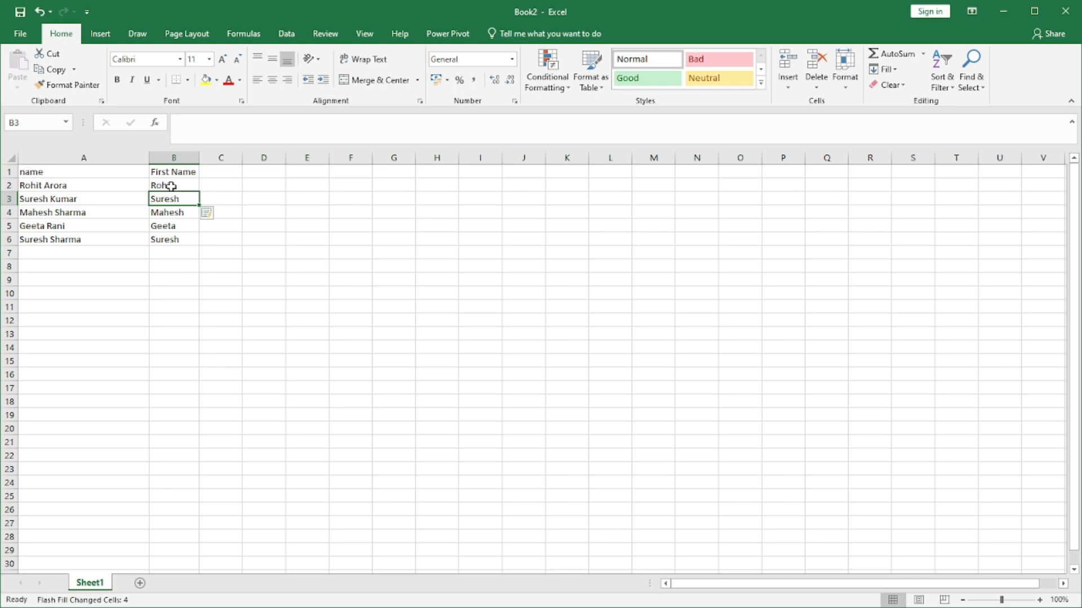
- Enter the header Last Name in cell C1
{"action": "key", "text": "Right"}
{"action": "key", "text": "Up"}
{"action": "key", "text": "Up"}
{"action": "type", "text": "Last"}
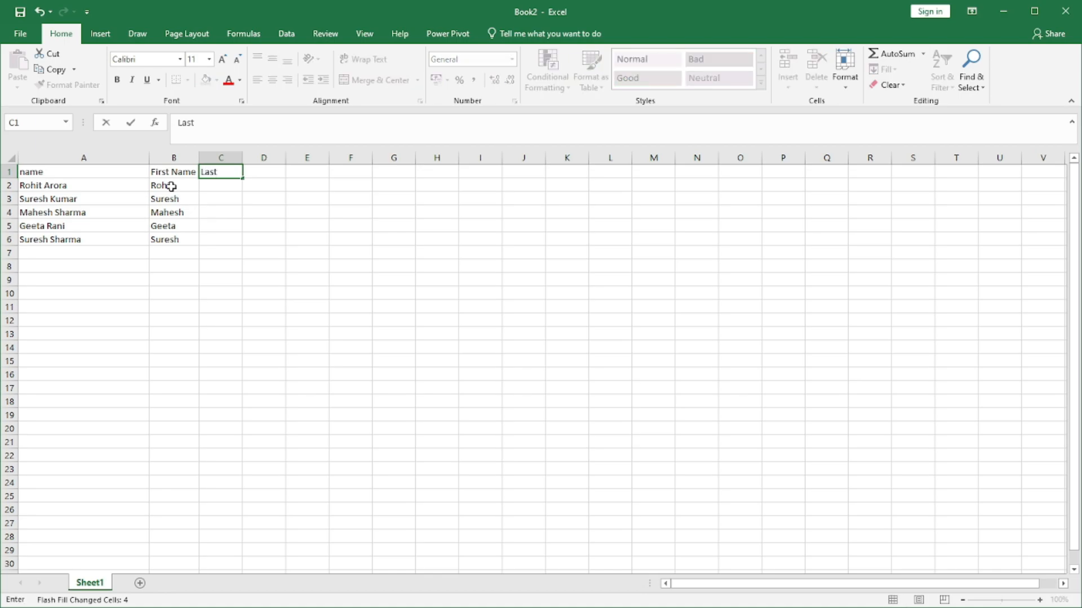
{"action": "type", "text": " Name"}
{"action": "key", "text": "Return"}
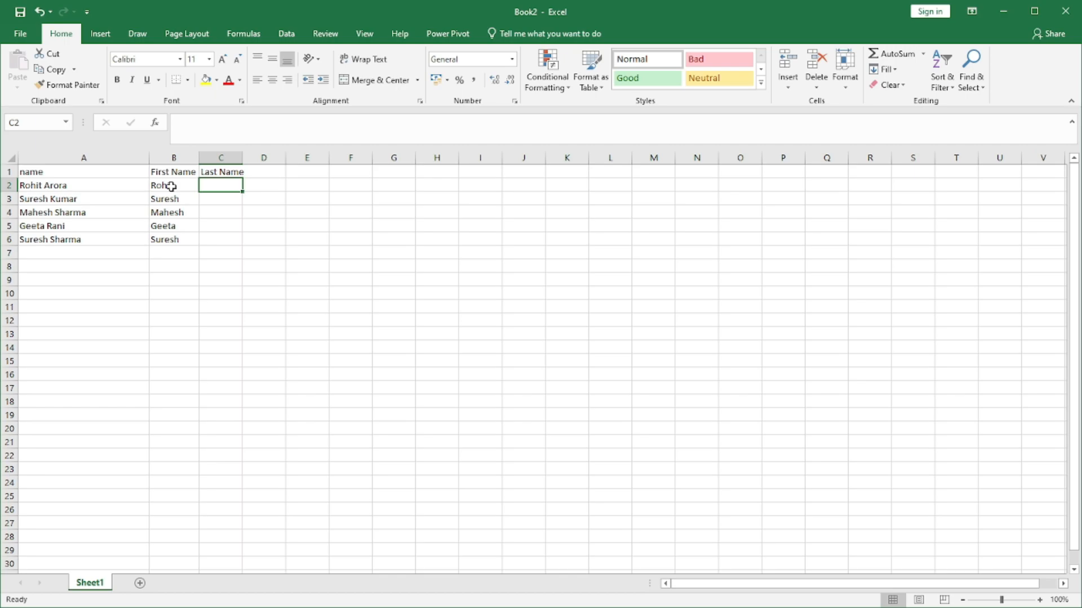
- Enter the first person's surname in C2 and Flash Fill the remaining surnames from C3
{"action": "type", "text": "Arora"}
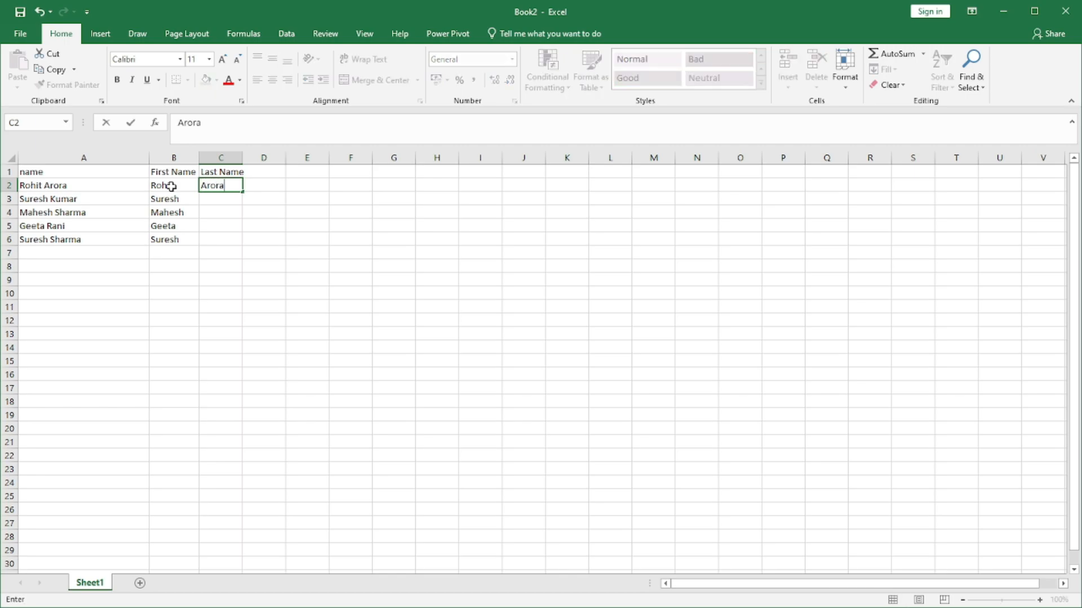
{"action": "key", "text": "Return"}
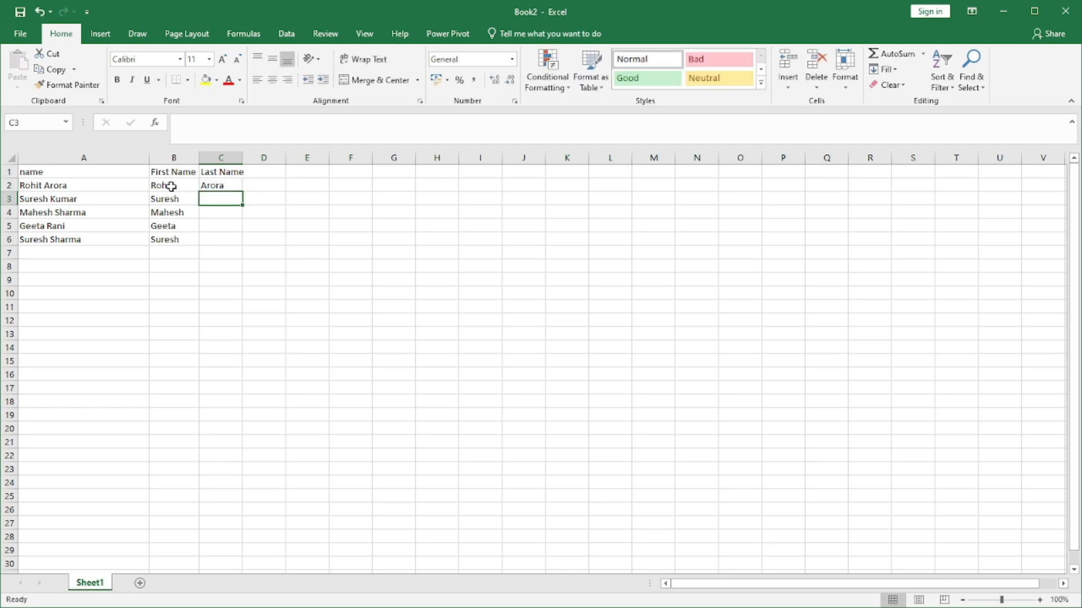
{"action": "key", "text": "ctrl+e"}
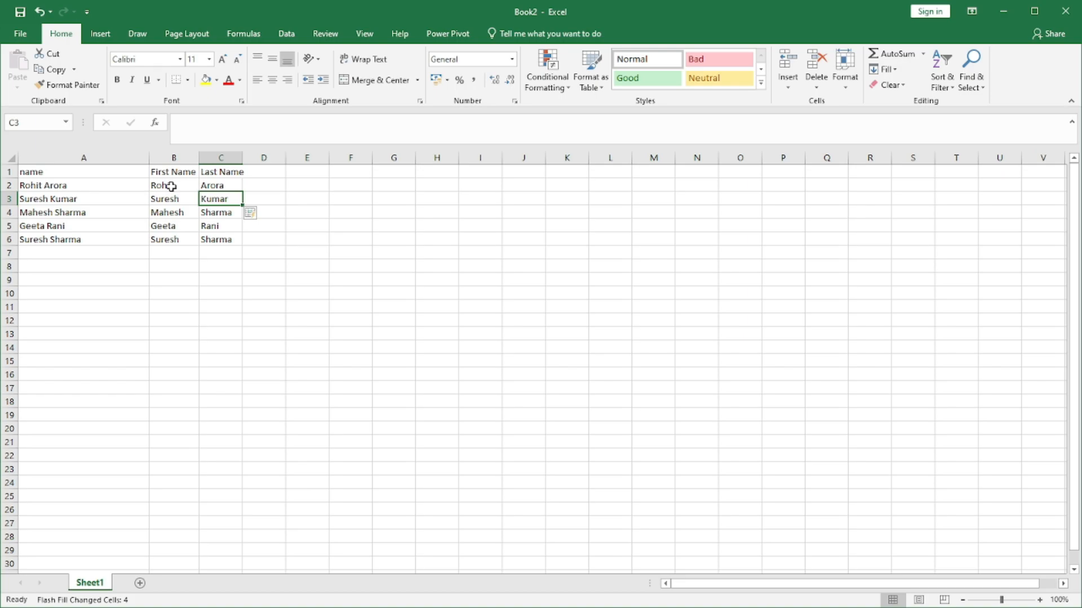
- Widen column C slightly so that its Last Name header fits
{"action": "key", "text": "Right"}
{"action": "key", "text": "Up"}
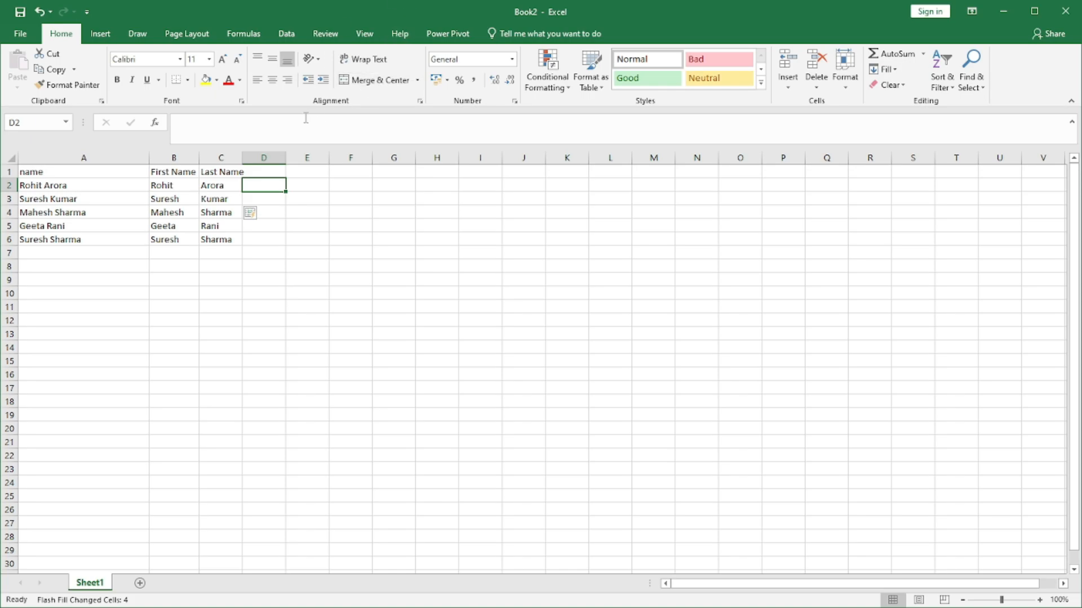
{"action": "left_click_drag", "start_coordinate": [241, 158], "coordinate": [246, 159]}
- Enter the header First Text in D1 and fill D2:D6 with each first name followed by the word Text
{"action": "left_click", "coordinate": [271, 170]}
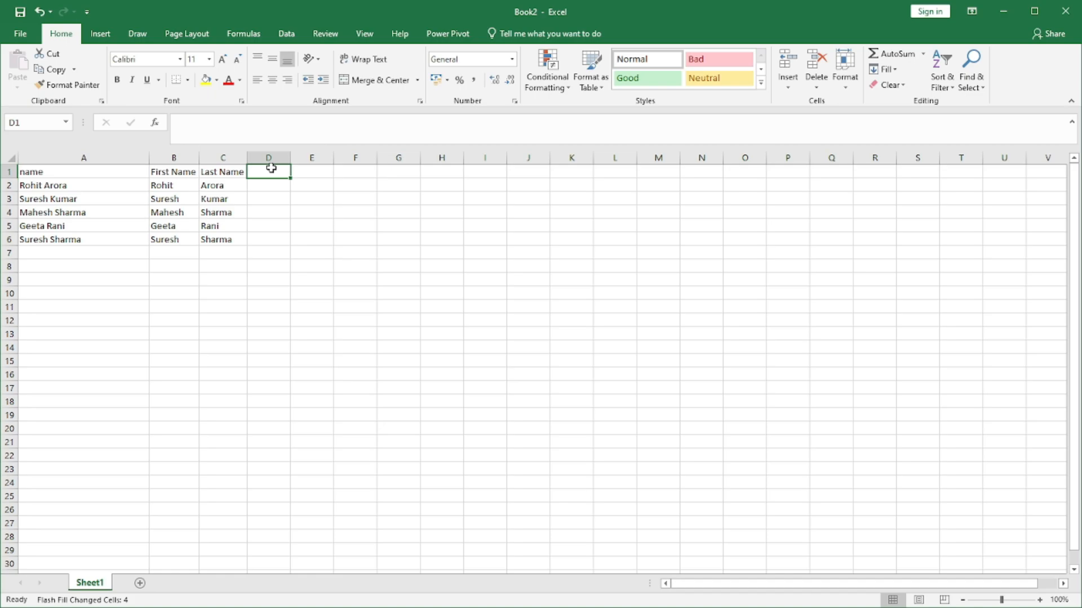
{"action": "type", "text": "Fir"}
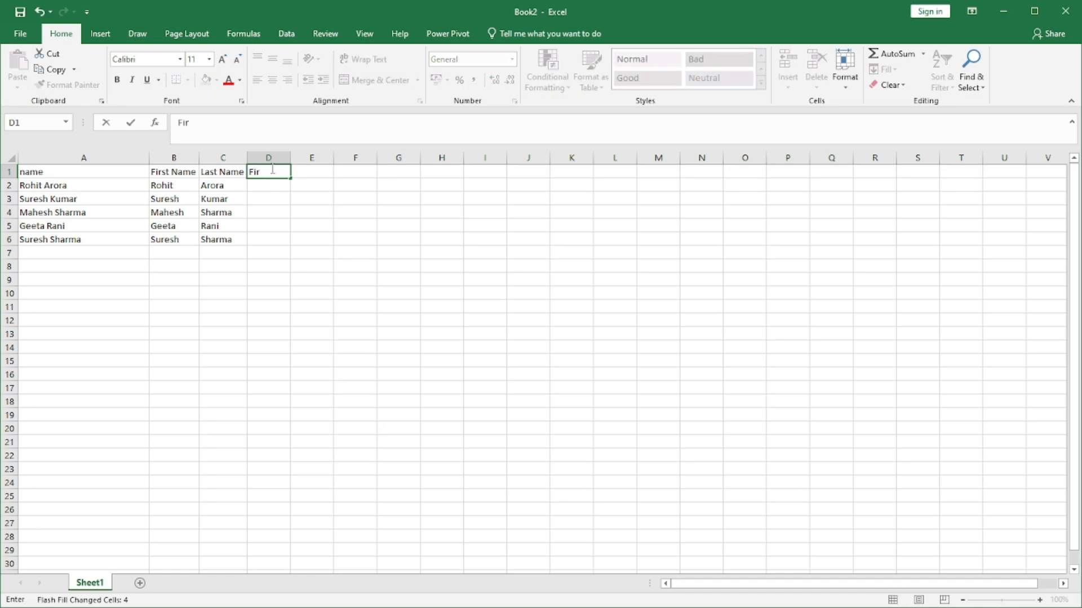
{"action": "type", "text": "st Text"}
{"action": "key", "text": "Return"}
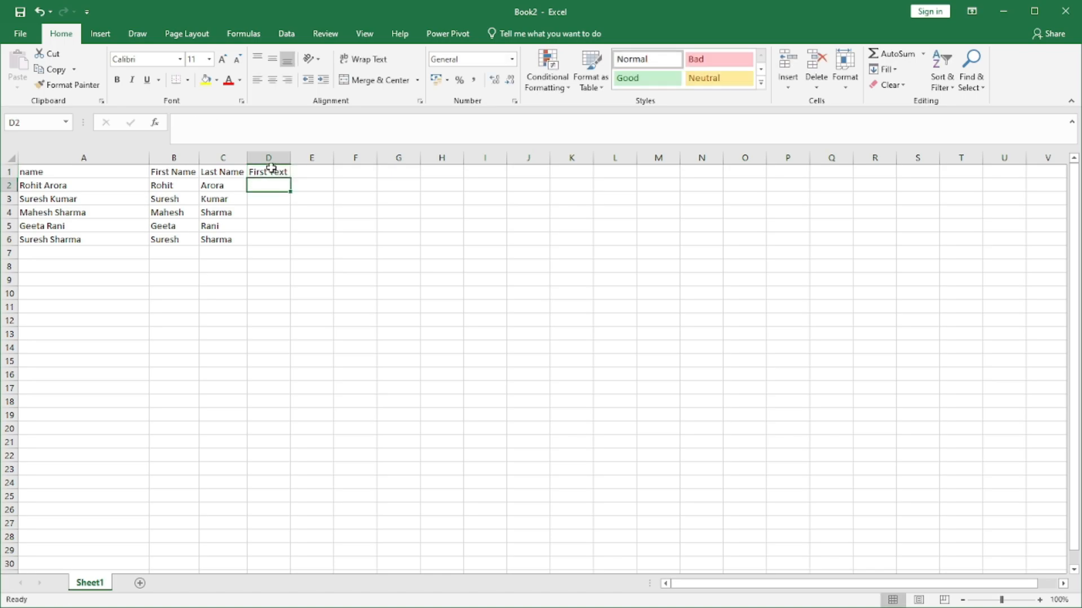
{"action": "type", "text": "Rohit Text"}
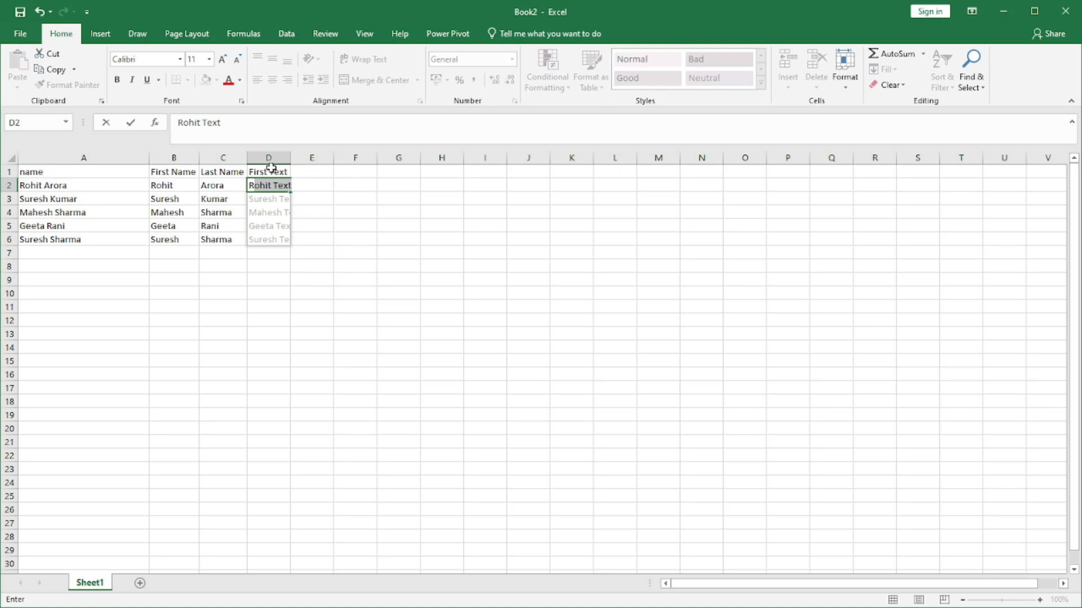
{"action": "key", "text": "Return"}
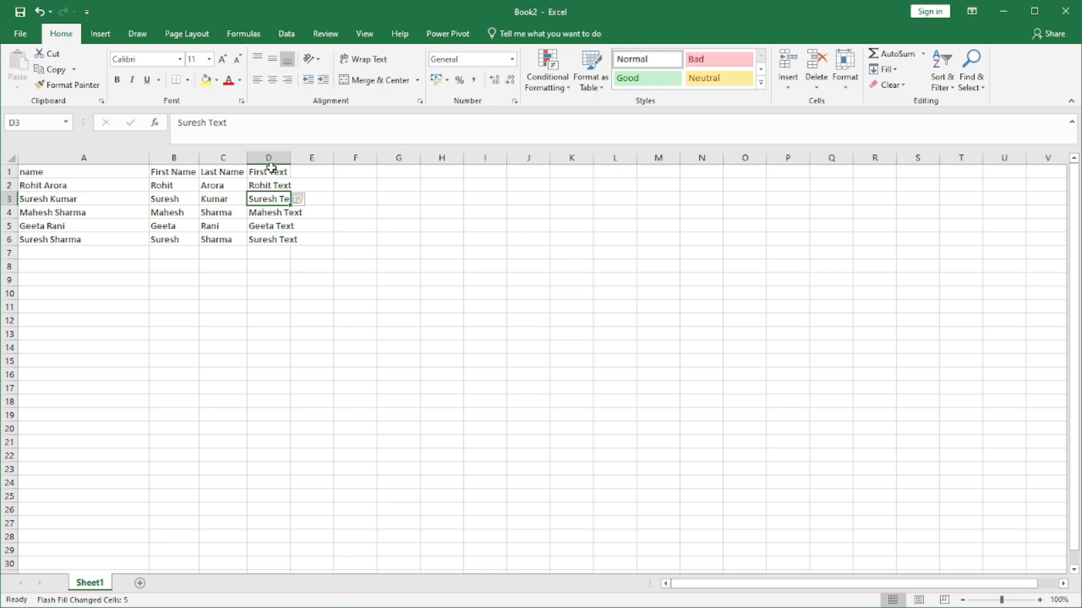
{"action": "key", "text": "Up"}
{"action": "key", "text": "Up"}
{"action": "key", "text": "Down"}
{"action": "key", "text": "Down"}
{"action": "key", "text": "Down"}
{"action": "key", "text": "Down"}
{"action": "key", "text": "Down"}
{"action": "key", "text": "Right"}
{"action": "key", "text": "Up"}
{"action": "key", "text": "Up"}
{"action": "key", "text": "Up"}
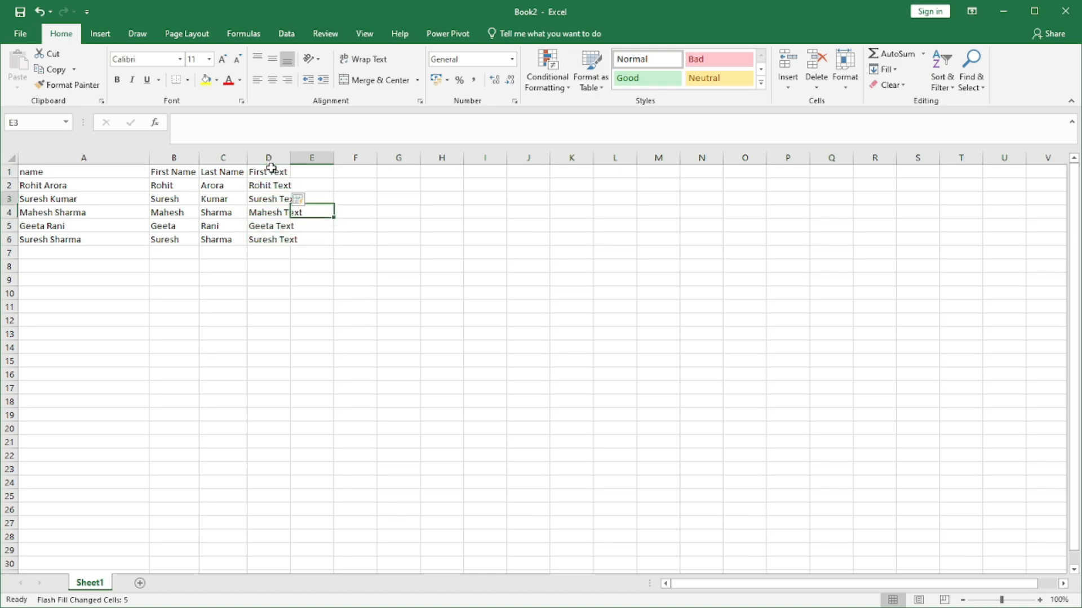
{"action": "key", "text": "Up"}
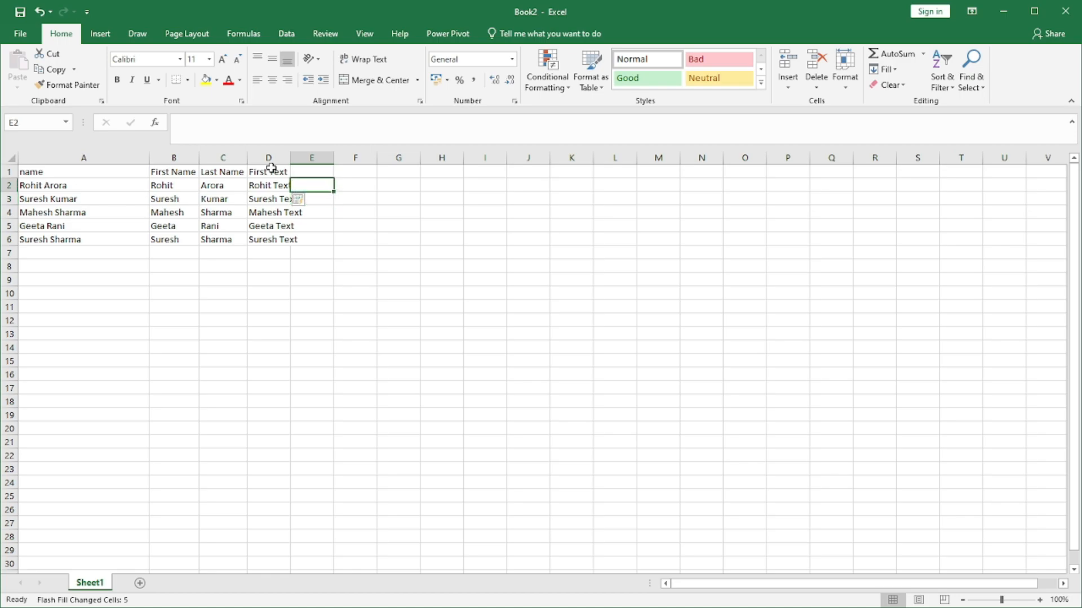
- Widen column D so that its filled entries fit
{"action": "left_click_drag", "start_coordinate": [291, 158], "coordinate": [311, 157]}
{"action": "left_click", "coordinate": [270, 170]}
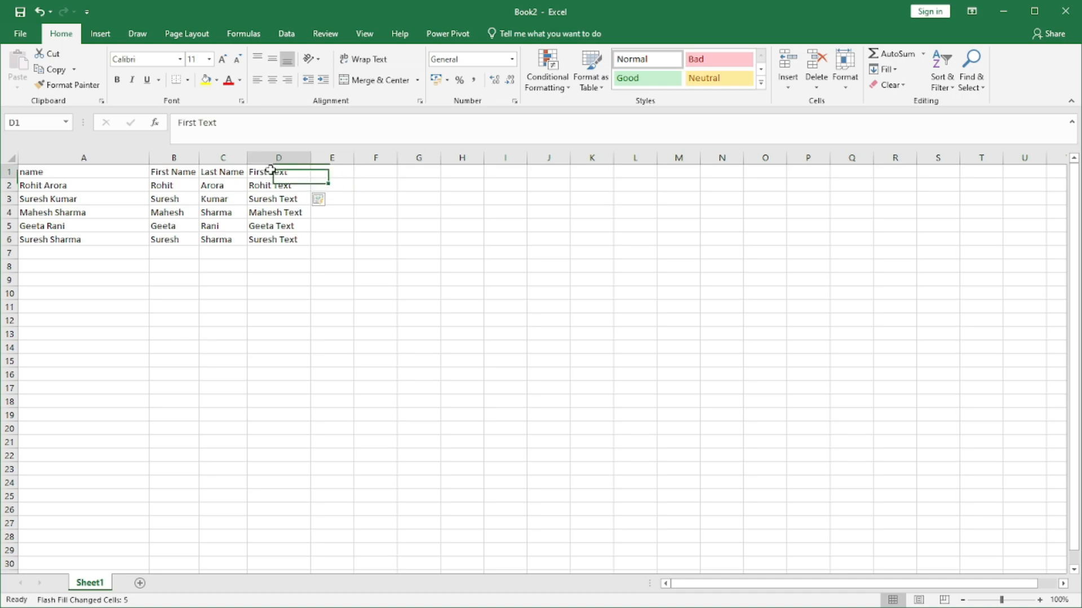
{"action": "left_click", "coordinate": [264, 186]}
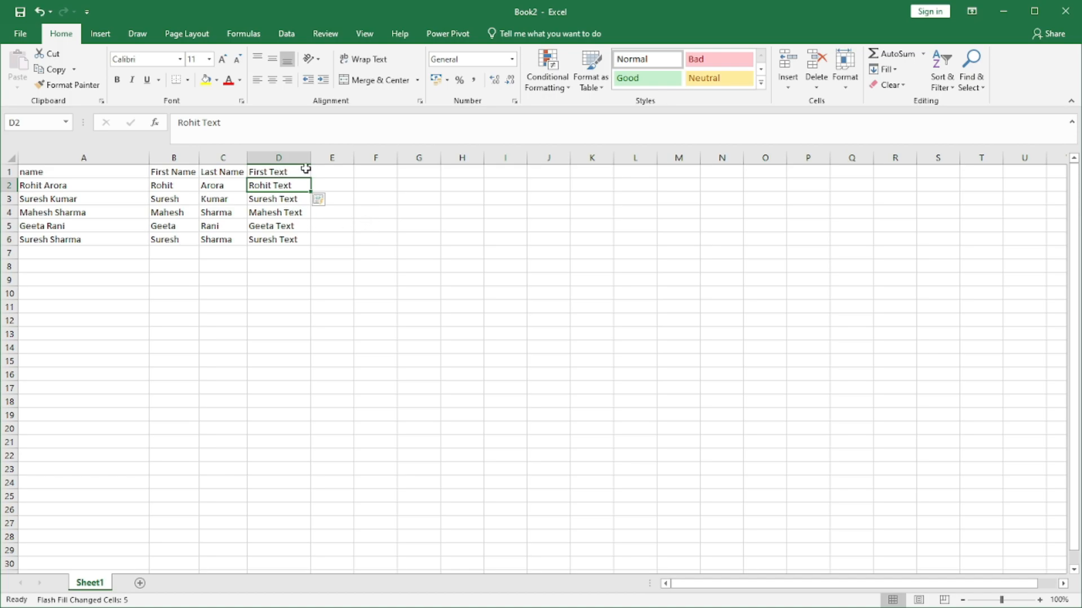
- Enter the header First in E1 and the initial R in E2, and Flash Fill the remaining first-name initials from E3
{"action": "left_click", "coordinate": [327, 169]}
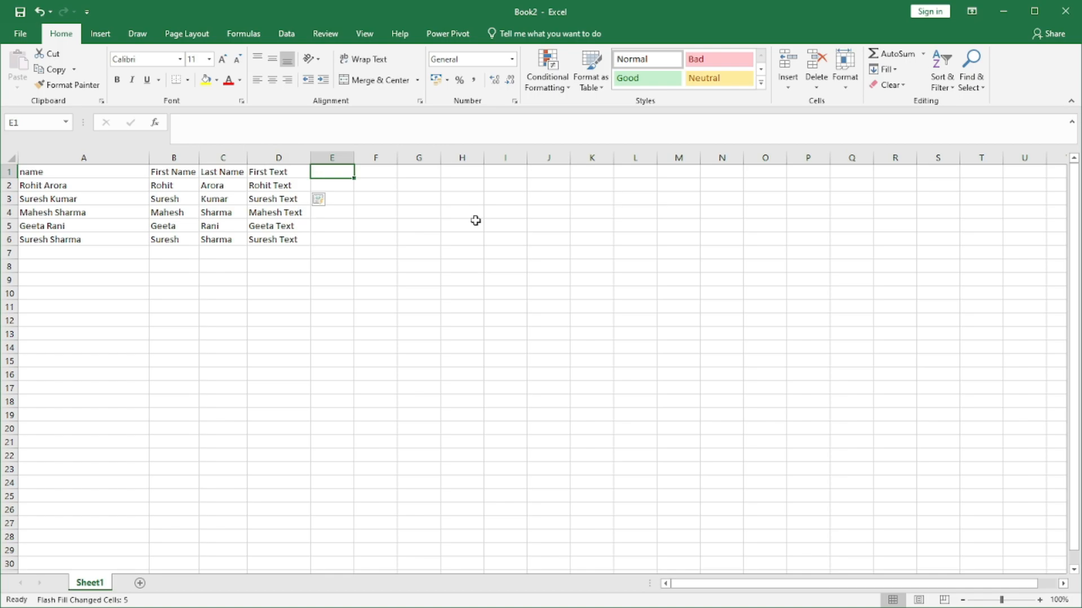
{"action": "type", "text": "First"}
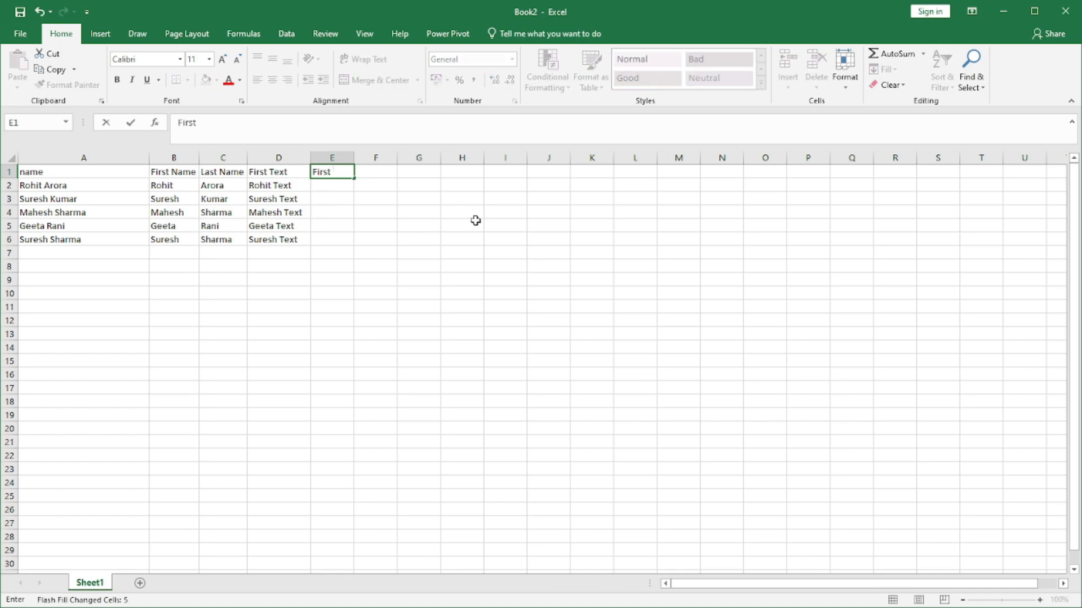
{"action": "key", "text": "Return"}
{"action": "type", "text": "Rohit"}
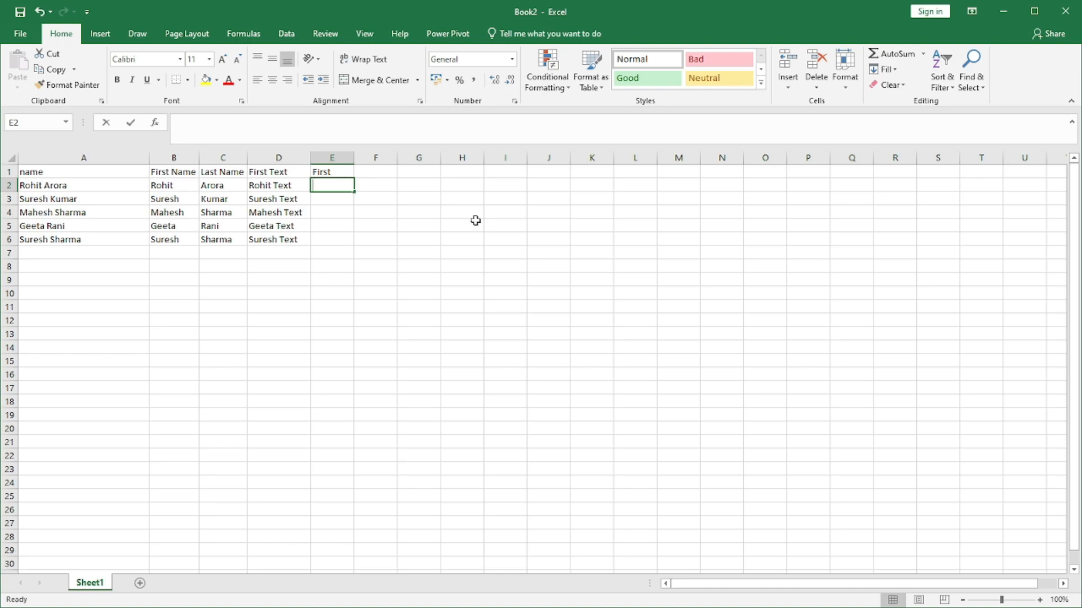
{"action": "type", "text": "R"}
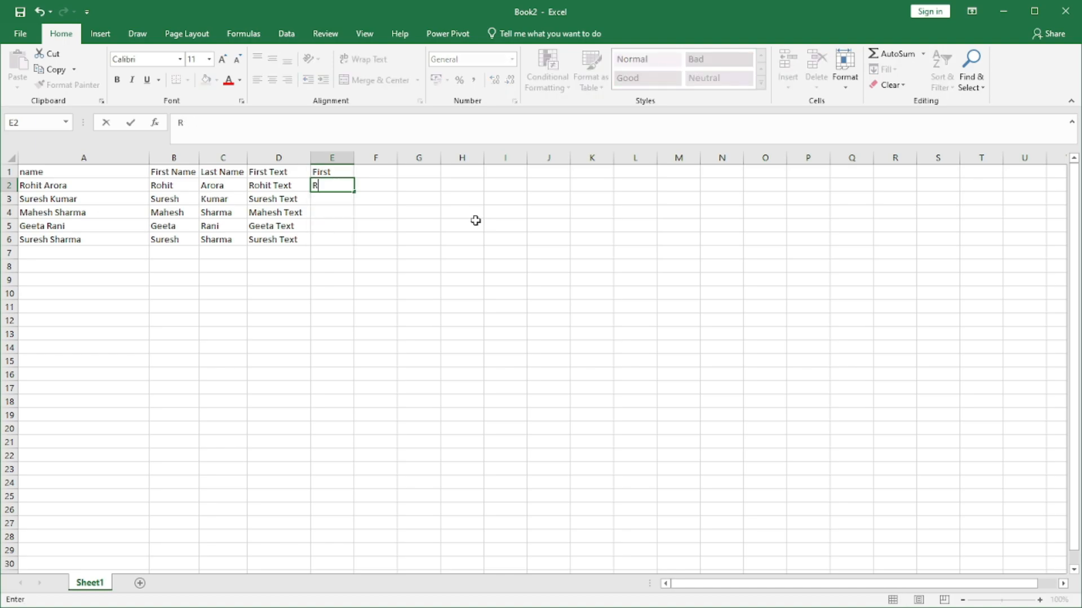
{"action": "key", "text": "Return"}
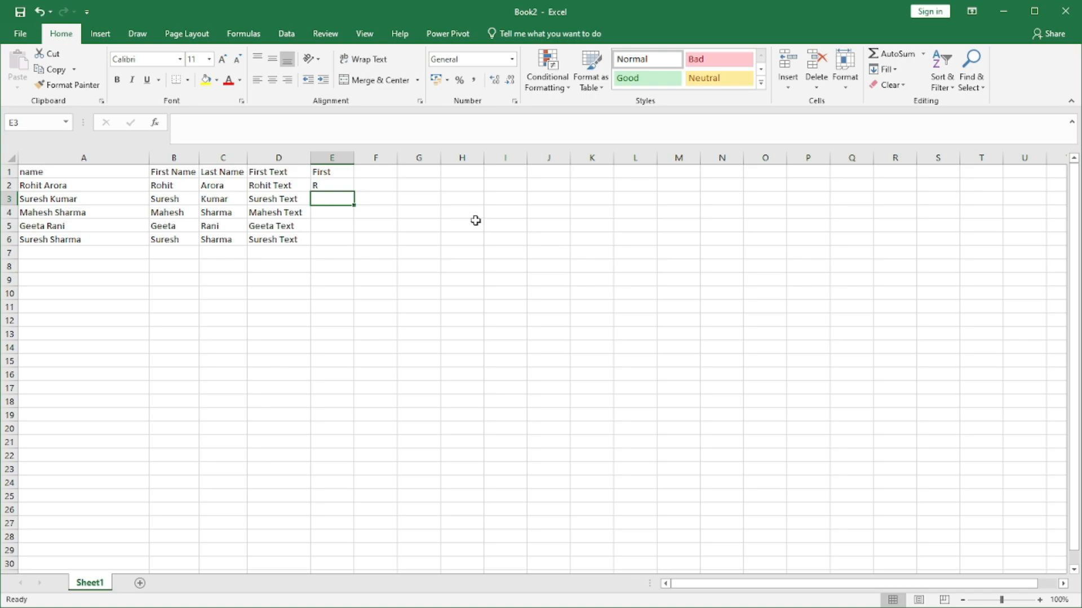
{"action": "key", "text": "ctrl+e"}
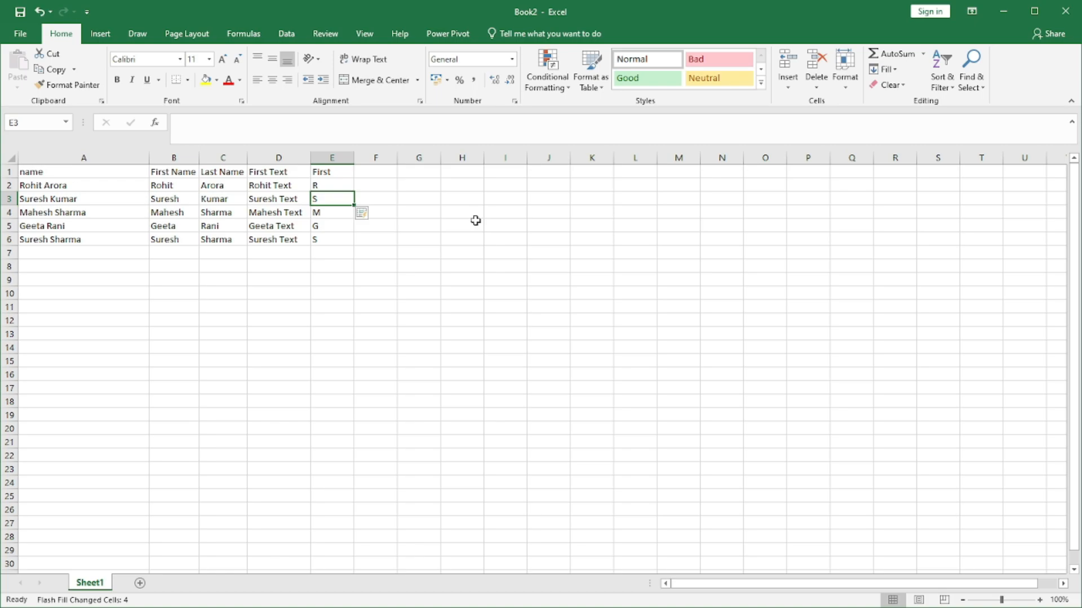
- Enter the header Last in F1 and the initial A in F2, and Flash Fill the remaining surname initials from F3
{"action": "key", "text": "Right"}
{"action": "key", "text": "Up"}
{"action": "key", "text": "Up"}
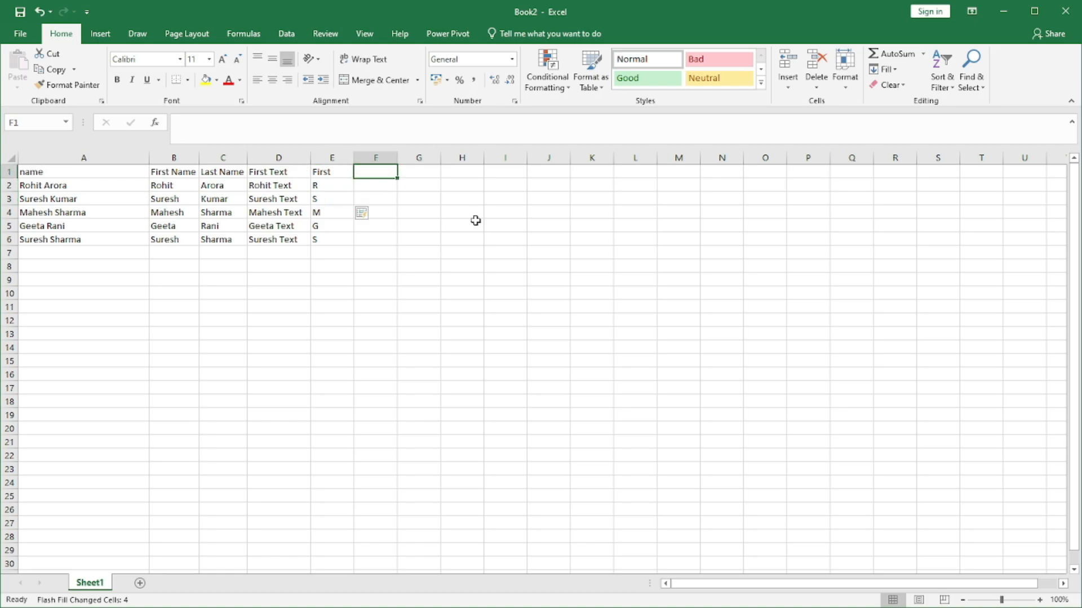
{"action": "type", "text": "Last"}
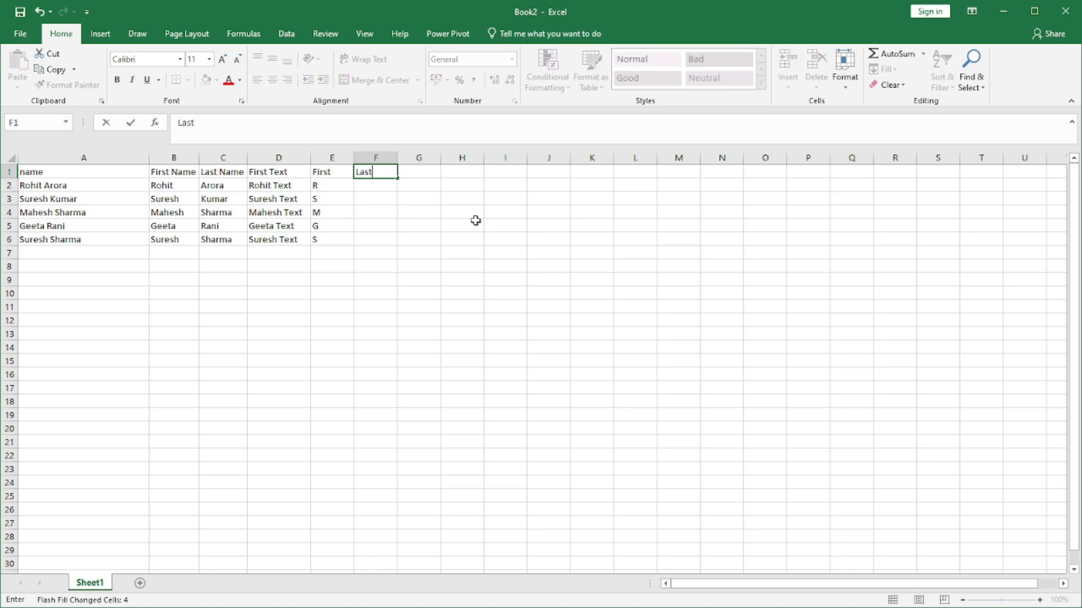
{"action": "key", "text": "Return"}
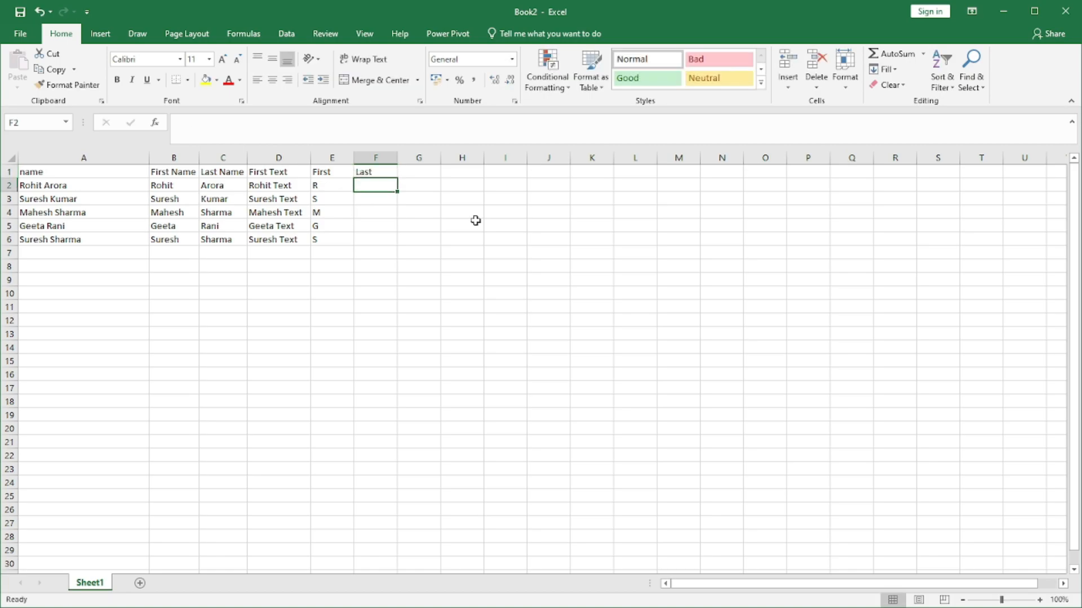
{"action": "type", "text": "Arora"}
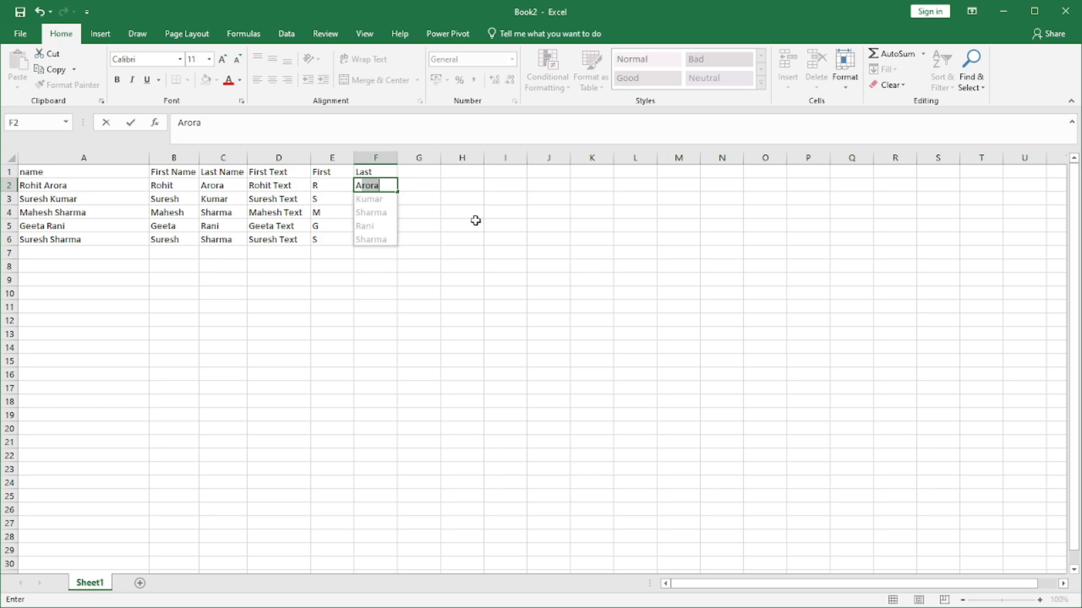
{"action": "type", "text": "A"}
{"action": "key", "text": "Return"}
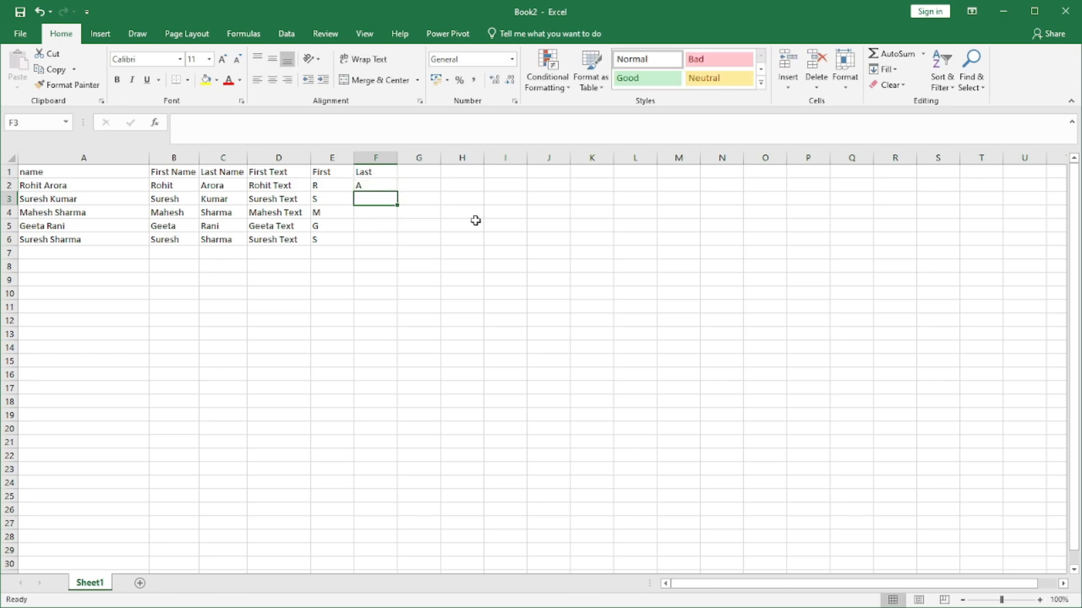
{"action": "key", "text": "ctrl+e"}
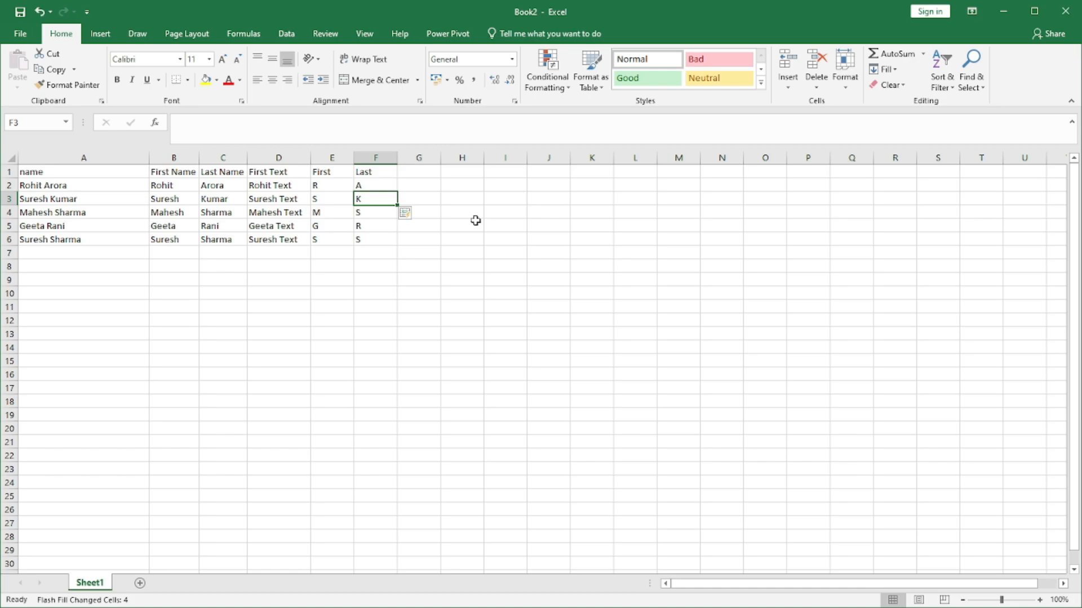
- Flash Fill full names in column G from the first person's full name entered in G2, and autofit the column width
{"action": "key", "text": "Right"}
{"action": "key", "text": "Up"}
{"action": "key", "text": "Up"}
{"action": "key", "text": "Down"}
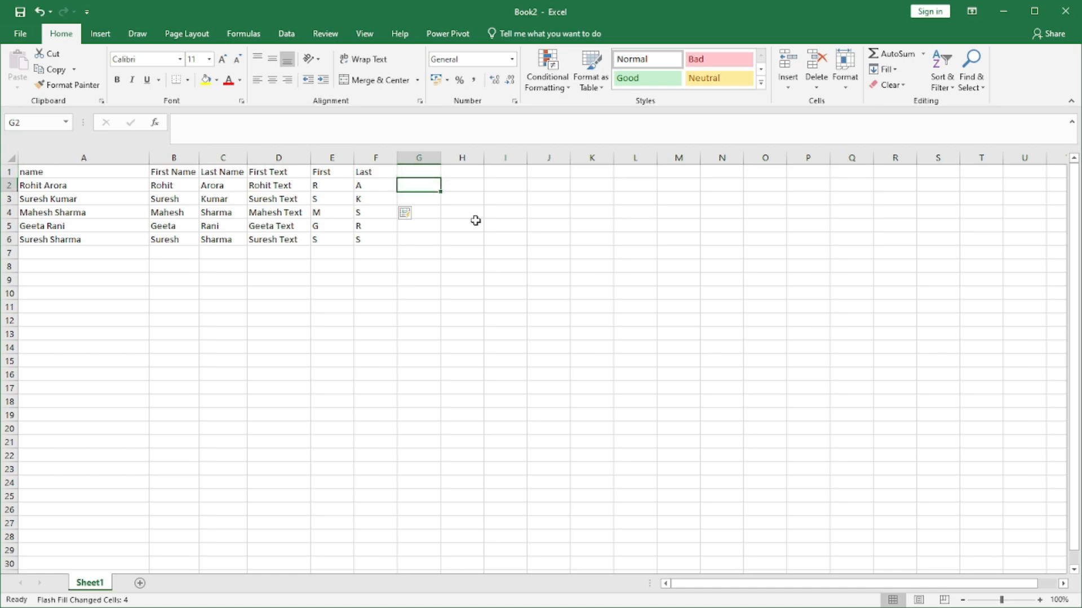
{"action": "type", "text": "Rohit Aror"}
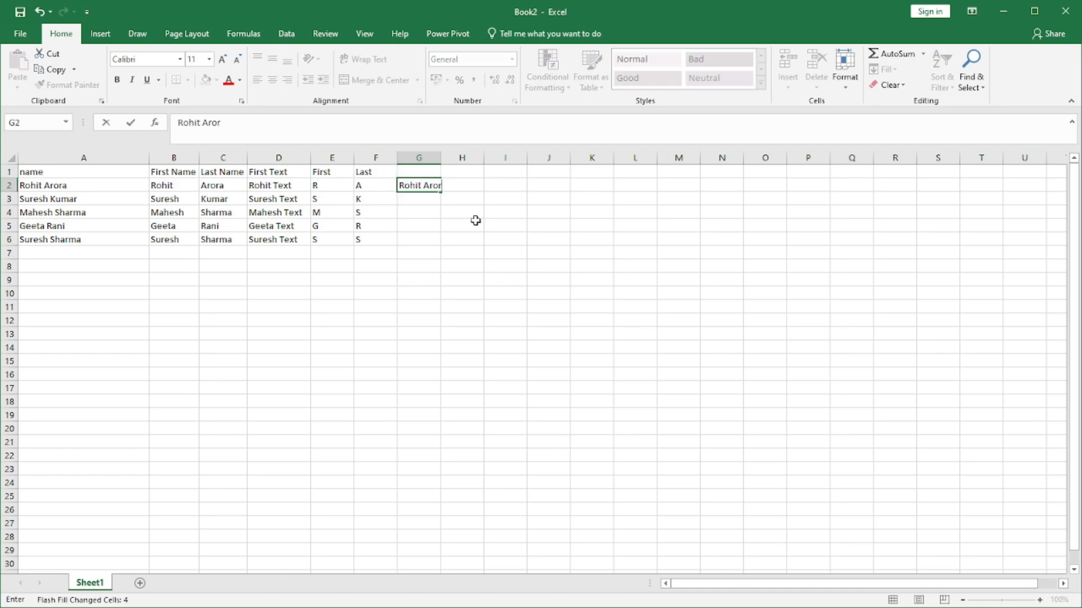
{"action": "type", "text": "a"}
{"action": "key", "text": "Return"}
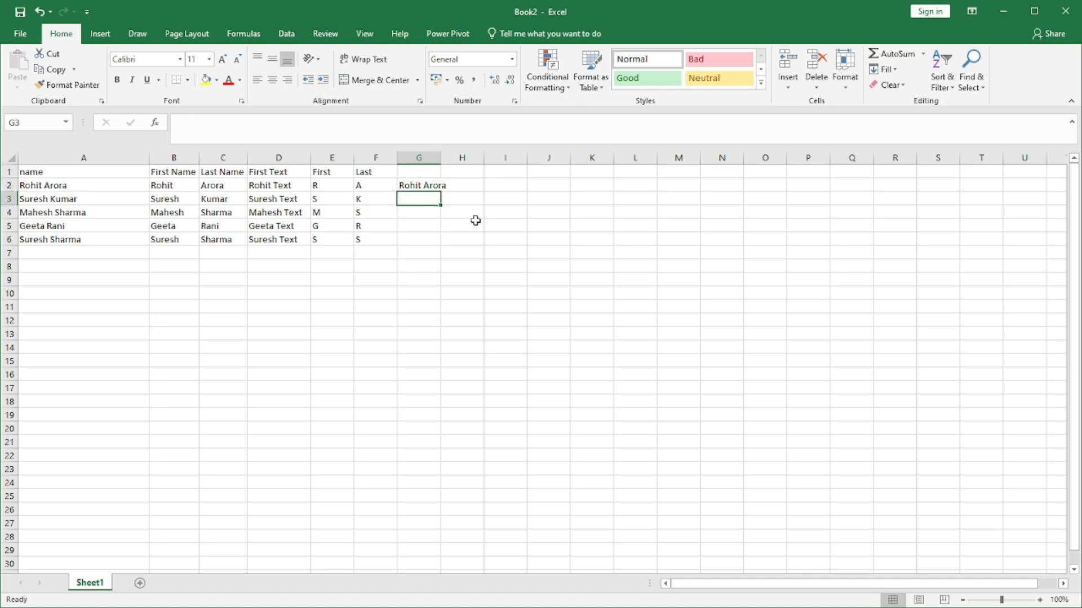
{"action": "key", "text": "ctrl+e"}
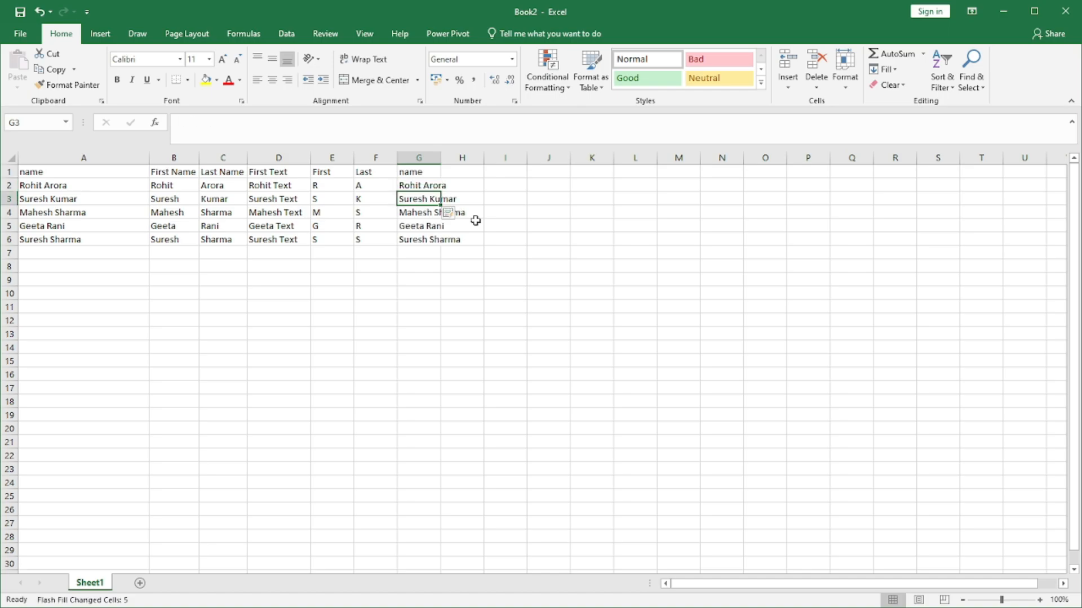
{"action": "double_click", "coordinate": [440, 157]}
{"action": "left_click", "coordinate": [481, 249]}
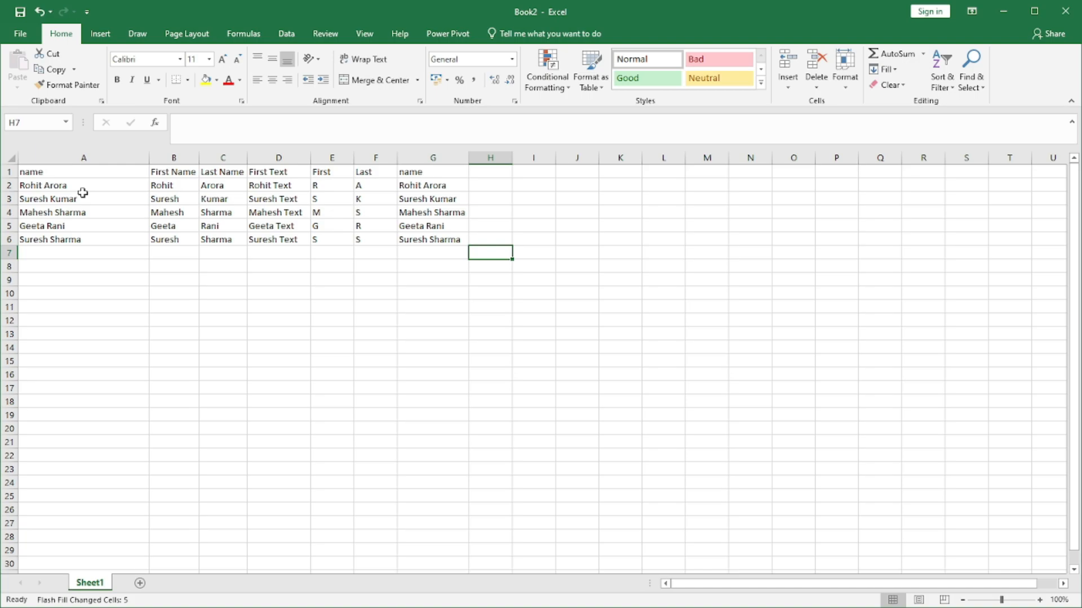
- Add a new worksheet and enter the code MCA-1001 in cell A2
{"action": "left_click", "coordinate": [139, 583]}
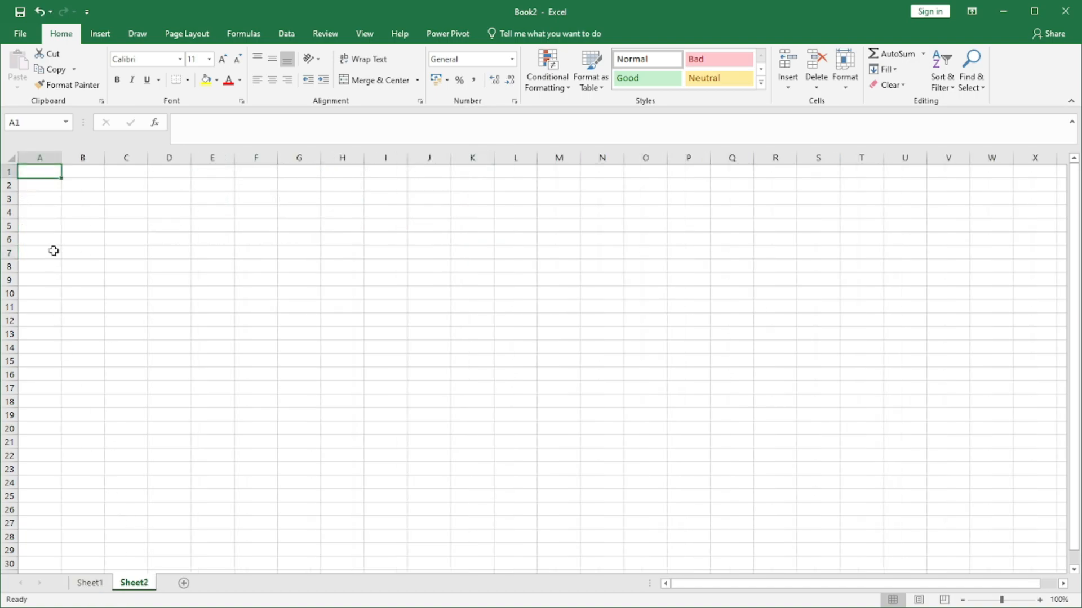
{"action": "left_click", "coordinate": [59, 185]}
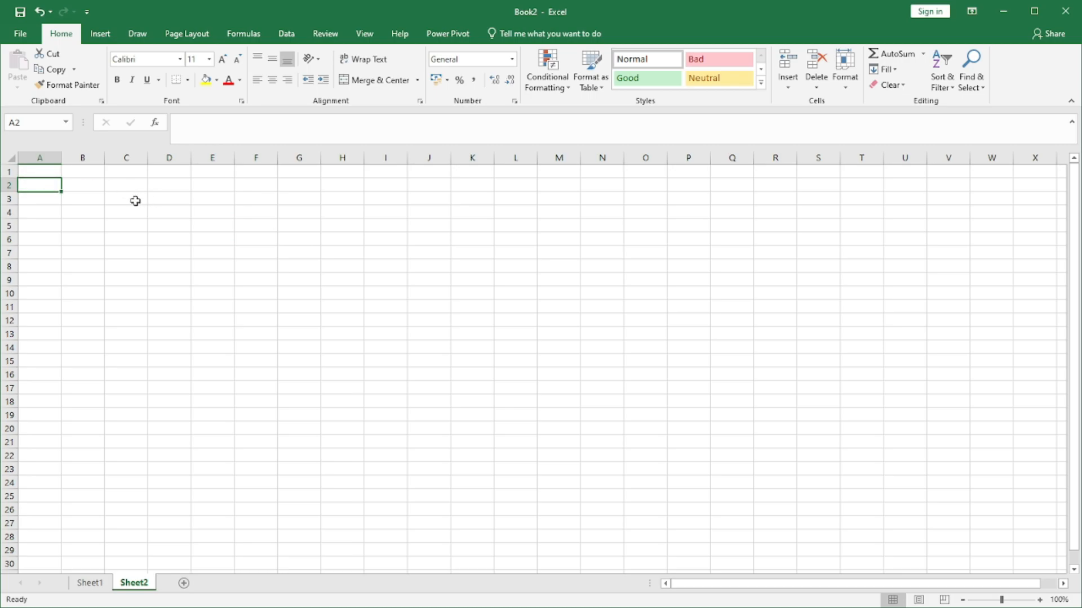
{"action": "type", "text": "m"}
{"action": "key", "text": "BackSpace"}
{"action": "type", "text": "MCA"}
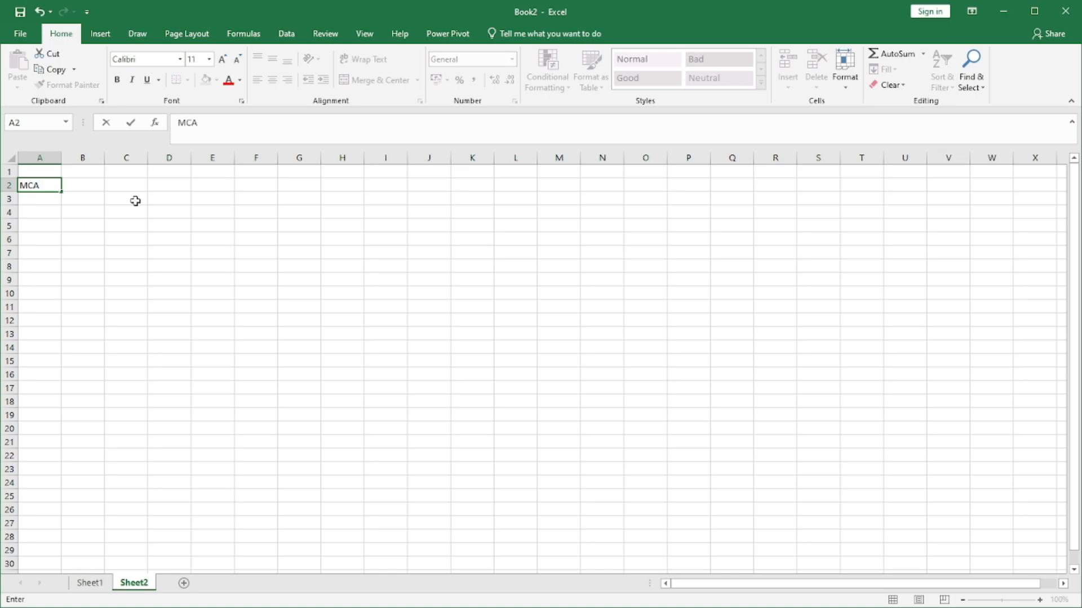
{"action": "key", "text": "BackSpace"}
{"action": "type", "text": "-1001"}
{"action": "key", "text": "ctrl+Return"}
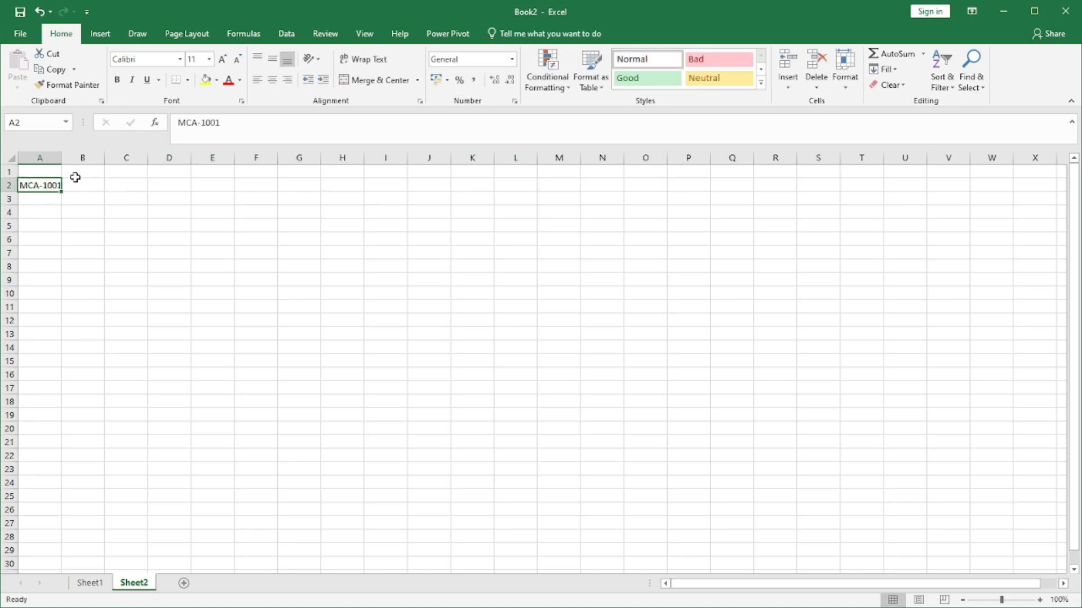
- Widen column A slightly and extend the code series from A2 down to MCA-1017 in A18
{"action": "left_click_drag", "start_coordinate": [61, 157], "coordinate": [65, 158]}
{"action": "left_click", "coordinate": [44, 198]}
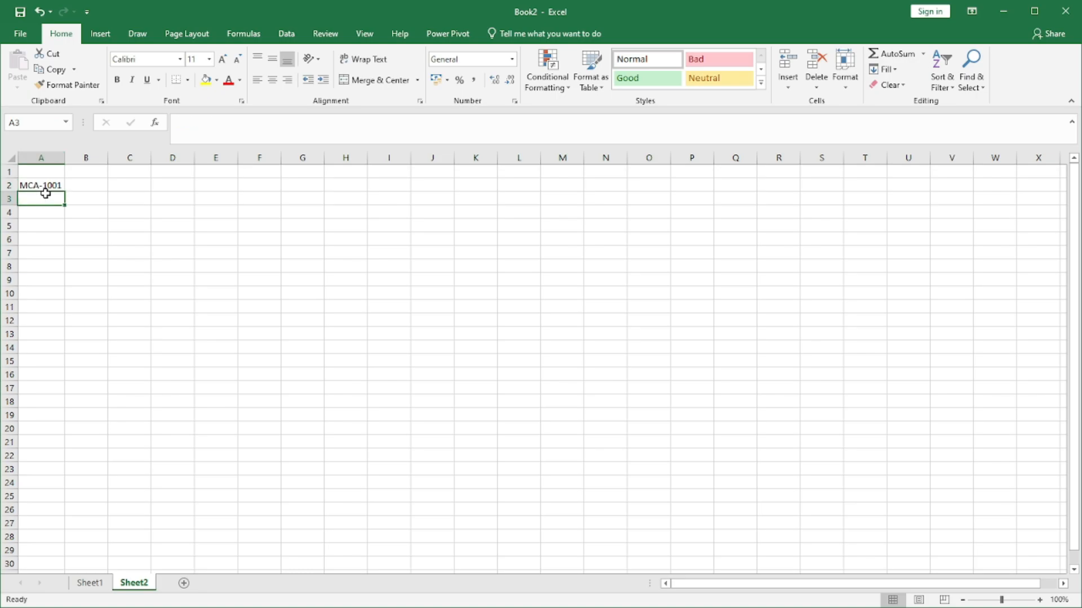
{"action": "left_click", "coordinate": [45, 185]}
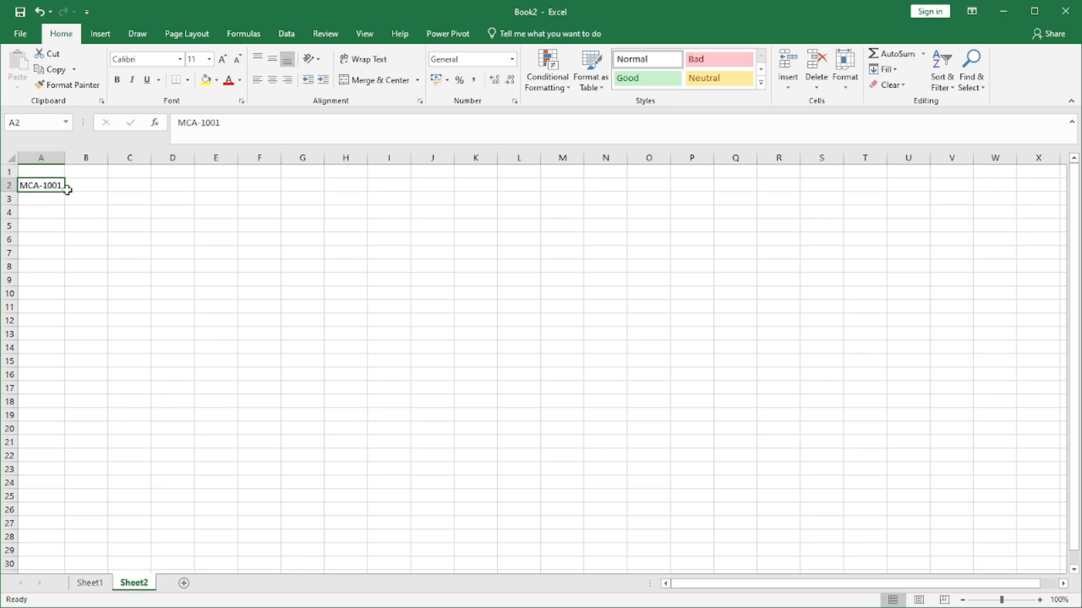
{"action": "left_click_drag", "start_coordinate": [64, 192], "coordinate": [106, 401]}
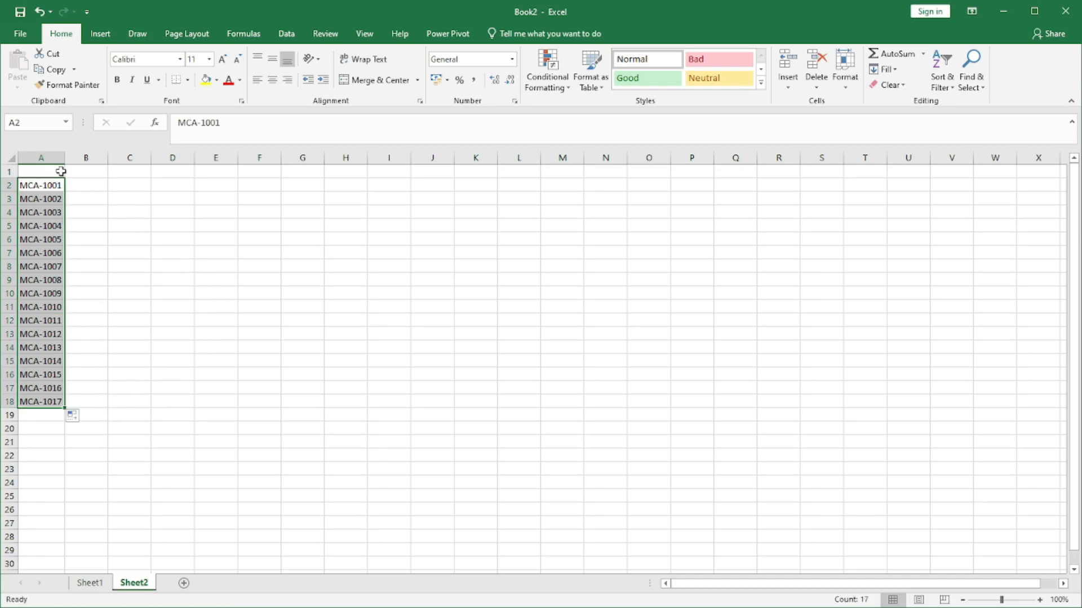
- Enter the prefix MCA in B2 and Flash Fill the code prefixes down column B
{"action": "left_click", "coordinate": [82, 183]}
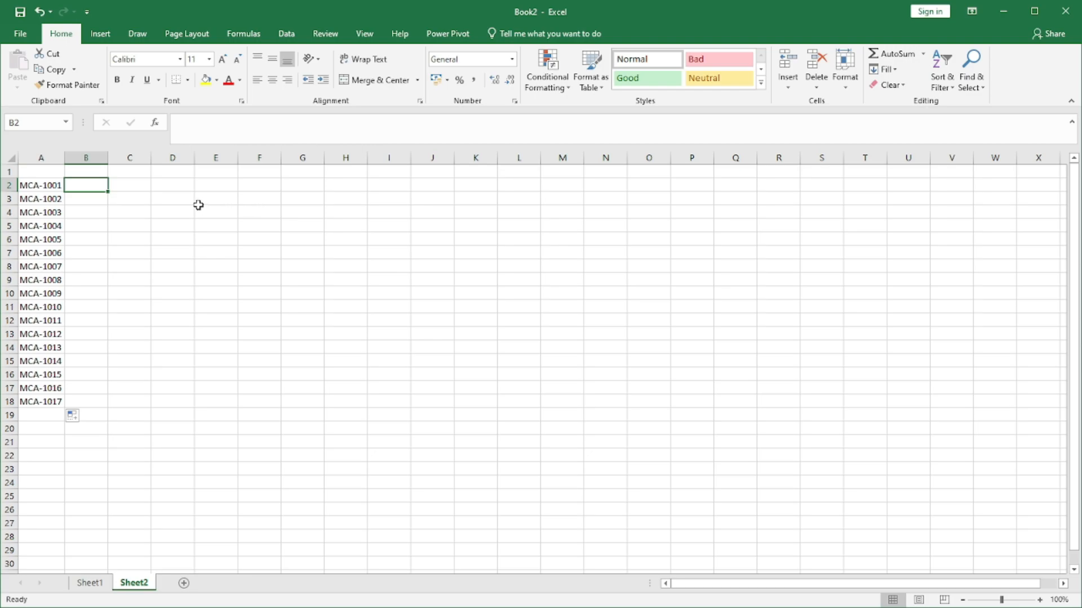
{"action": "type", "text": "MCA"}
{"action": "key", "text": "Return"}
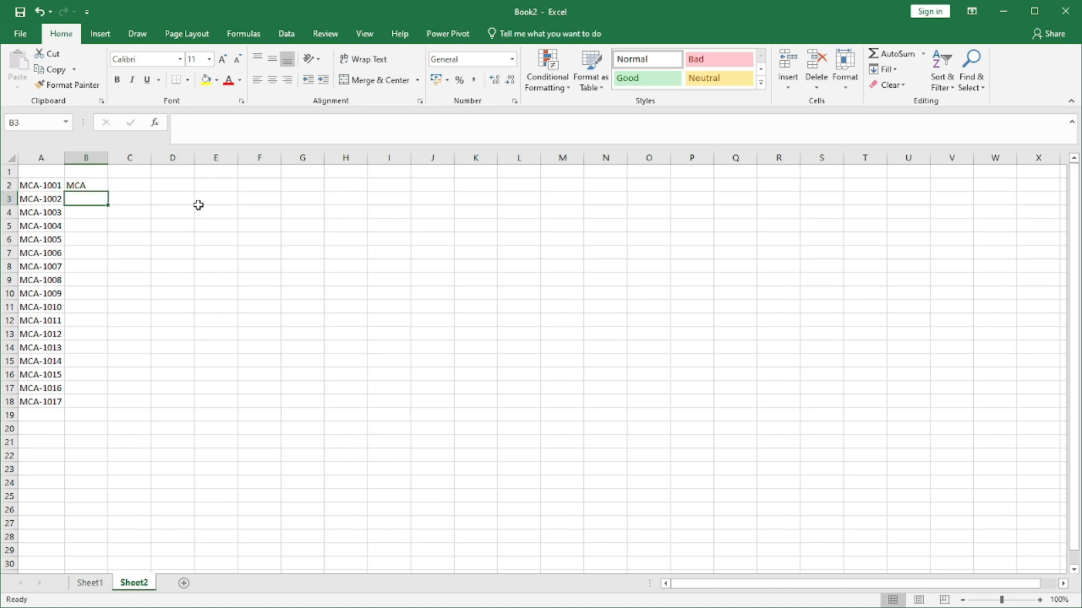
{"action": "key", "text": "ctrl+e"}
- Enter 1001 in C2 and Flash Fill the numeric part of the codes down column C
{"action": "key", "text": "Right"}
{"action": "key", "text": "Up"}
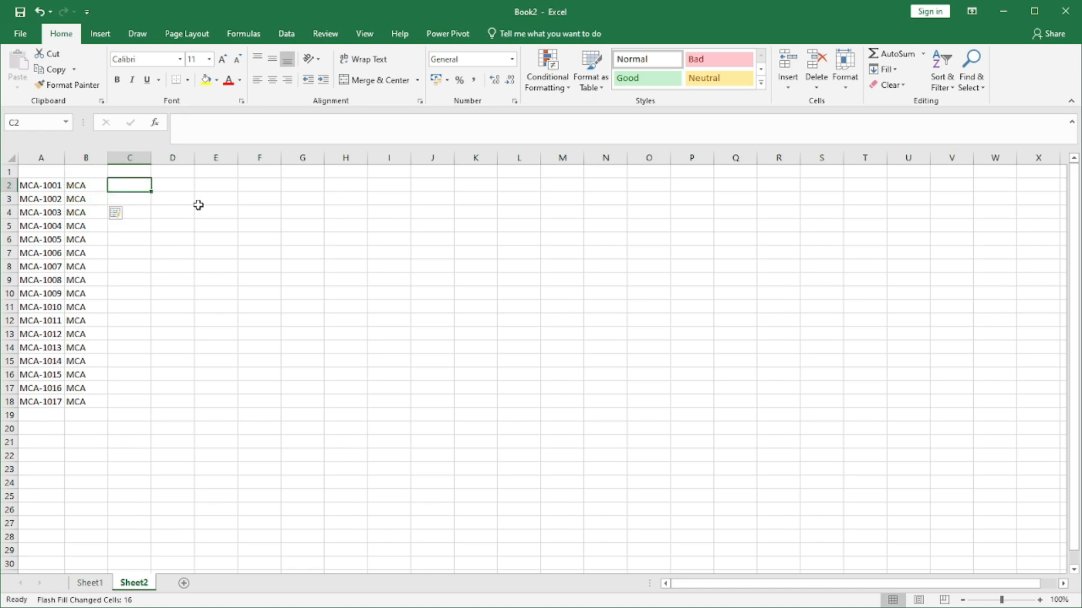
{"action": "type", "text": "1001"}
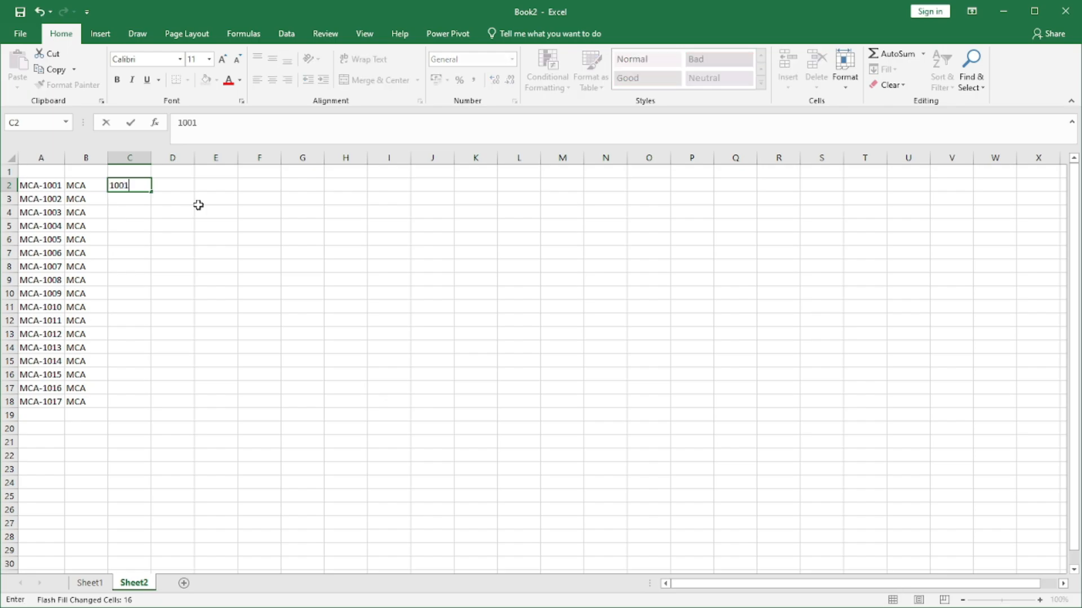
{"action": "key", "text": "Return"}
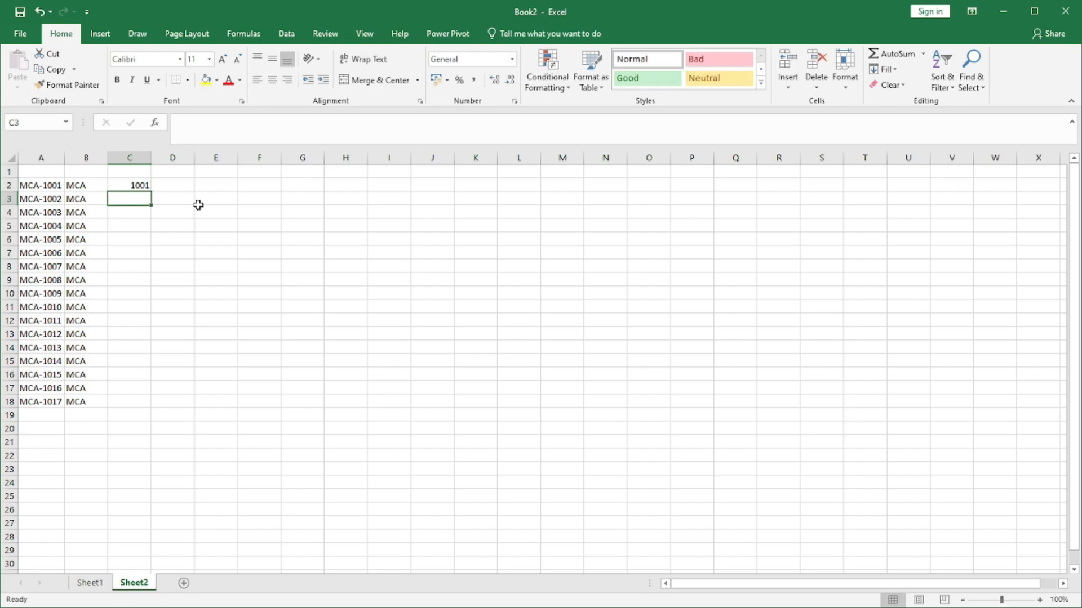
{"action": "key", "text": "ctrl+e"}
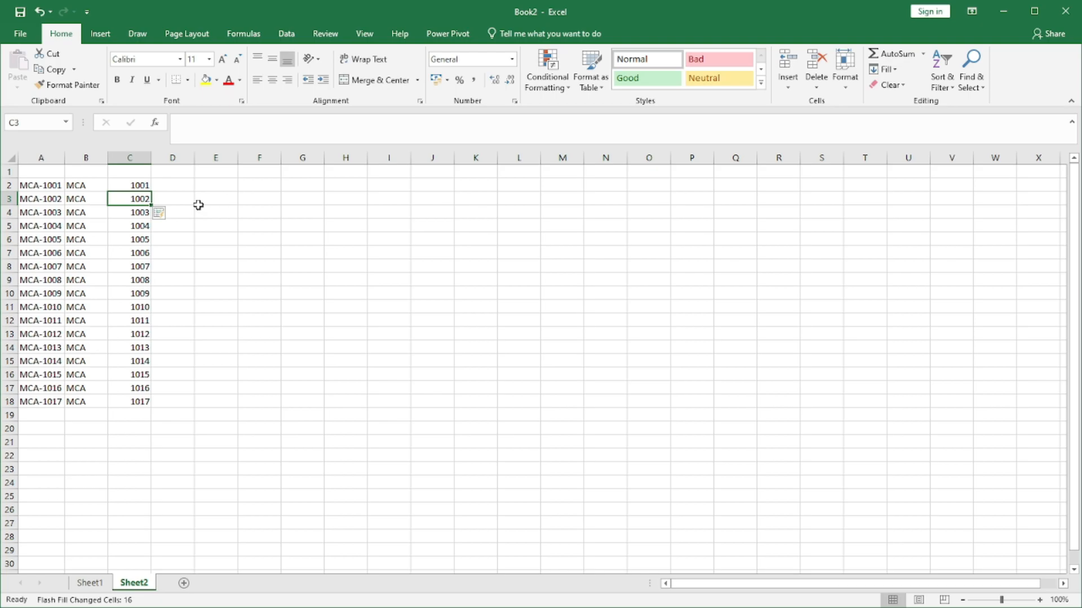
- Enter the code MCA-2023-1001 in E2, autofit column E and extend the series down to MCA-2023-1017 in E18
{"action": "left_click", "coordinate": [218, 181]}
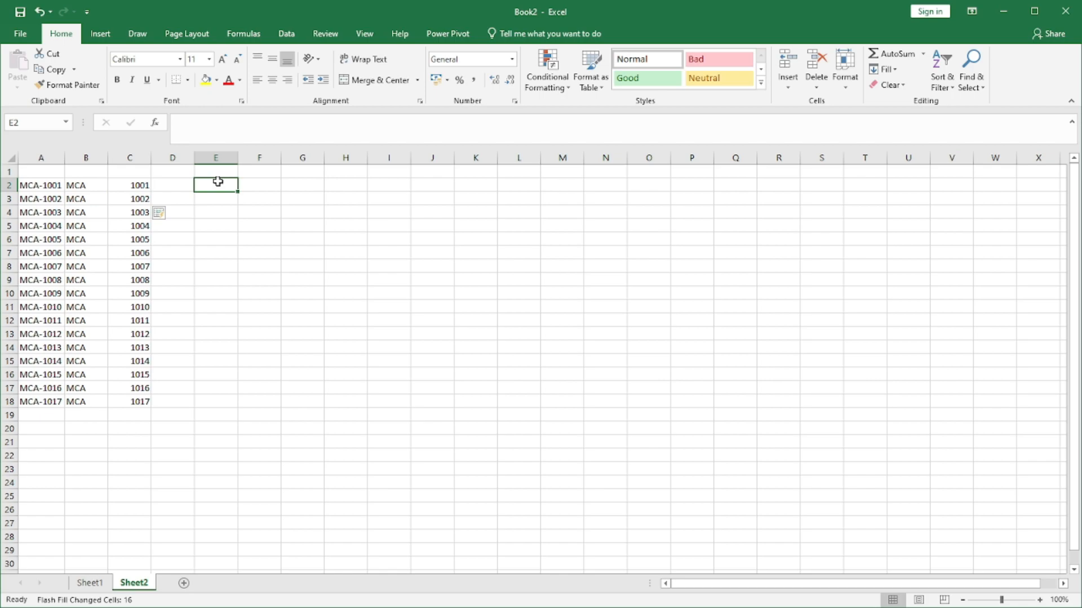
{"action": "type", "text": "MCA-"}
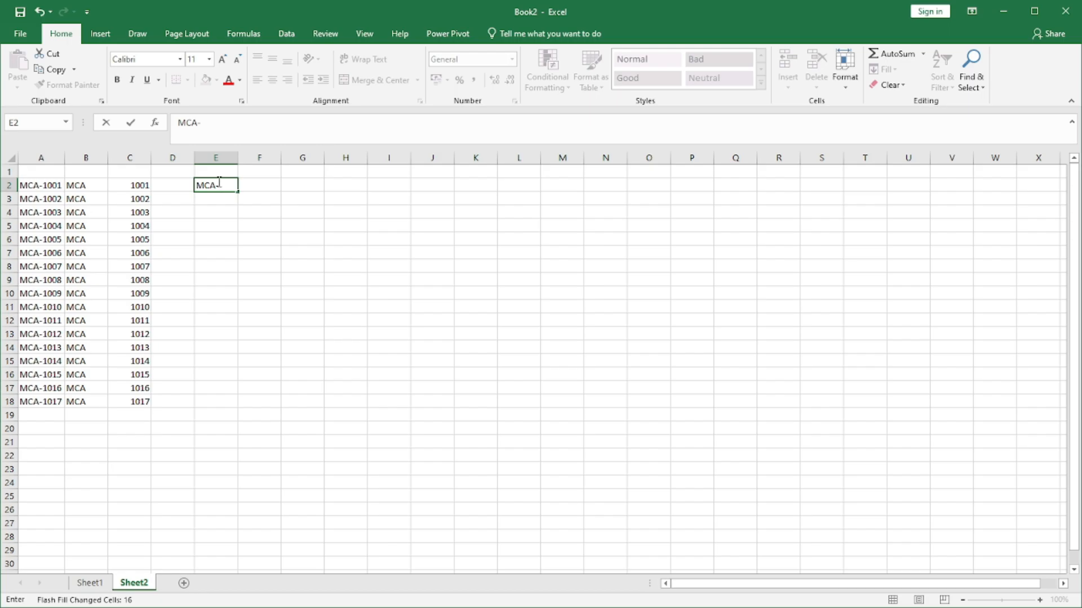
{"action": "type", "text": "2023-1001"}
{"action": "key", "text": "ctrl+Return"}
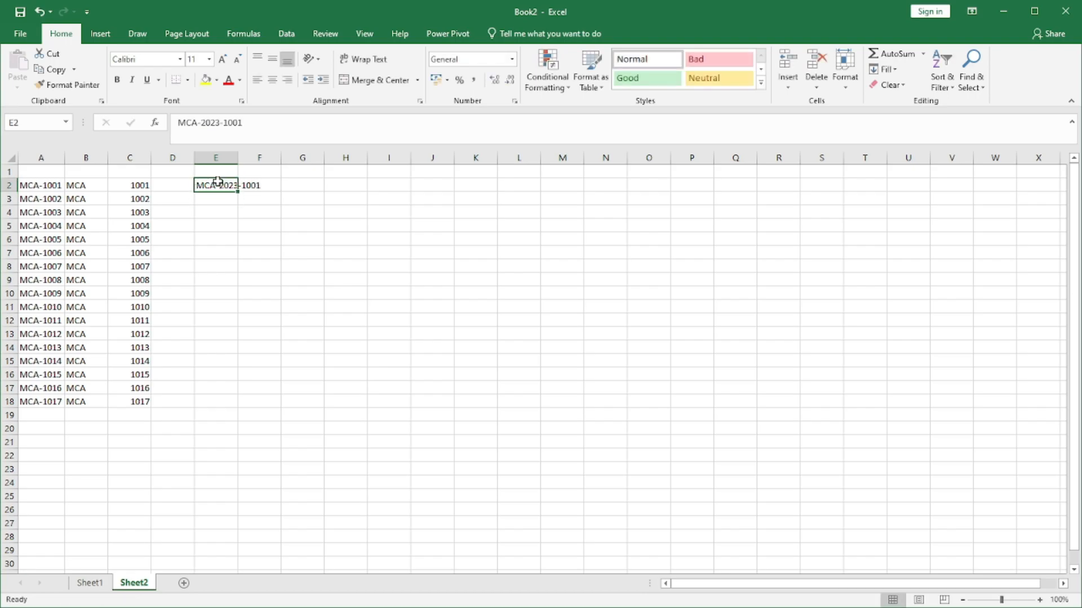
{"action": "double_click", "coordinate": [238, 157]}
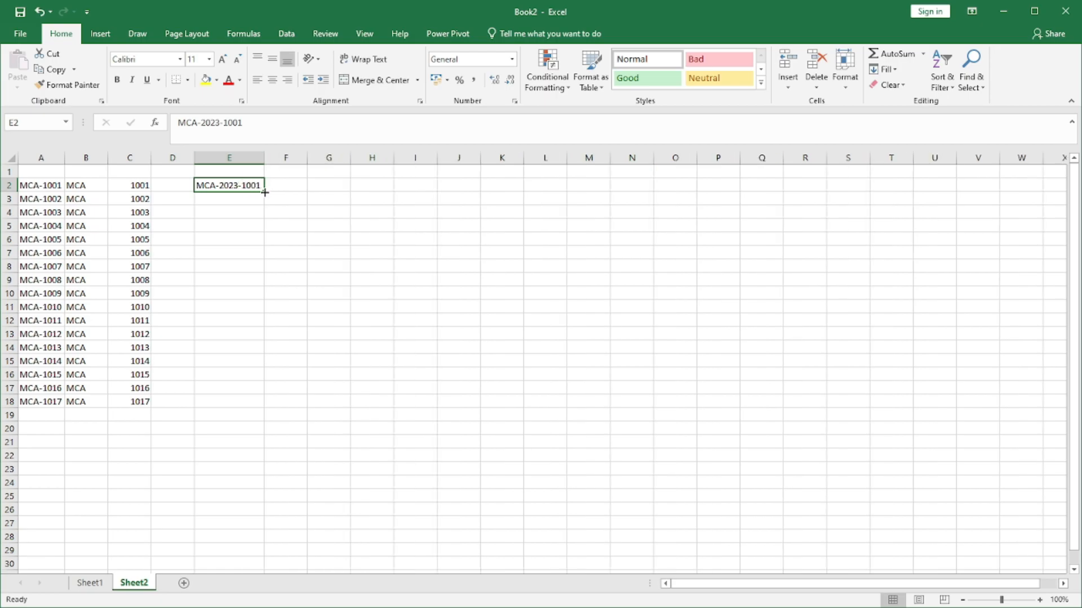
{"action": "left_click_drag", "start_coordinate": [265, 193], "coordinate": [266, 408]}
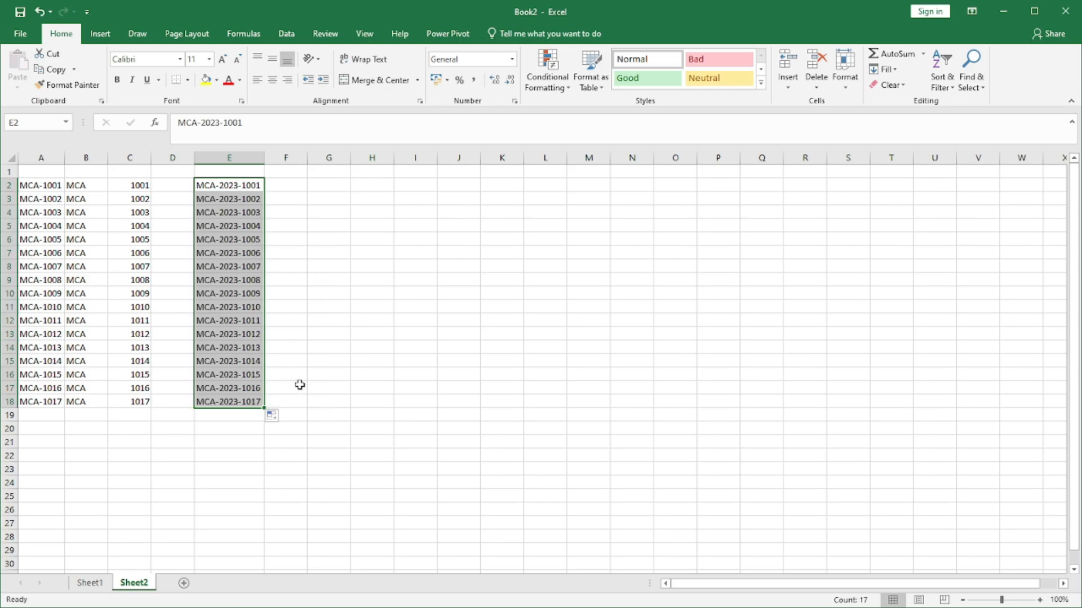
- Enter MCA in F2 and Flash Fill the prefixes of the three-part codes down column F
{"action": "left_click", "coordinate": [291, 186]}
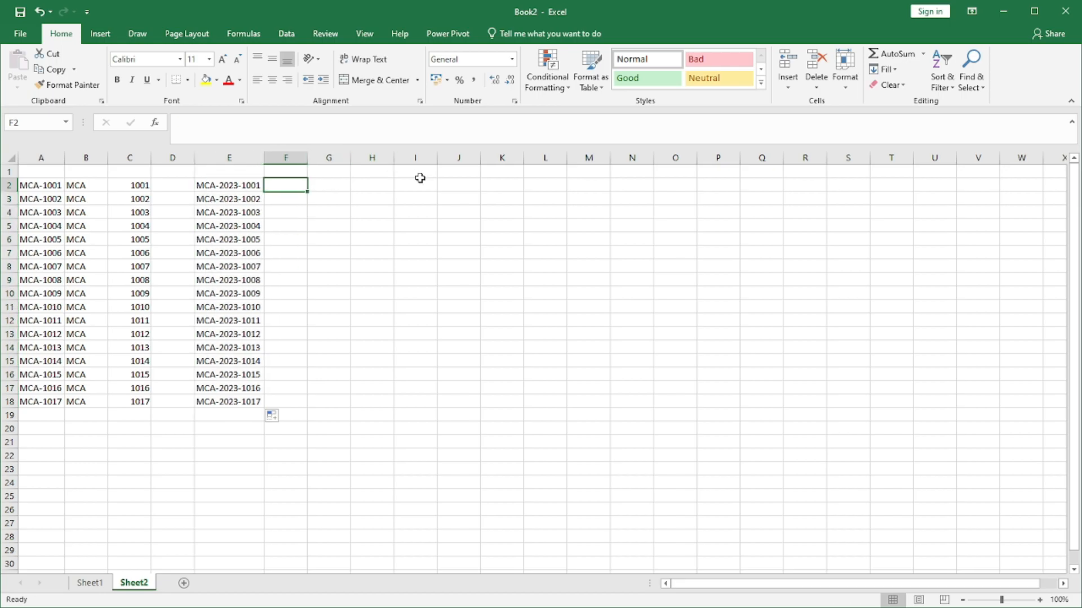
{"action": "type", "text": "MCA"}
{"action": "key", "text": "Return"}
{"action": "key", "text": "Up"}
{"action": "key", "text": "Down"}
{"action": "key", "text": "ctrl+e"}
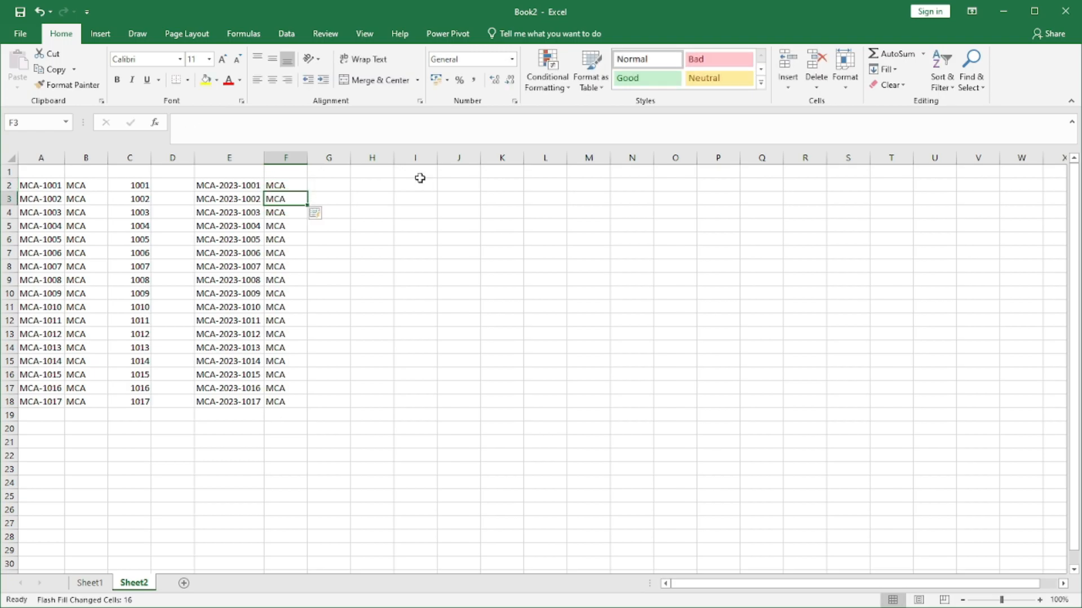
- Enter 2023 in G2 and Flash Fill the year part of the codes down column G
{"action": "key", "text": "Right"}
{"action": "key", "text": "Up"}
{"action": "type", "text": "2023"}
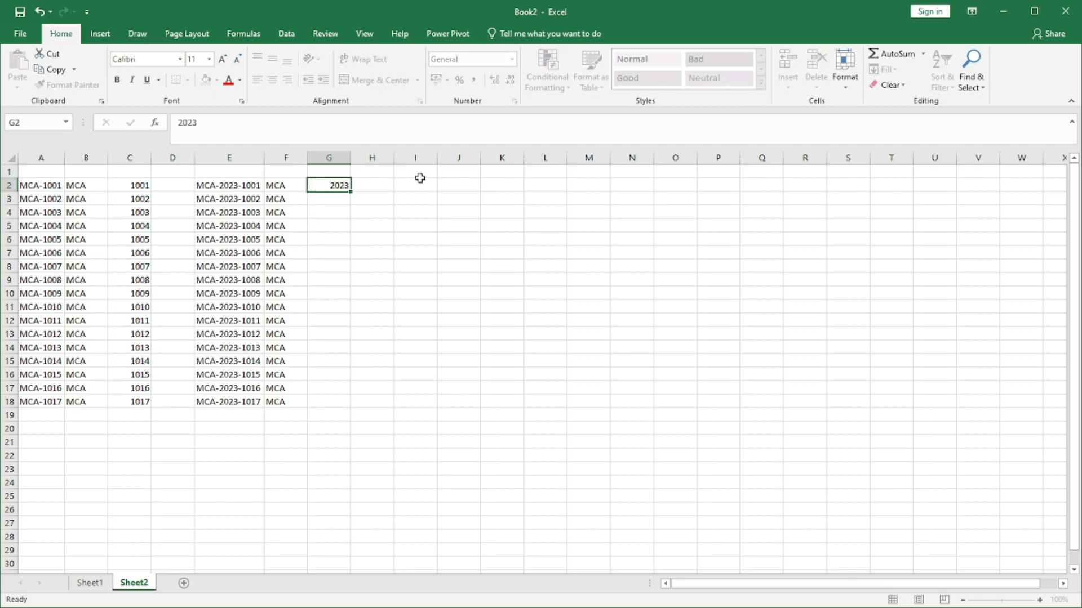
{"action": "key", "text": "Return"}
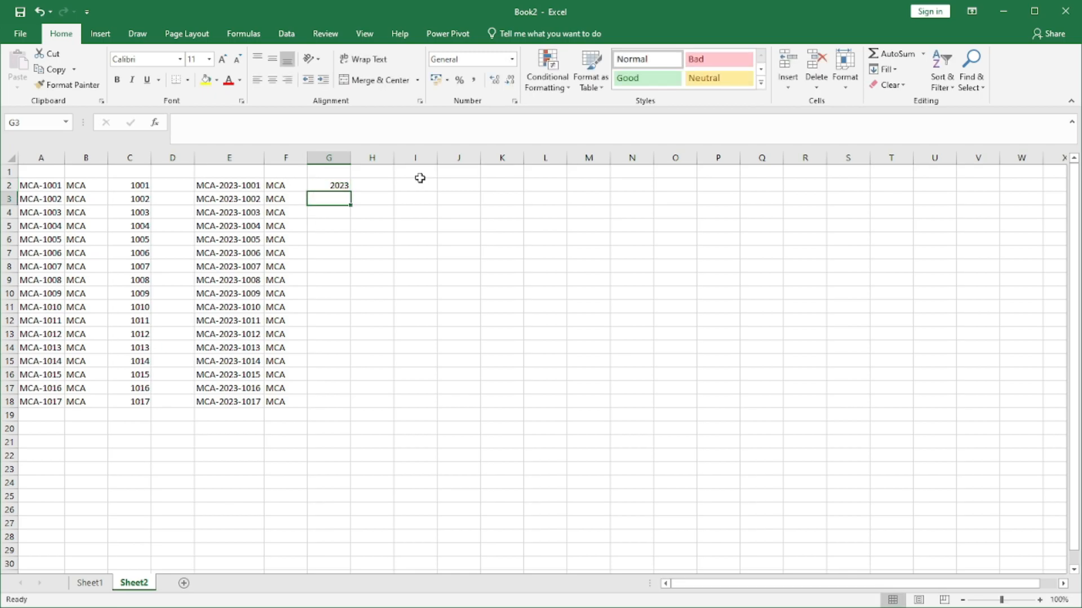
{"action": "key", "text": "ctrl+e"}
- Enter 1001 in H2 and Flash Fill the final number of the three-part codes down column H
{"action": "key", "text": "Right"}
{"action": "key", "text": "Up"}
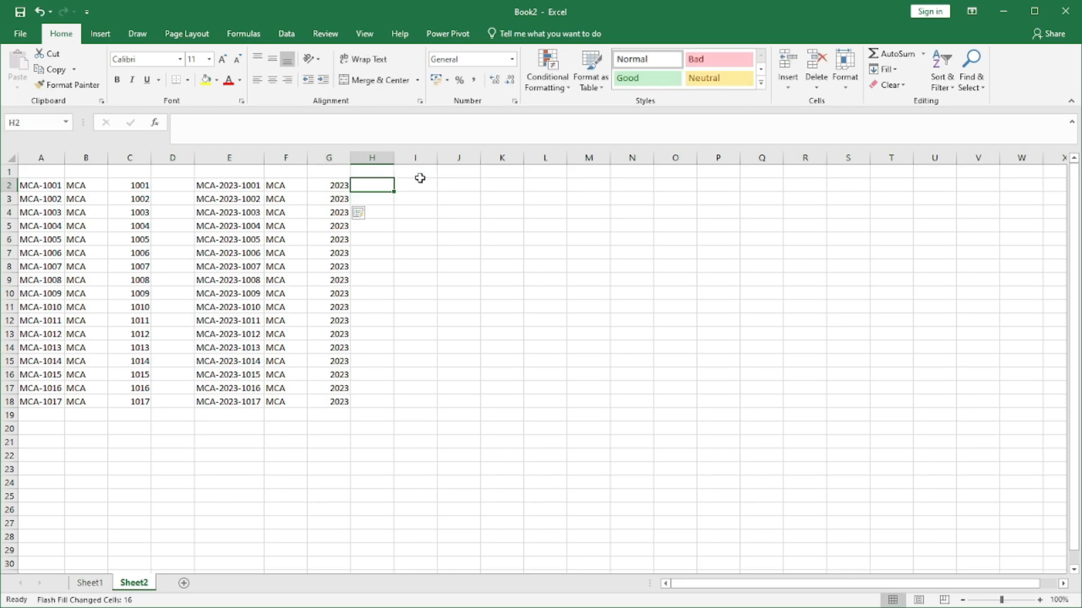
{"action": "type", "text": "1001"}
{"action": "key", "text": "Return"}
{"action": "key", "text": "ctrl+e"}
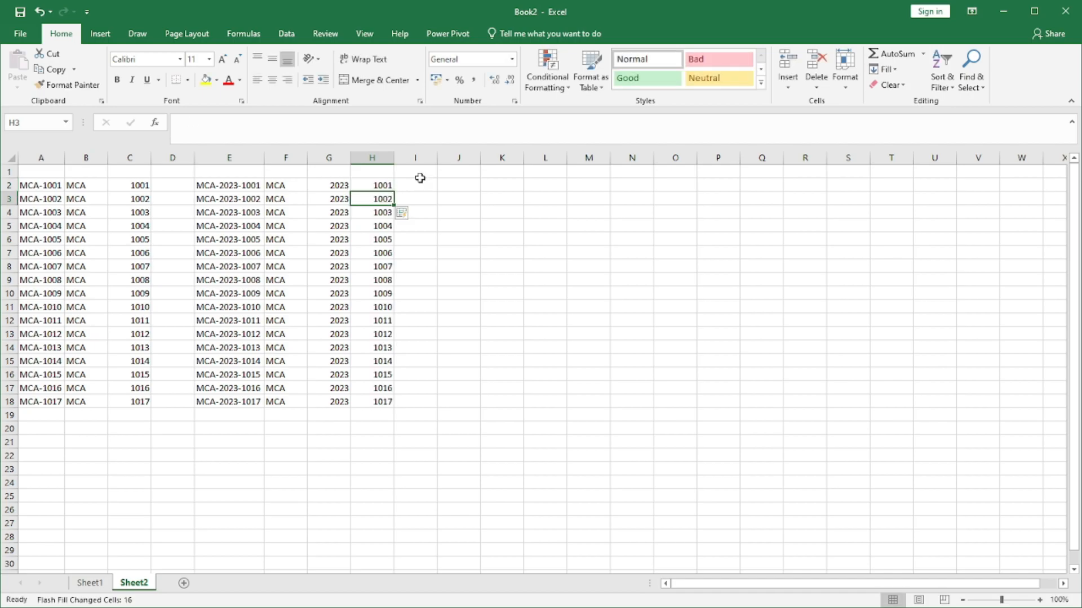
- Enter the combined code MCA-2023-1001 in I2 and Flash Fill the recombined codes down column I
{"action": "key", "text": "Right"}
{"action": "key", "text": "Up"}
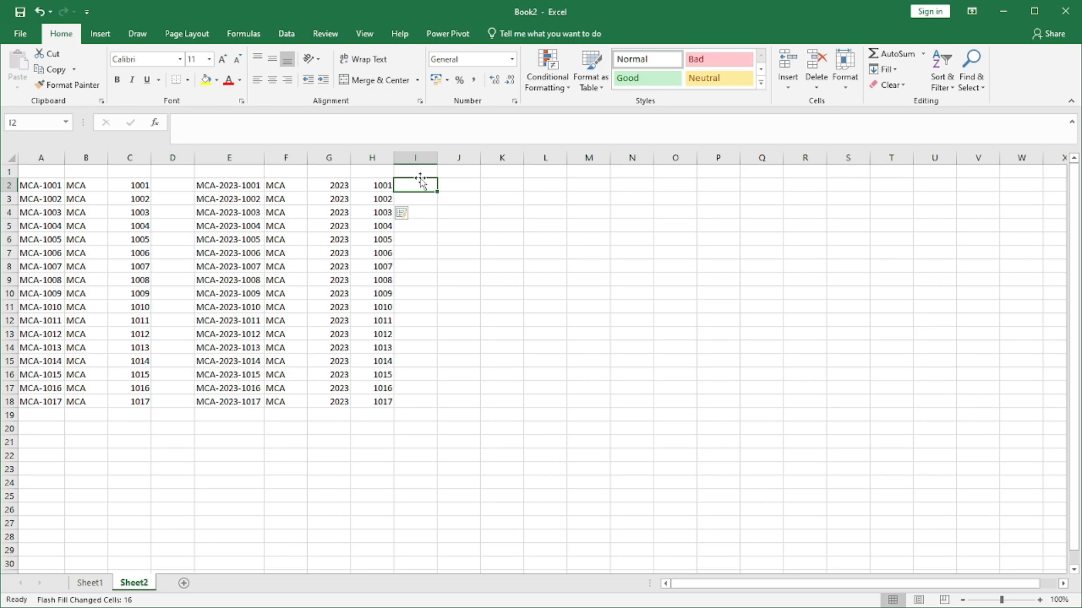
{"action": "type", "text": "MCA"}
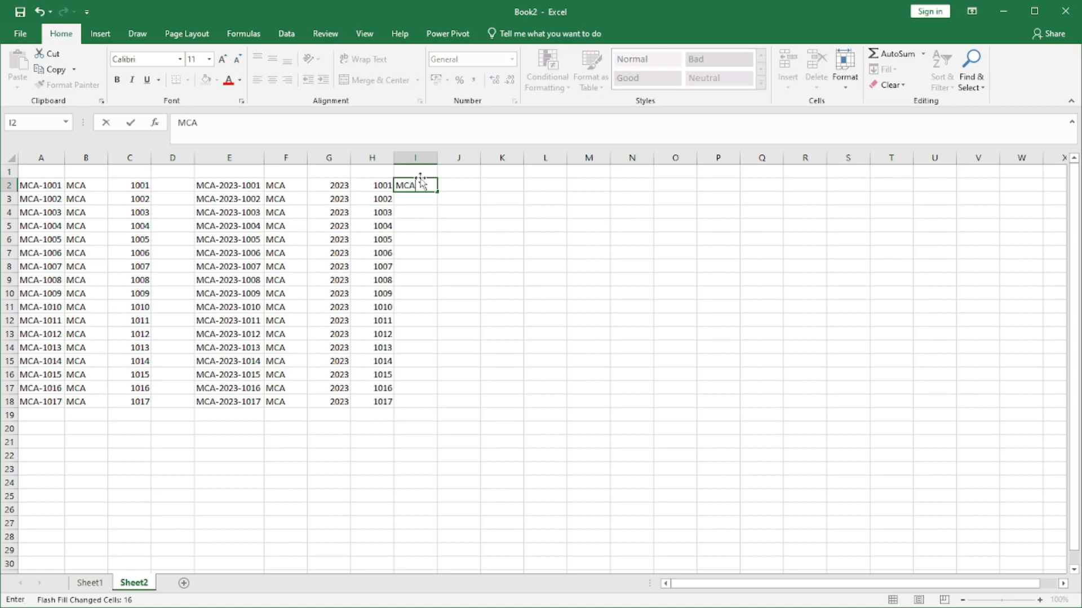
{"action": "type", "text": "-2023-1001"}
{"action": "key", "text": "Return"}
{"action": "key", "text": "Up"}
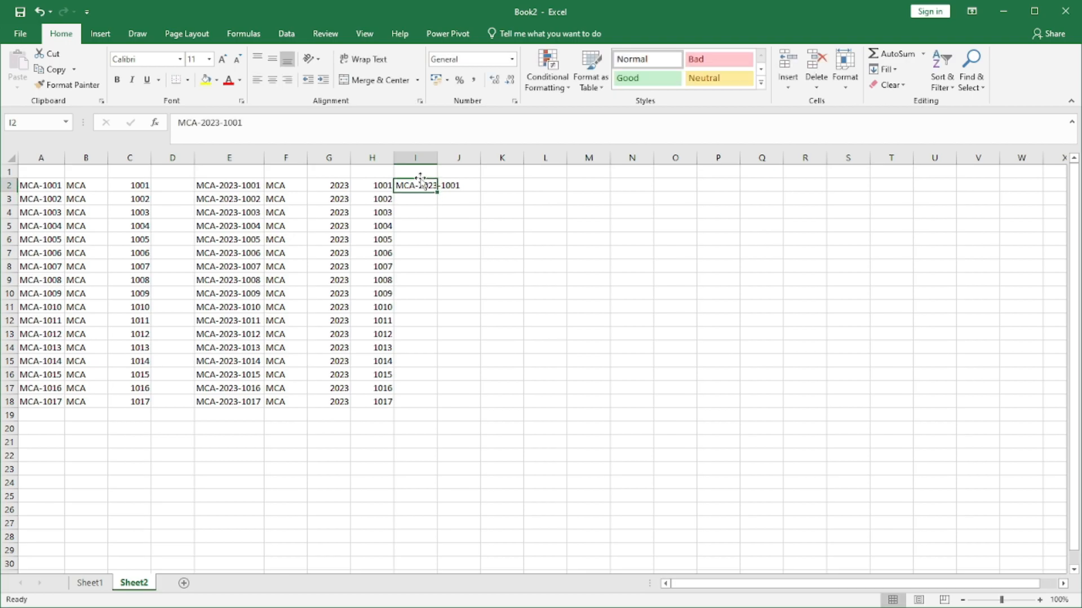
{"action": "key", "text": "Down"}
{"action": "key", "text": "ctrl+e"}
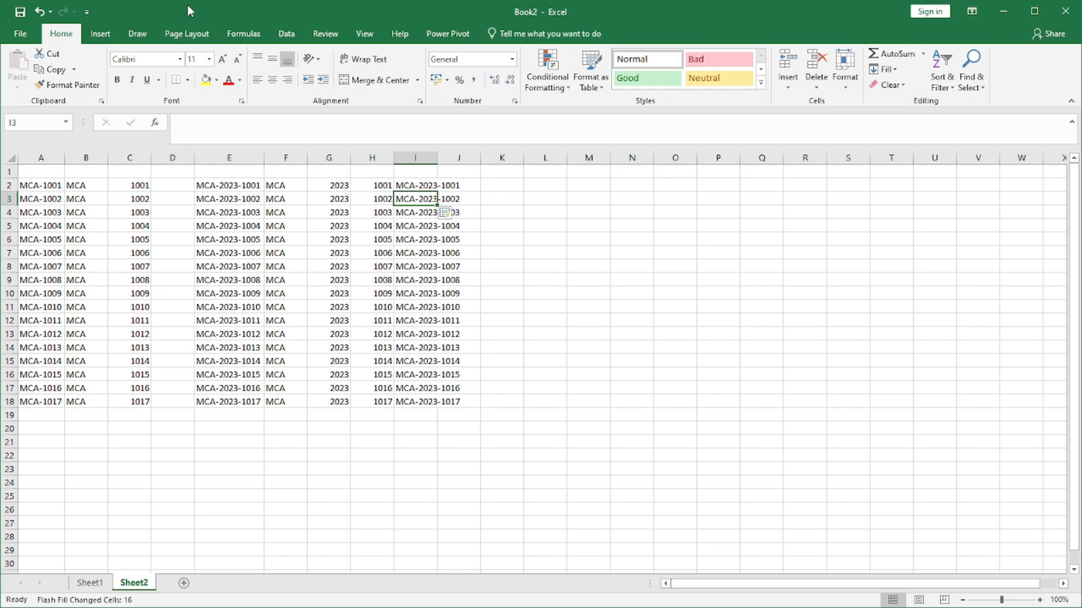
- In the Pivot updated.xlsx workbook's Sheet11, copy the Customer Name column from A into column F as values only and widen column F
{"action": "left_click", "coordinate": [284, 34]}
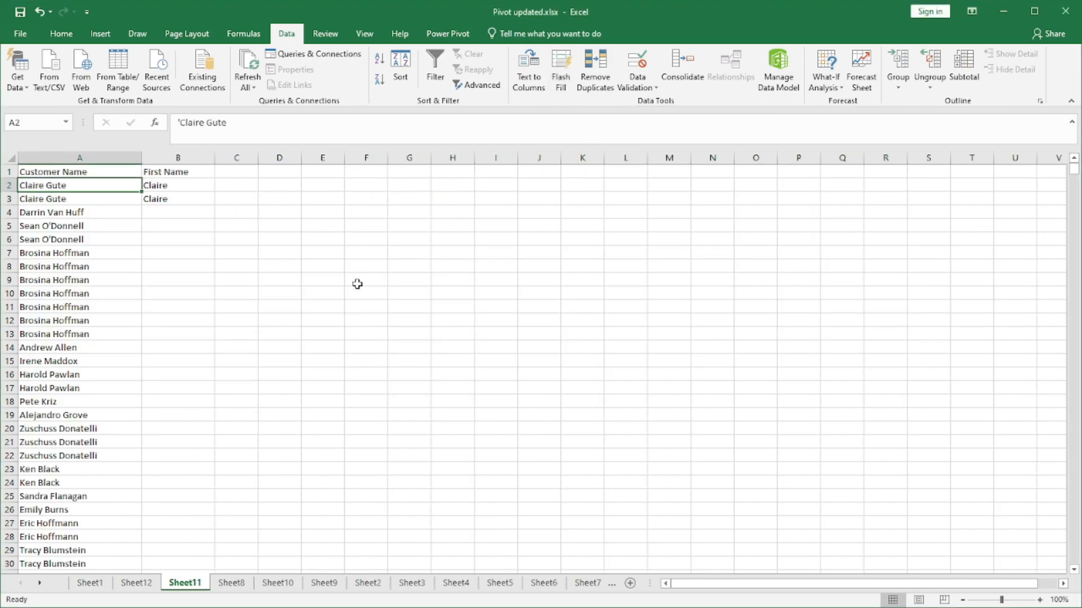
{"action": "left_click", "coordinate": [75, 249]}
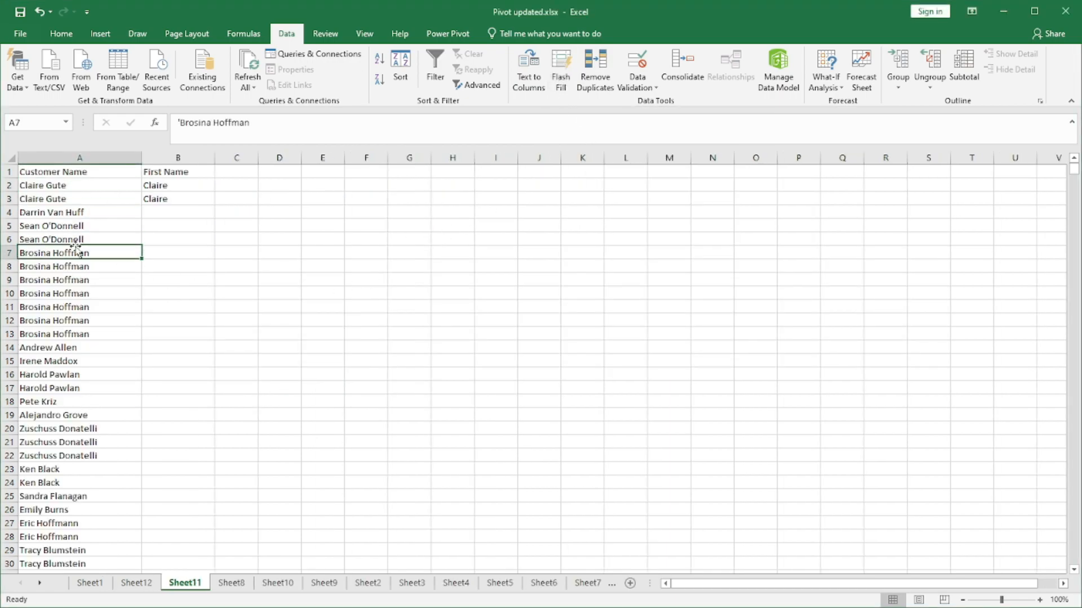
{"action": "left_click", "coordinate": [80, 158]}
{"action": "right_click", "coordinate": [79, 159]}
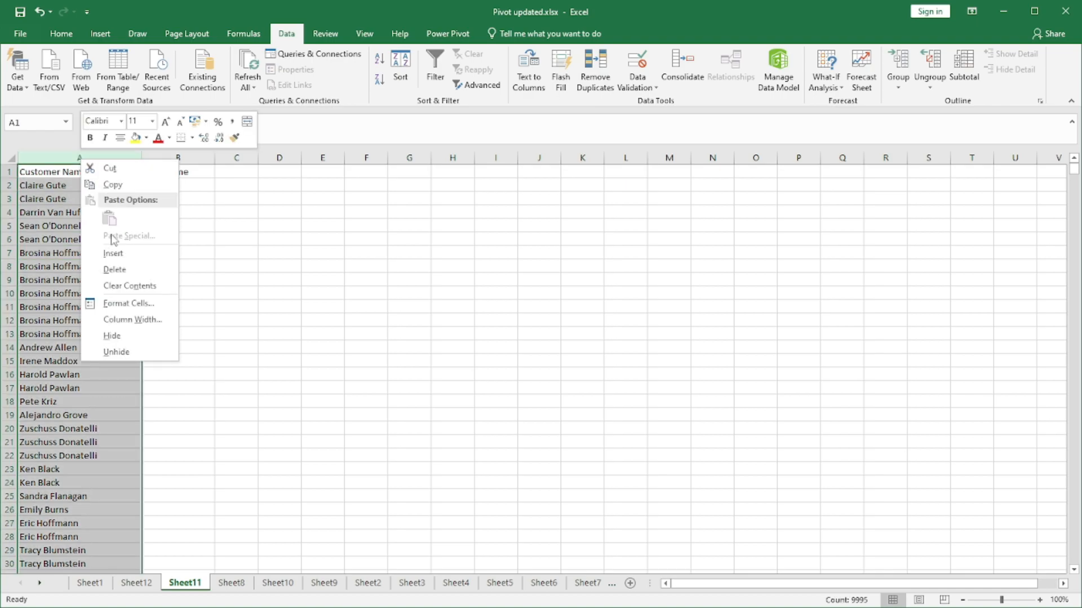
{"action": "left_click", "coordinate": [132, 188]}
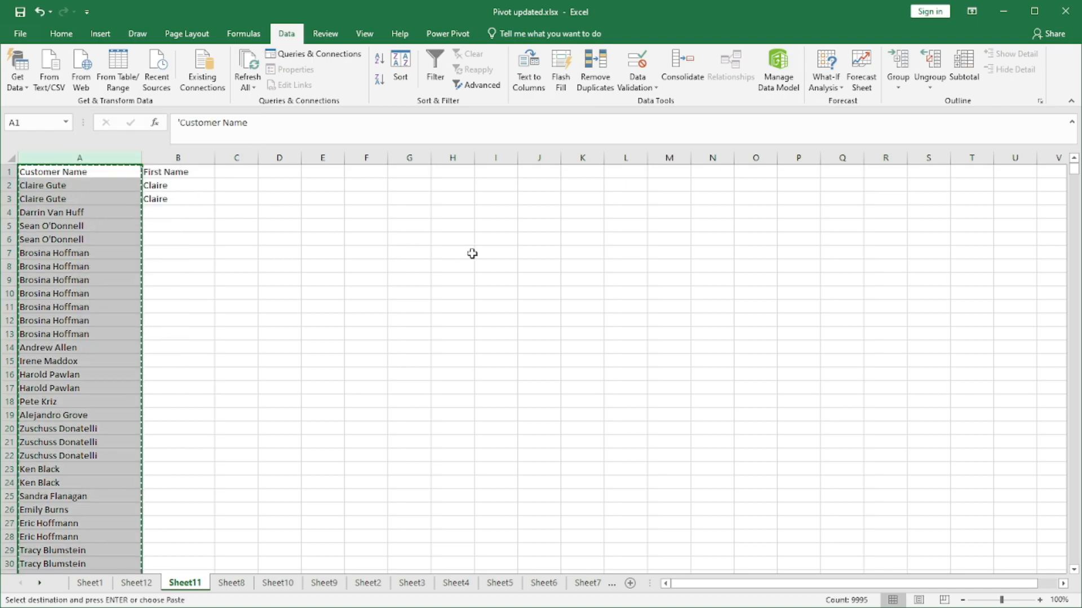
{"action": "left_click", "coordinate": [367, 158]}
{"action": "right_click", "coordinate": [372, 158]}
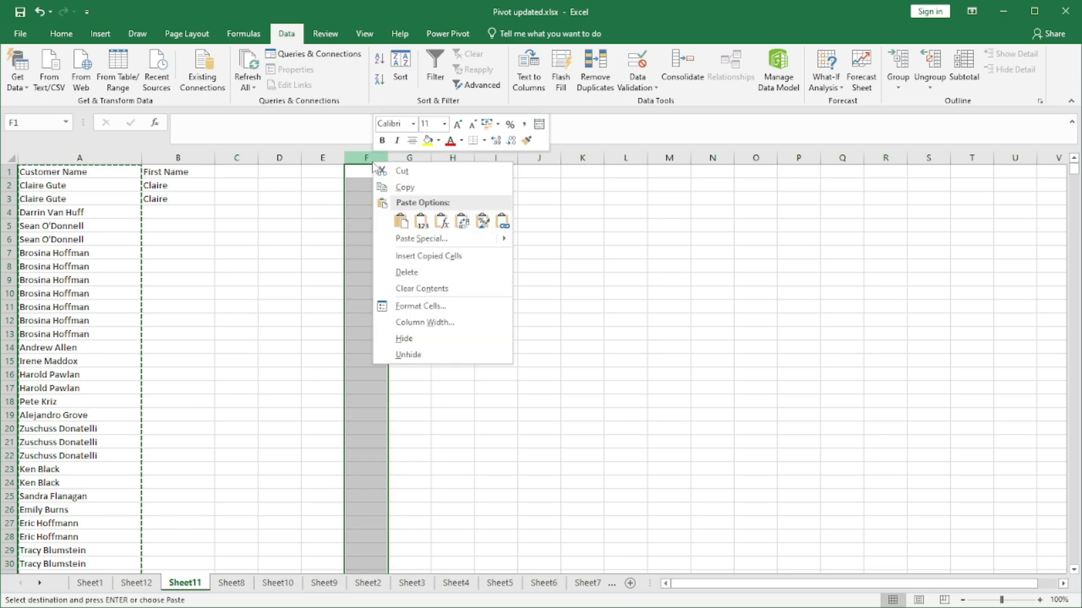
{"action": "left_click", "coordinate": [420, 221]}
{"action": "left_click_drag", "start_coordinate": [388, 157], "coordinate": [434, 158]}
{"action": "left_click", "coordinate": [415, 183]}
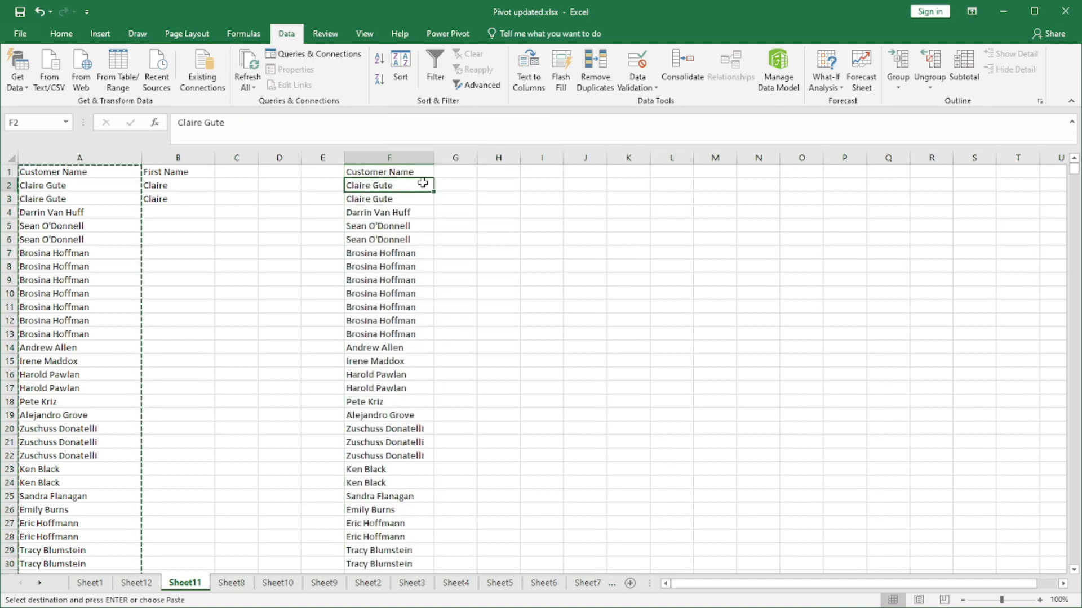
- Enter the header First Name in G1 and the first customer's first name in G2, and try to Flash Fill column G from G3
{"action": "left_click", "coordinate": [452, 171]}
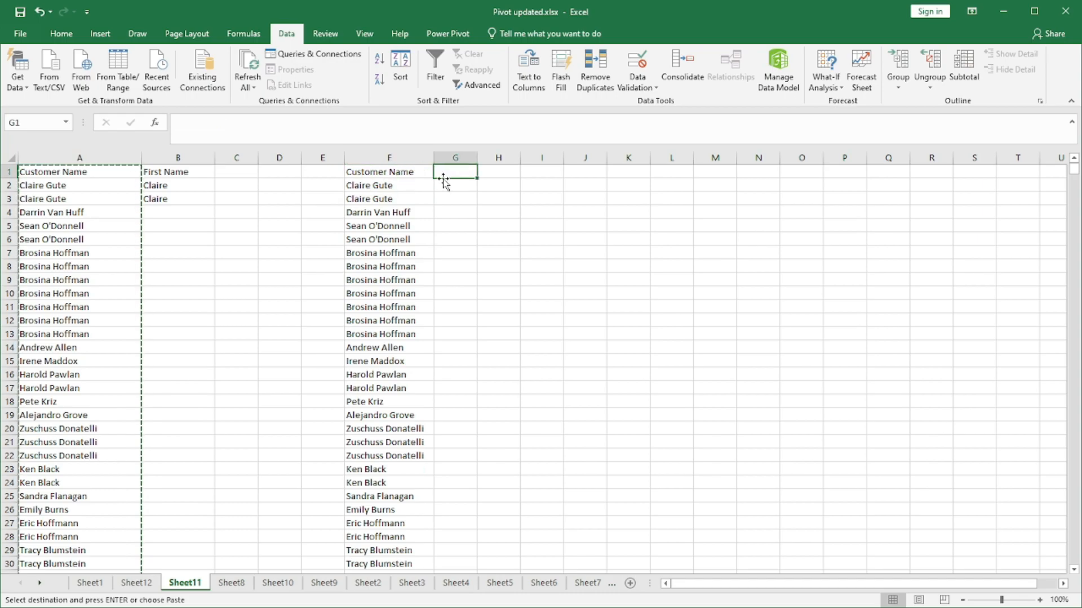
{"action": "type", "text": "First Name"}
{"action": "key", "text": "Return"}
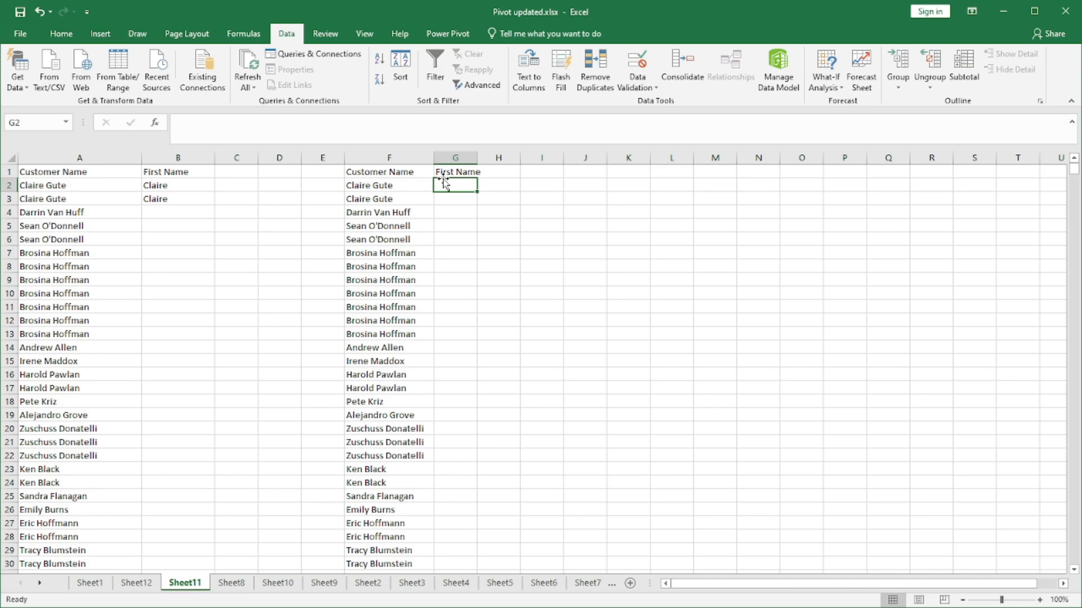
{"action": "type", "text": "Claire"}
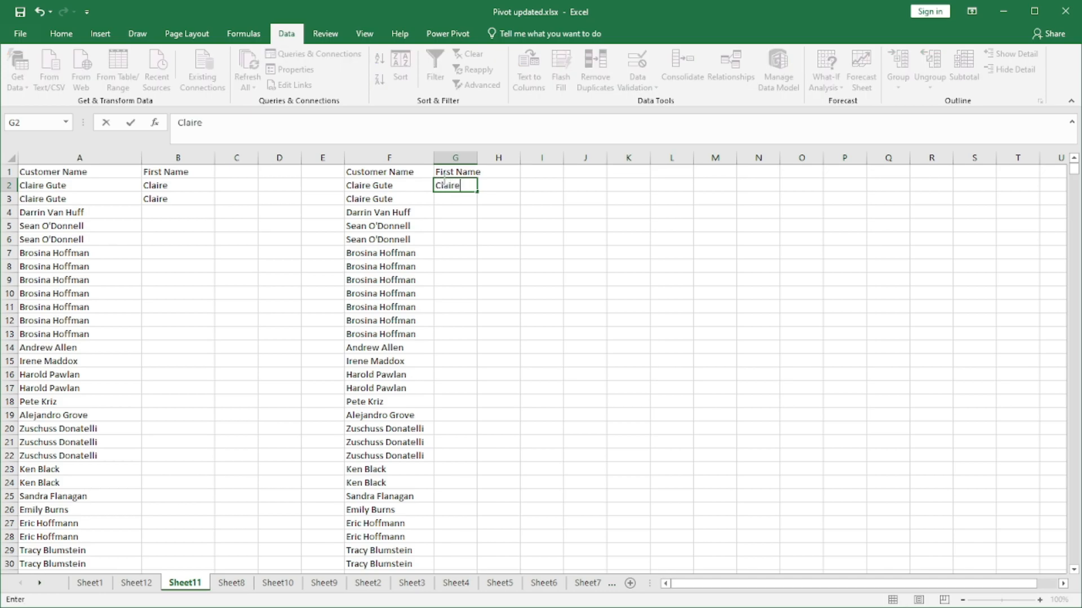
{"action": "key", "text": "Return"}
{"action": "key", "text": "ctrl+e"}
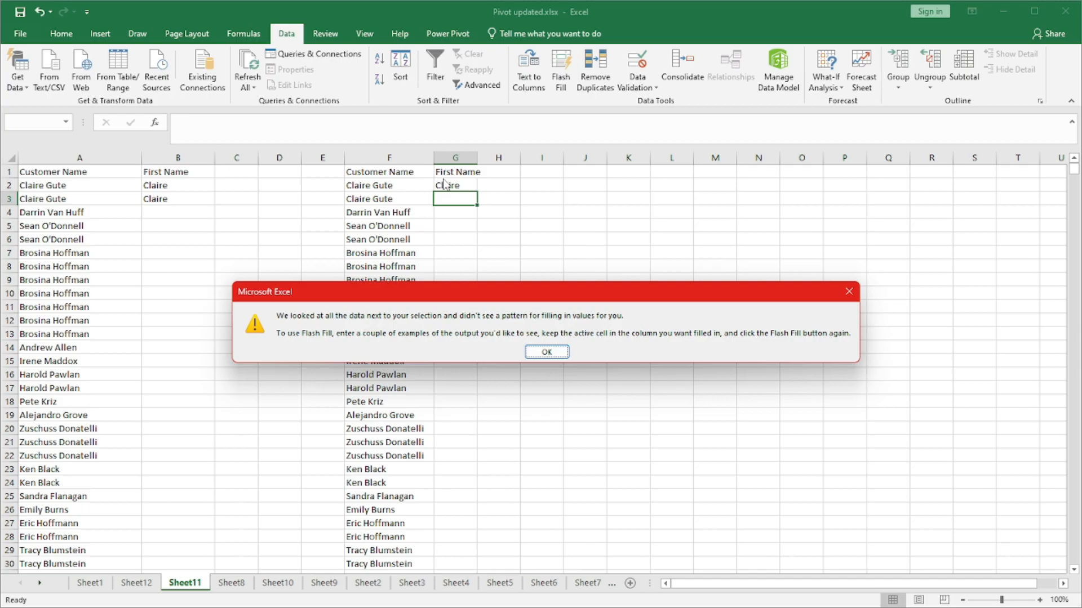
{"action": "left_click", "coordinate": [544, 352]}
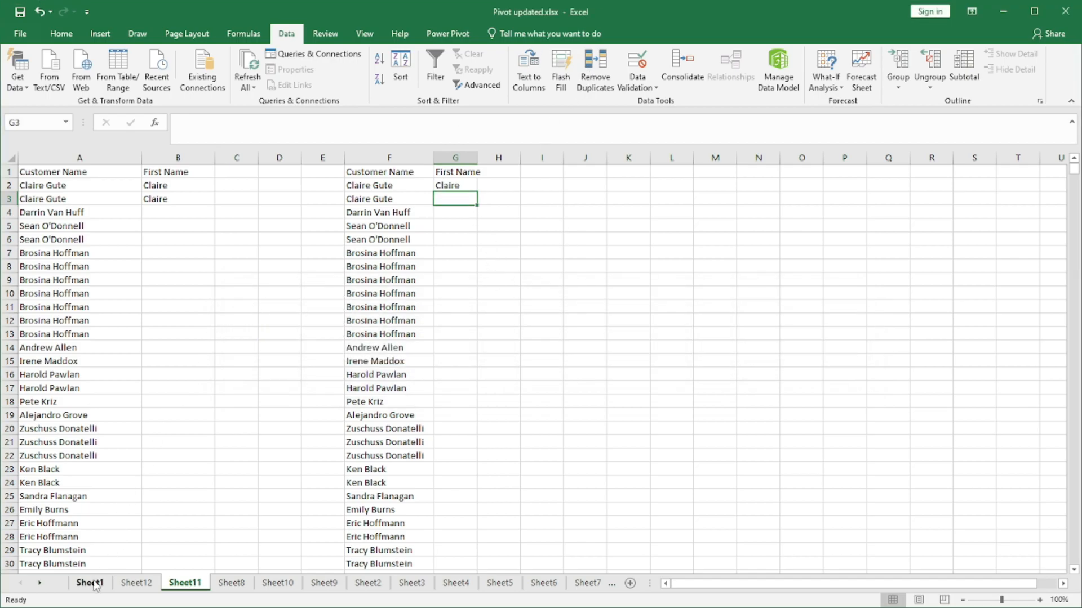
- Look through the workbook's worksheets, including Sheet9, Sheet2 and Sheet7, and go to Sheet12
{"action": "left_click", "coordinate": [97, 584]}
{"action": "left_click", "coordinate": [136, 584]}
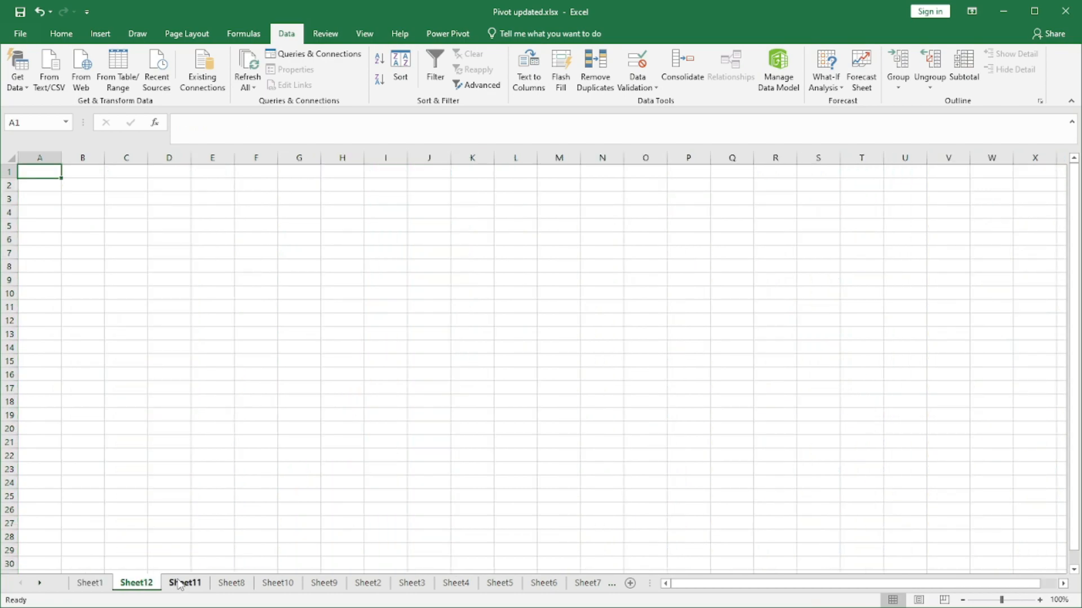
{"action": "left_click", "coordinate": [183, 584]}
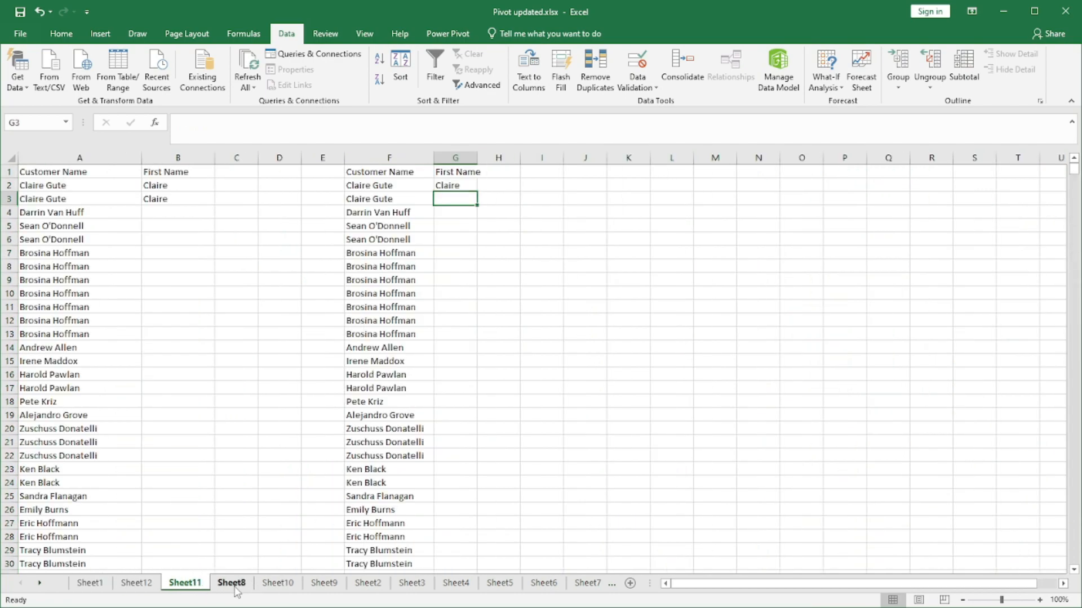
{"action": "left_click", "coordinate": [232, 585]}
{"action": "left_click", "coordinate": [285, 585]}
{"action": "left_click", "coordinate": [323, 586]}
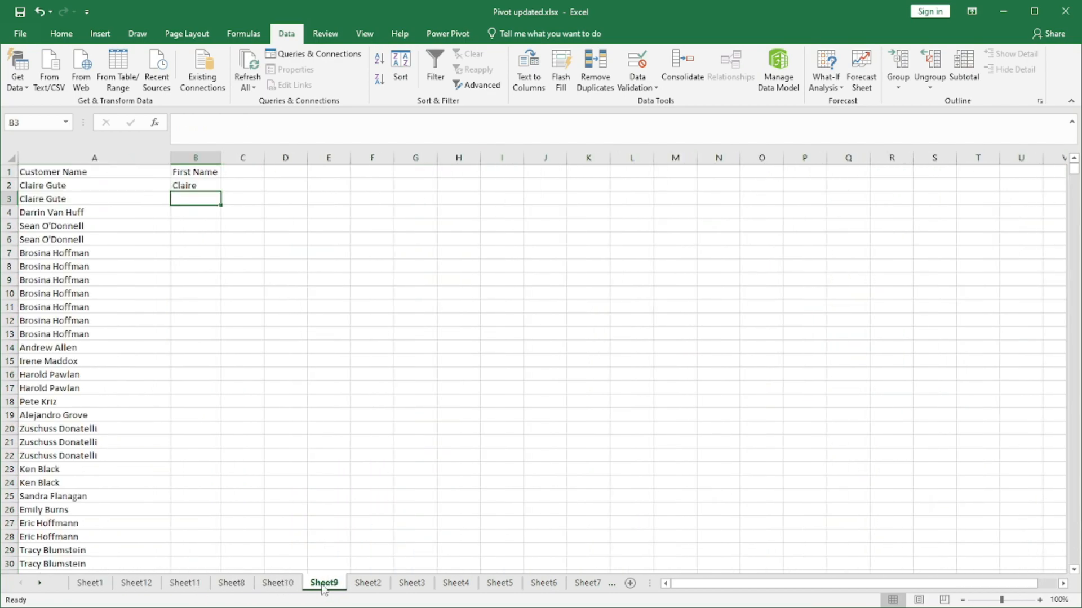
{"action": "left_click", "coordinate": [361, 588]}
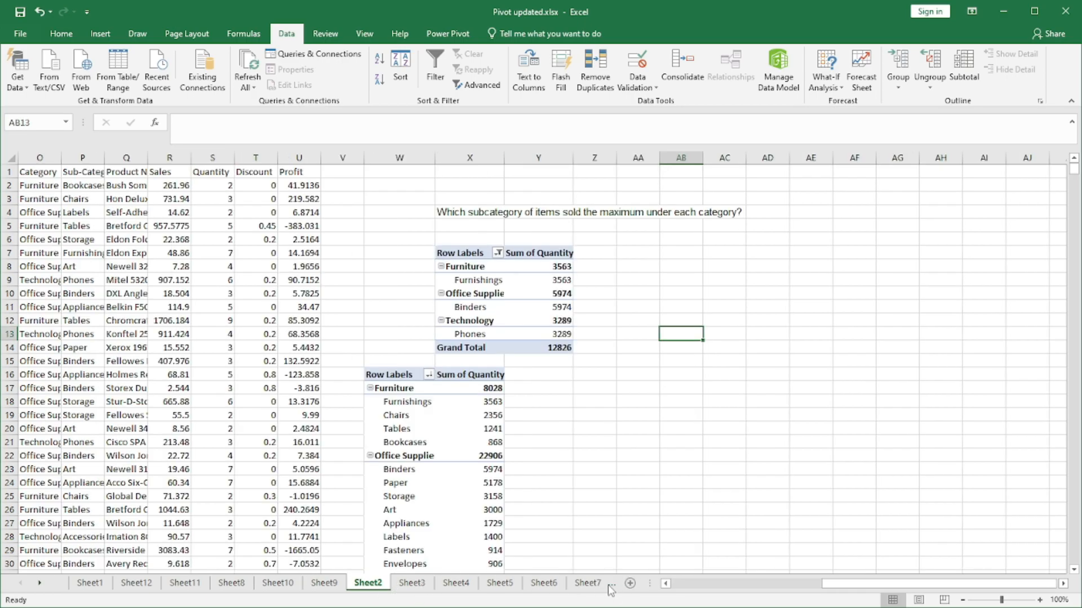
{"action": "left_click", "coordinate": [589, 585]}
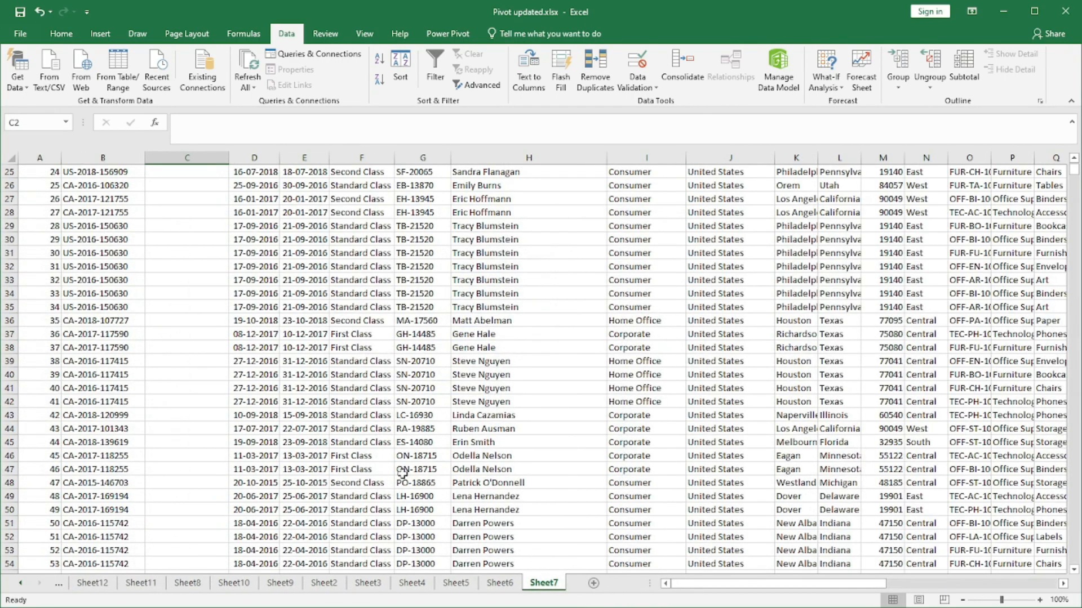
{"action": "left_click", "coordinate": [93, 585]}
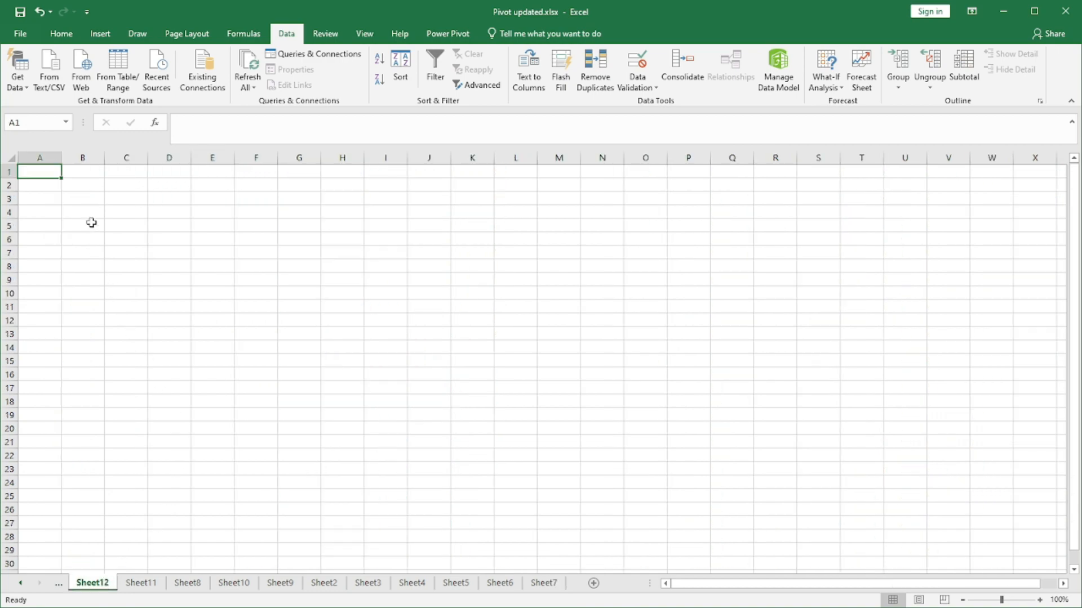